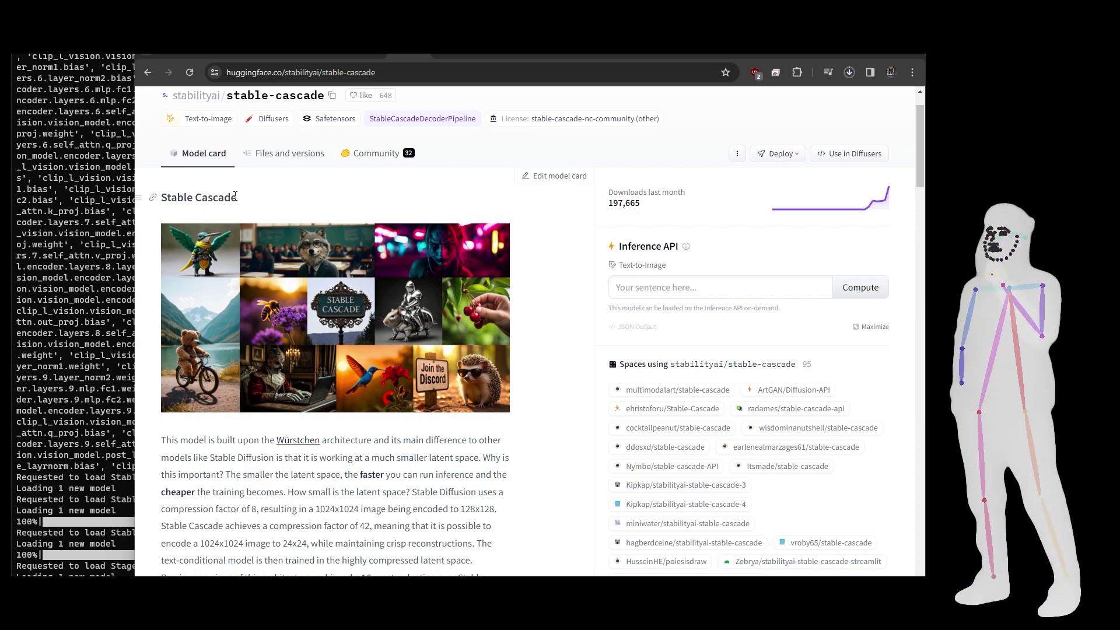
Browse the stable-cascade file list and open comfyui_checkpoints with the stage_b and stage_c safetensors
click(270, 146)
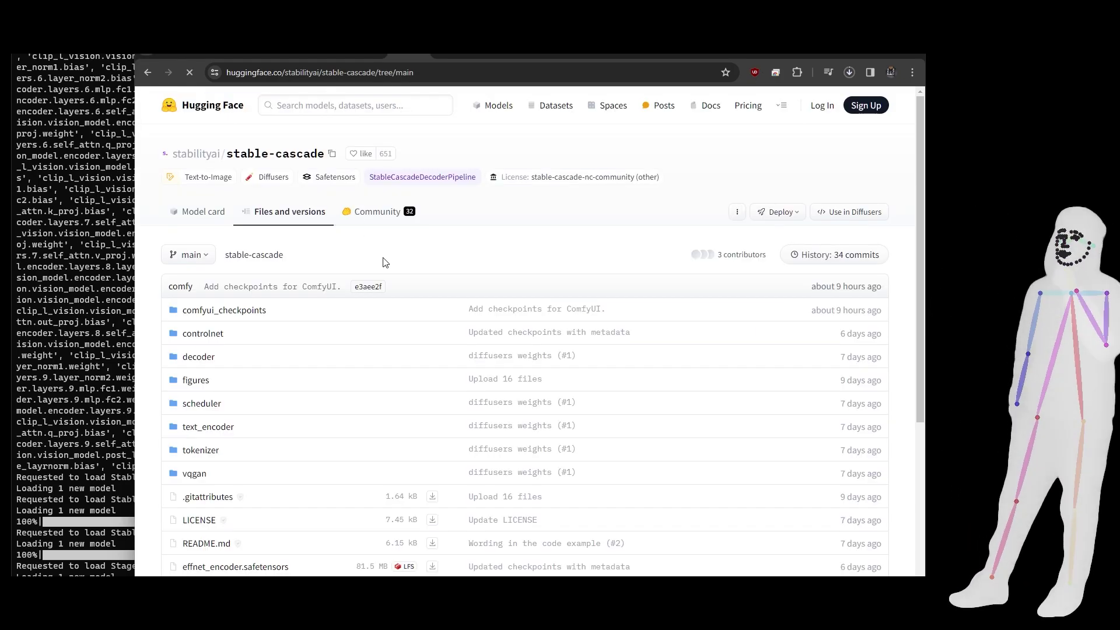
scroll(342, 384, down, 4)
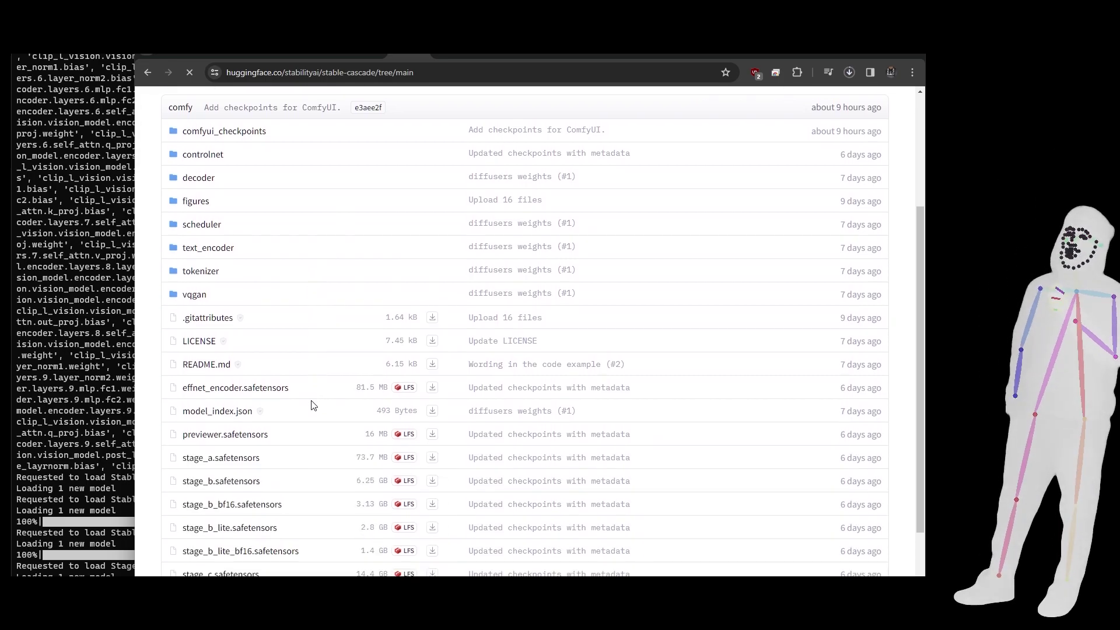
scroll(329, 430, down, 1)
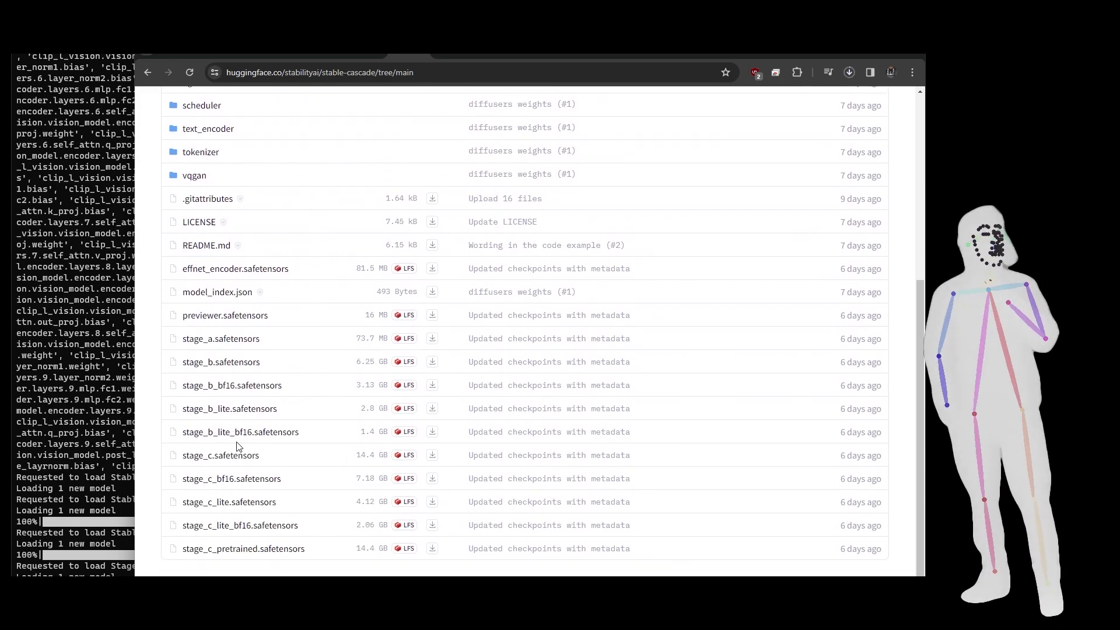
scroll(315, 373, up, 3)
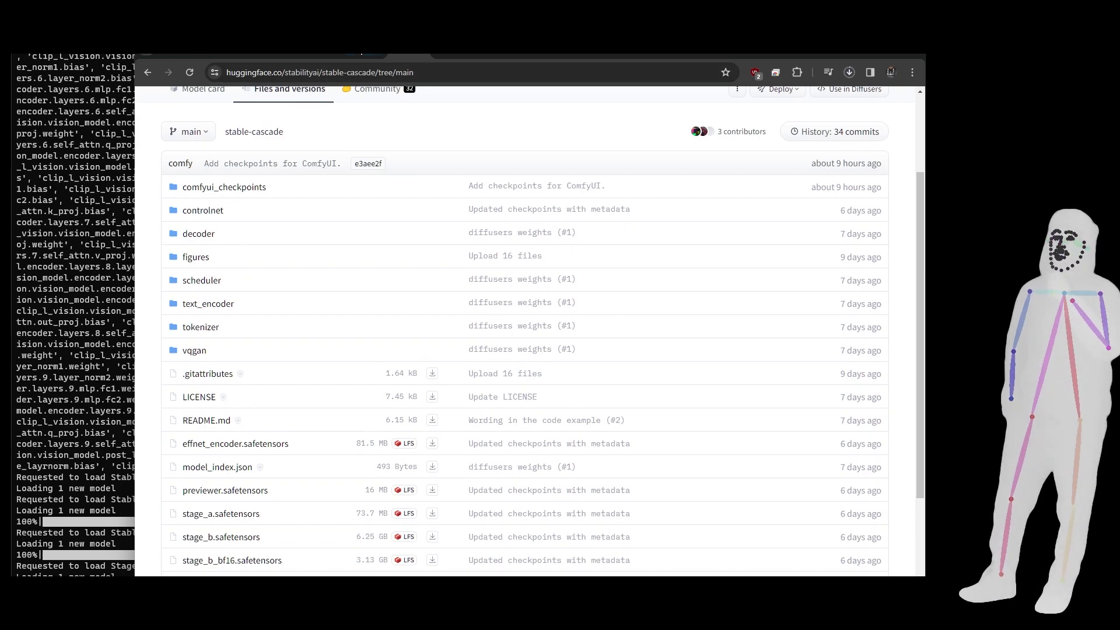
click(224, 186)
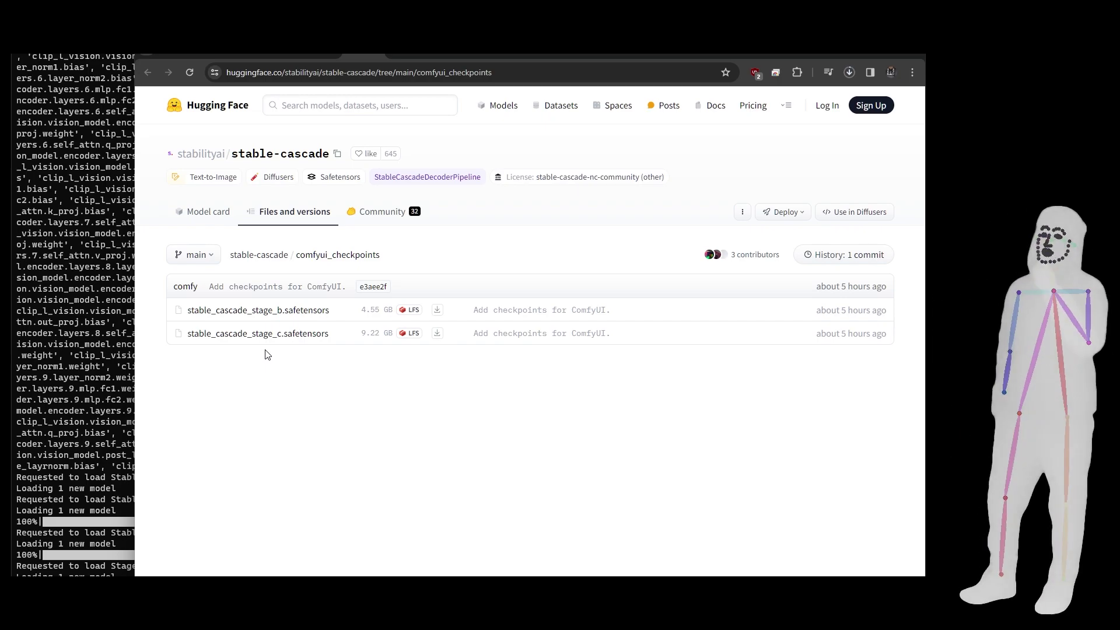
Read the 'Comfy img2img with Stable Cascade' Reddit post's v30–v60 Civitai workflow links
click(321, 55)
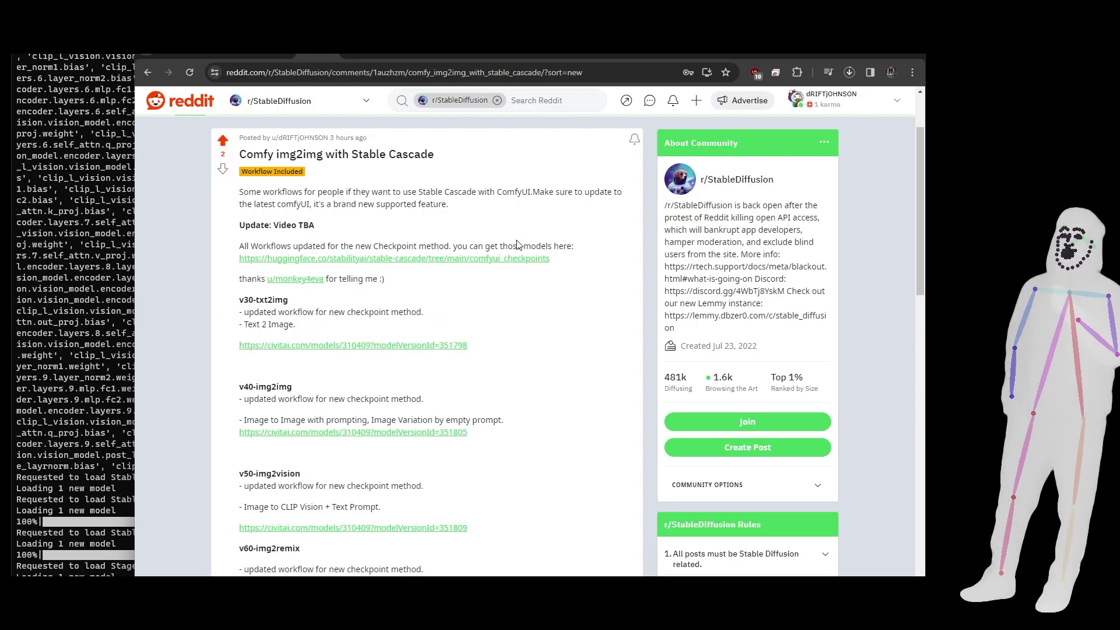
scroll(482, 328, down, 1)
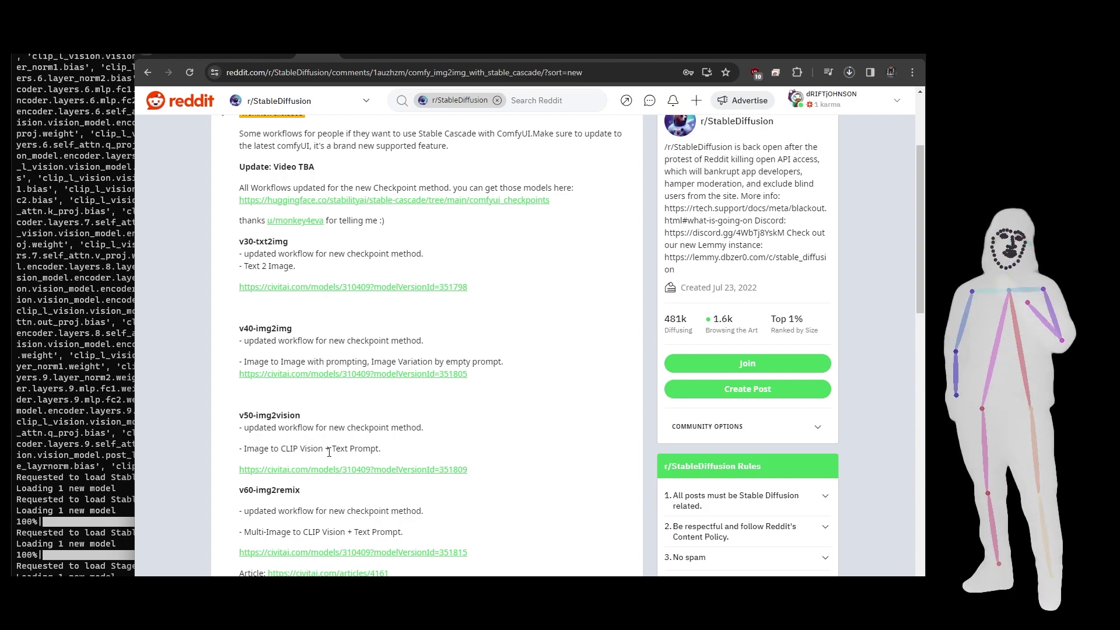
scroll(332, 461, down, 1)
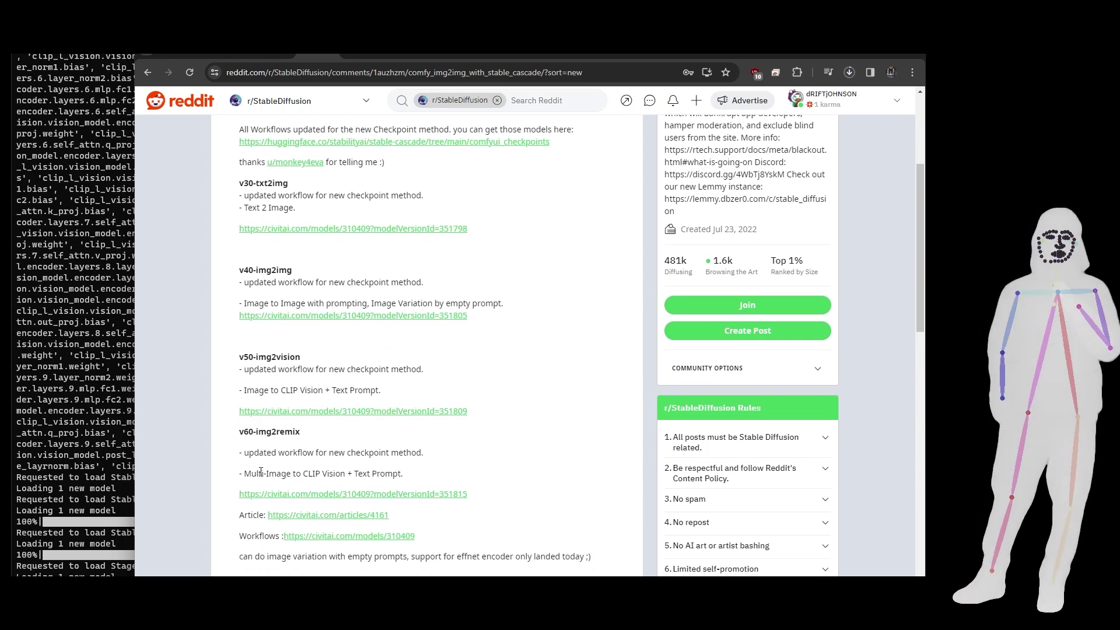
scroll(337, 475, up, 2)
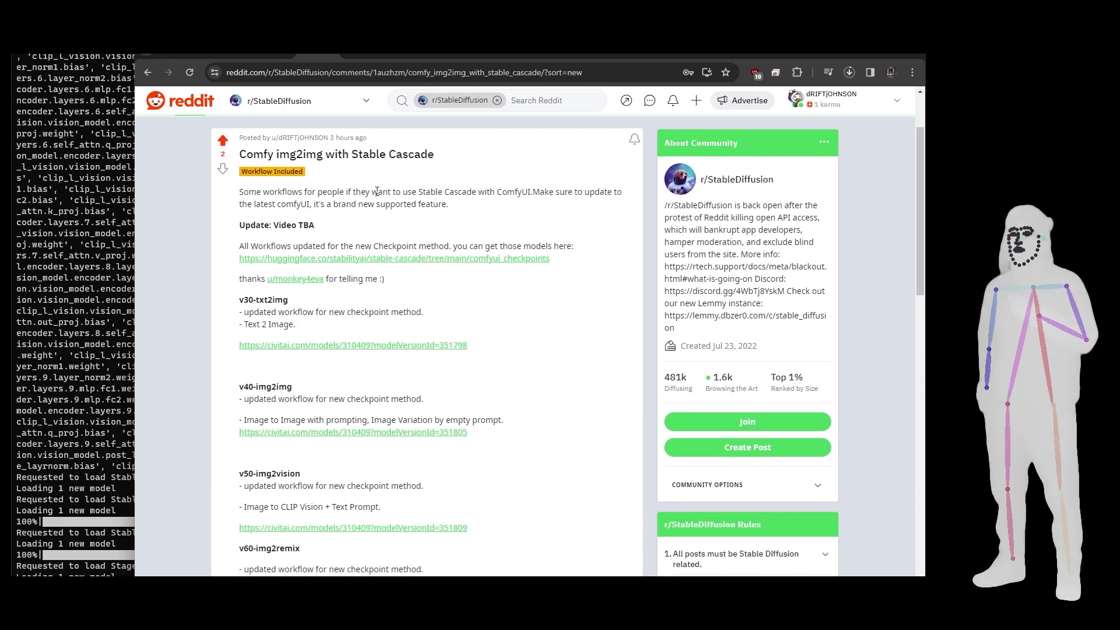
On Civitai, flip through versions v30-txt2img, v40-img2img, v50-img2vision and v60-img2remix
click(274, 54)
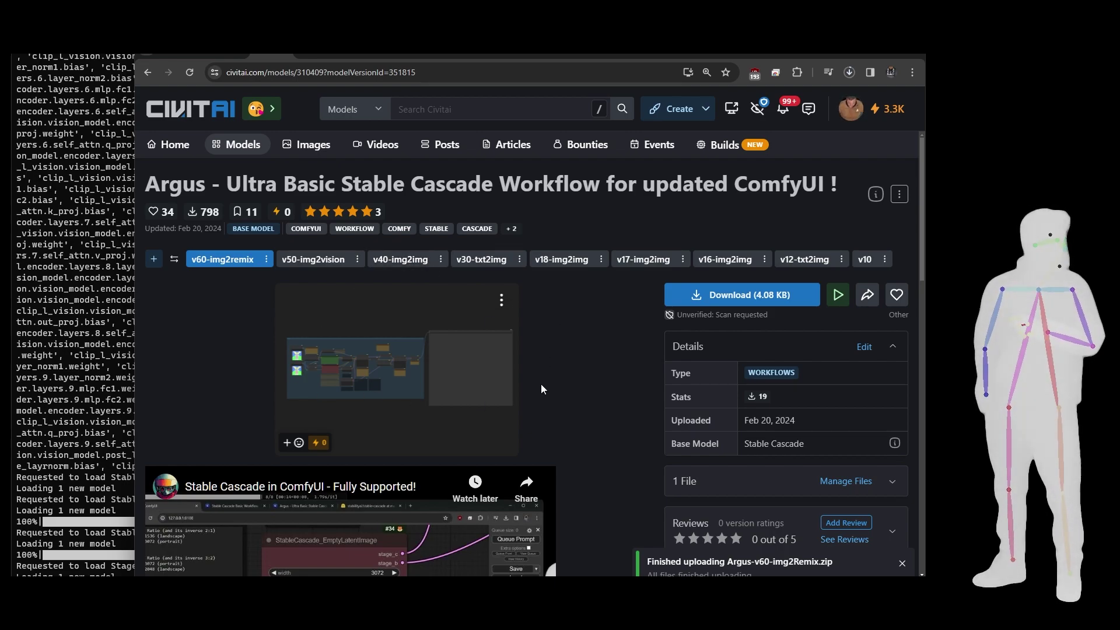
click(481, 260)
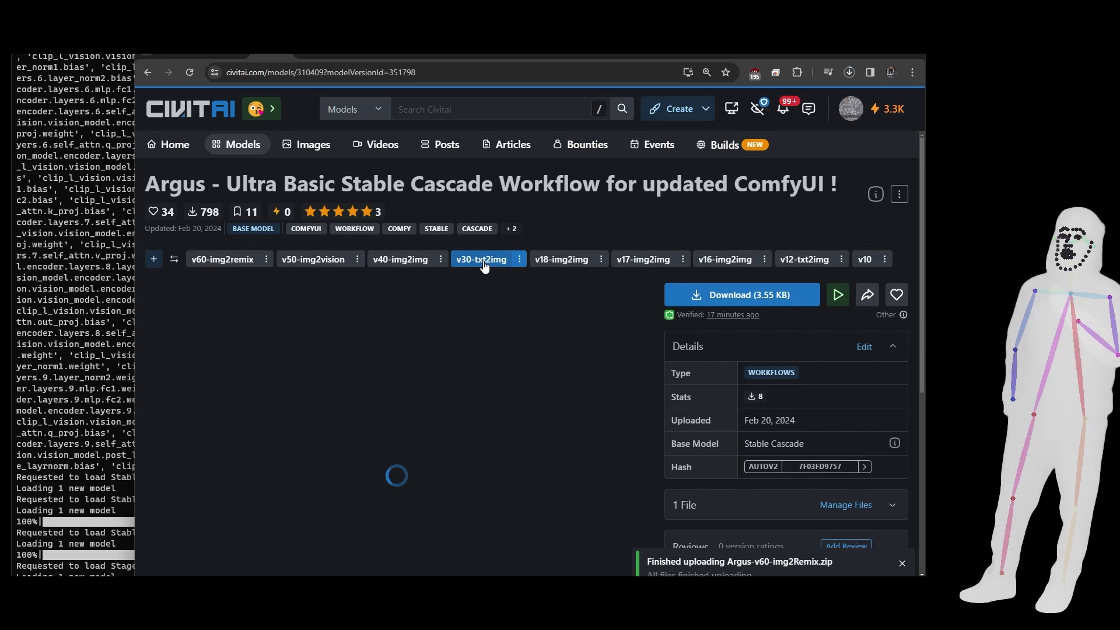
click(375, 270)
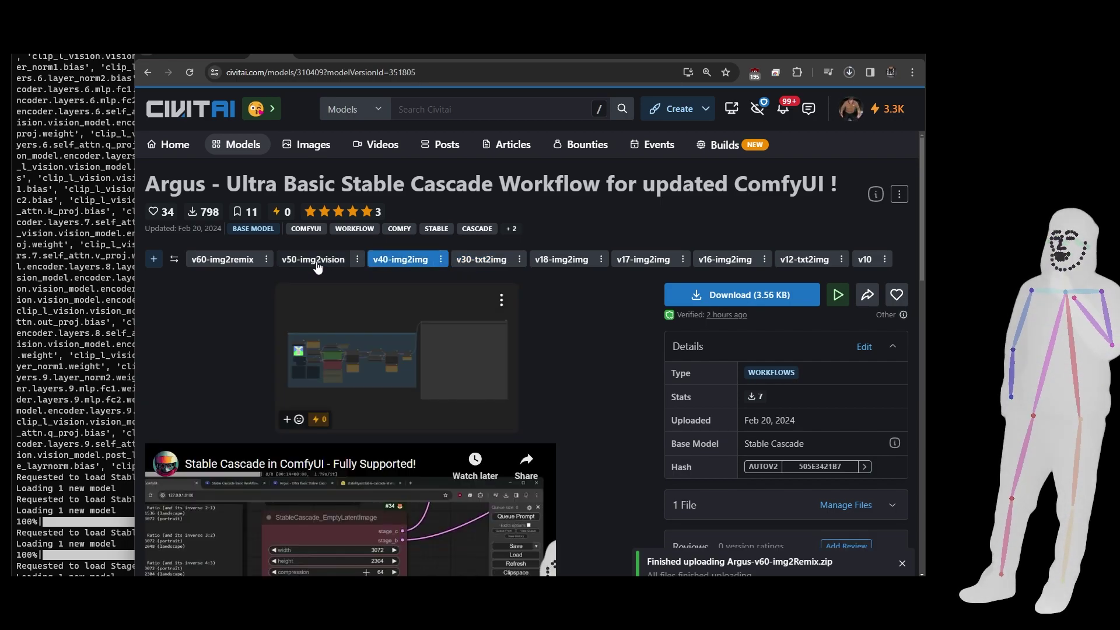
click(312, 263)
click(236, 261)
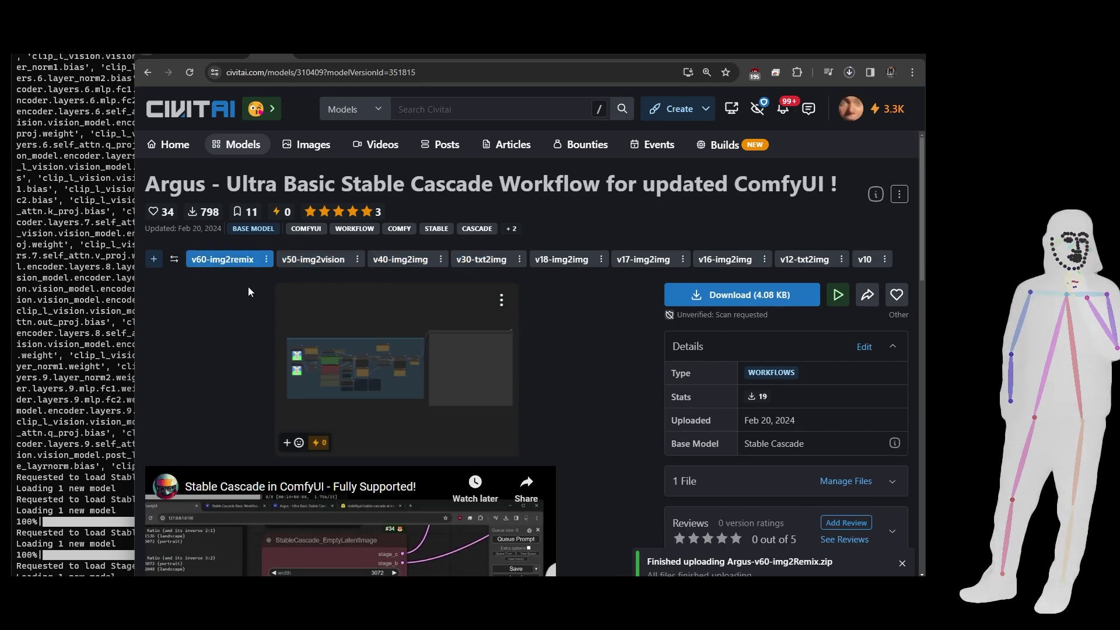
click(481, 261)
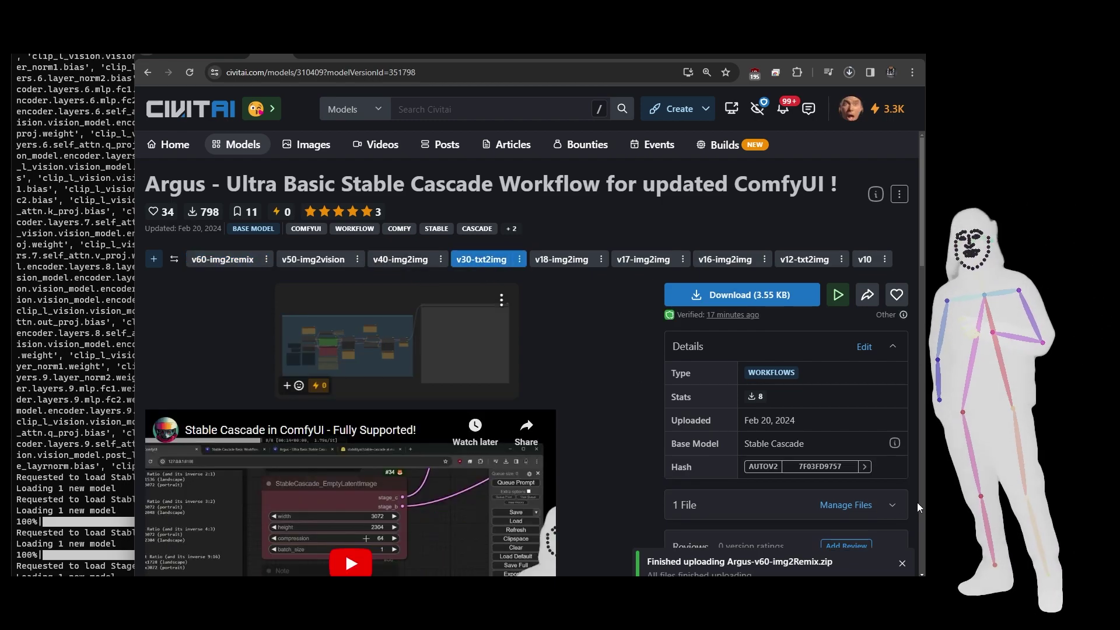
Expand and read the About this version notes for v30-txt2img
scroll(893, 466, down, 3)
scroll(891, 438, down, 1)
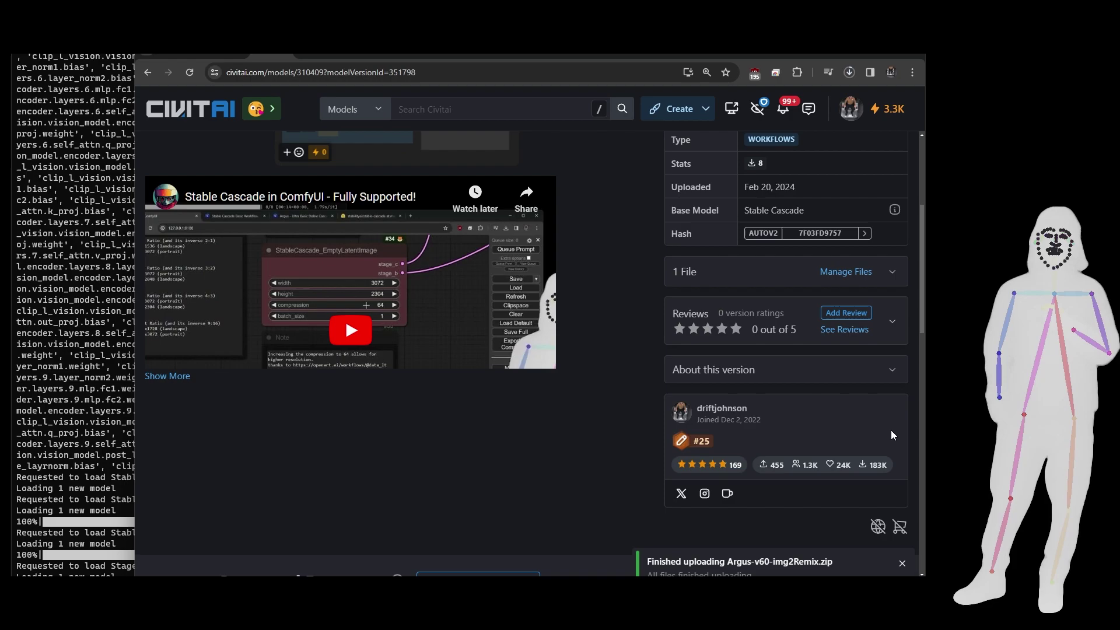
click(892, 376)
scroll(894, 379, down, 1)
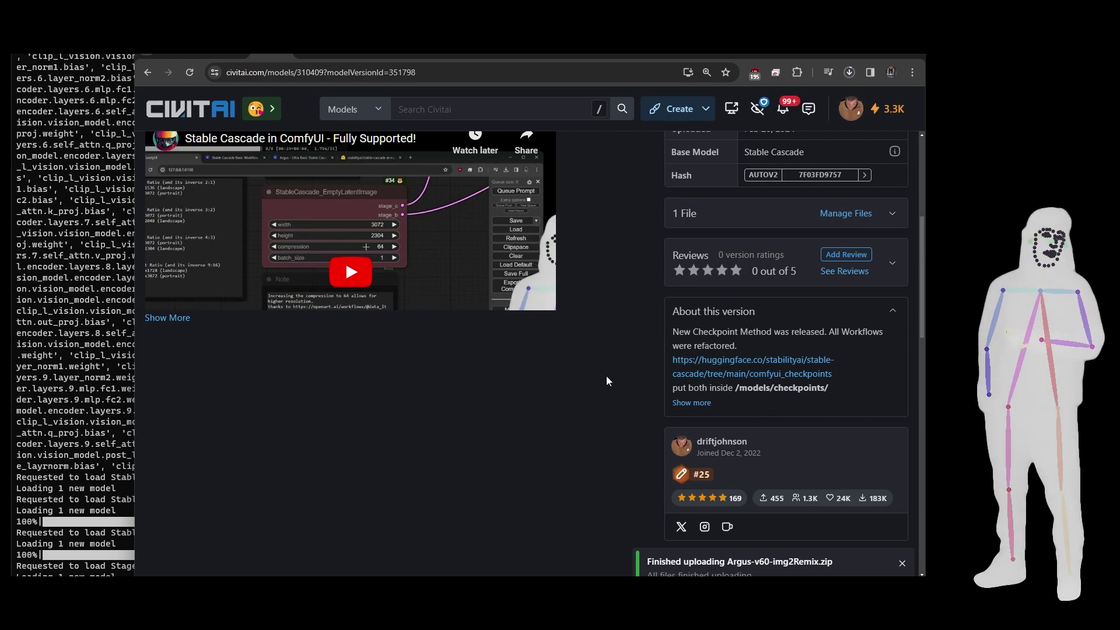
scroll(607, 375, up, 5)
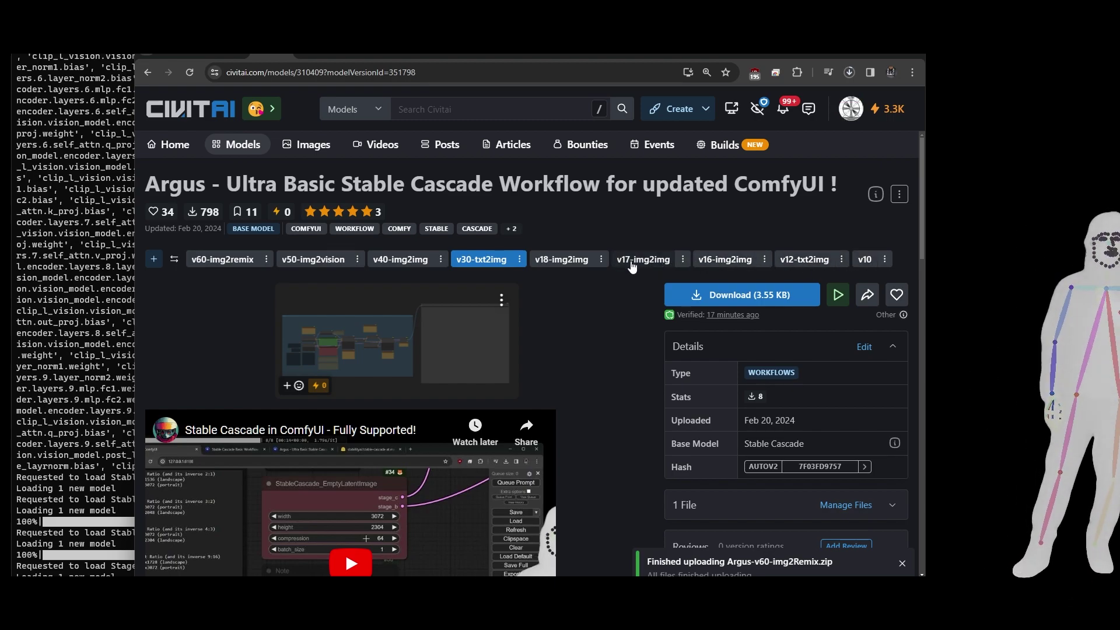
Revisit v40-img2img and v50-img2vision, settle on v60-img2remix, then switch to ComfyUI
click(402, 261)
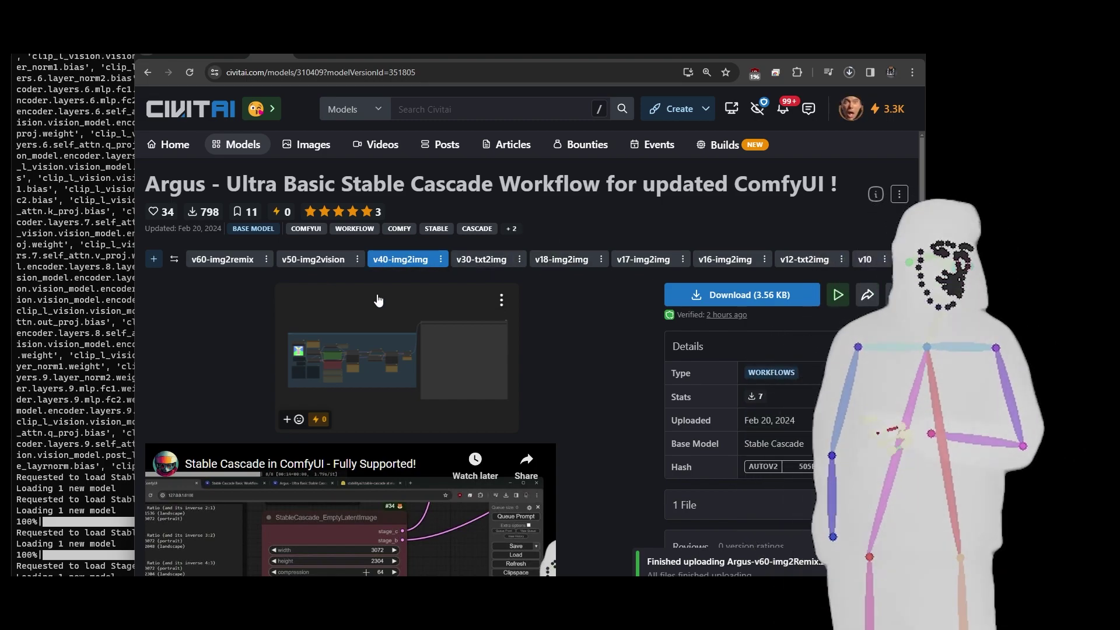
click(309, 260)
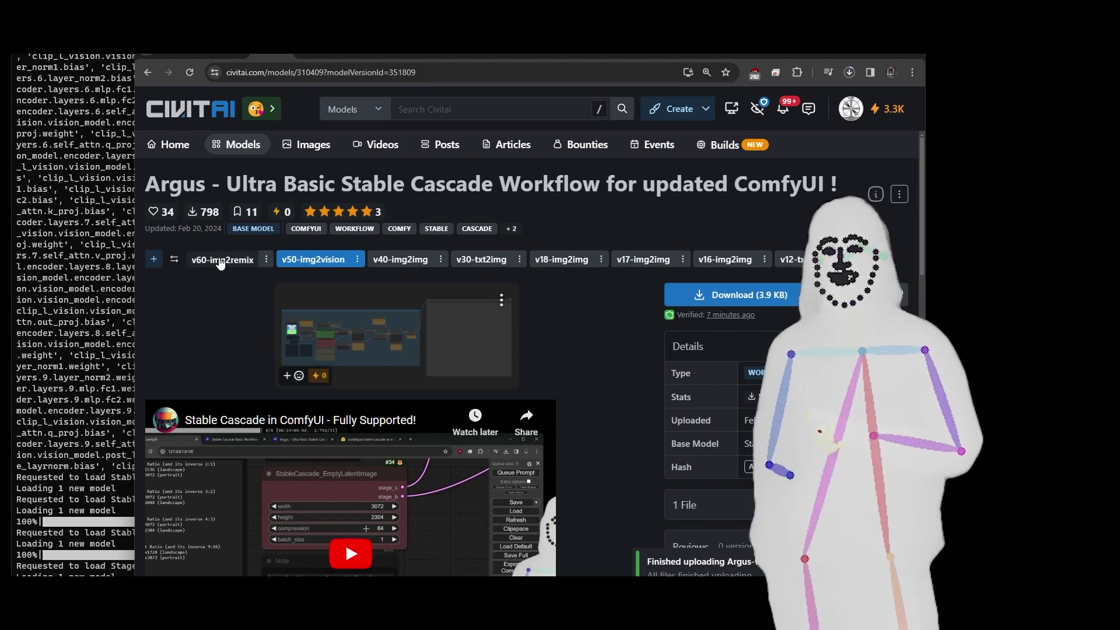
click(224, 259)
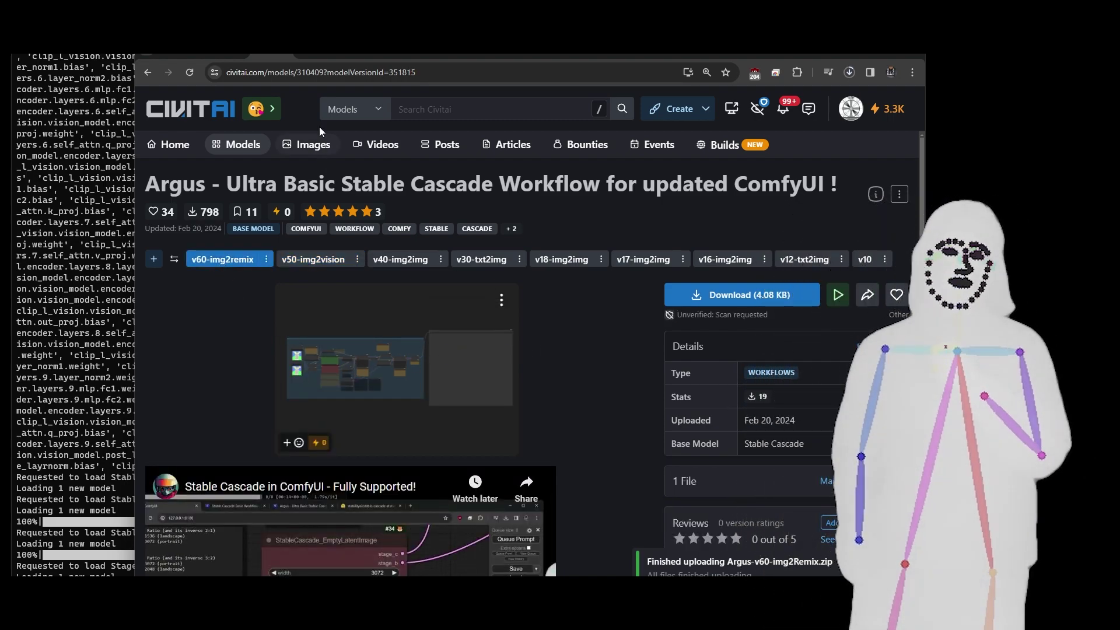
click(166, 53)
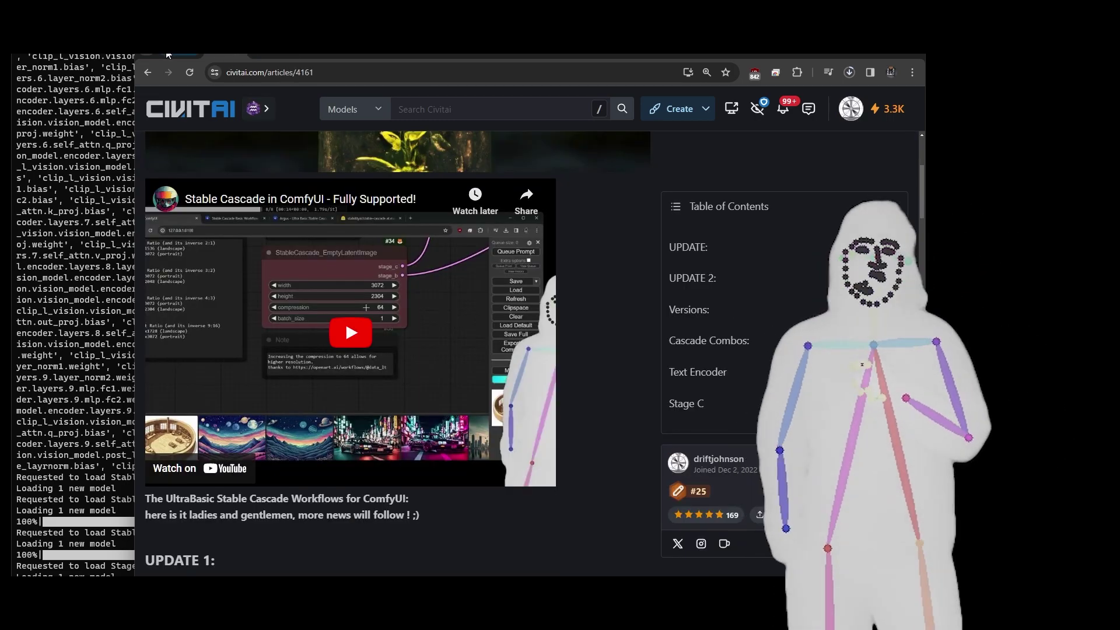
click(166, 54)
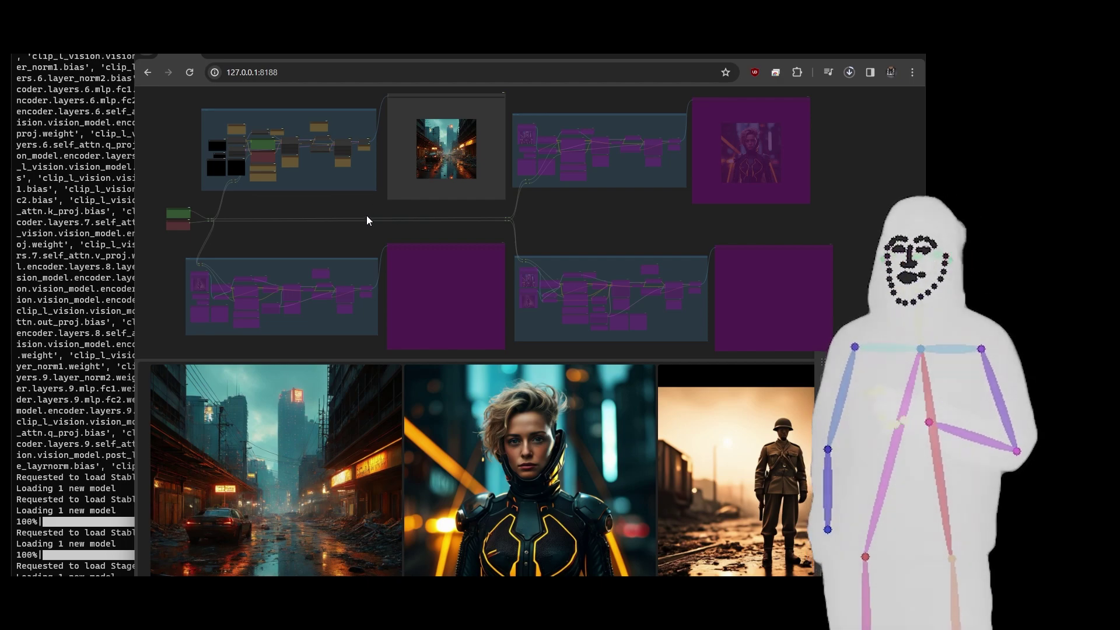
drag(397, 215, 379, 213)
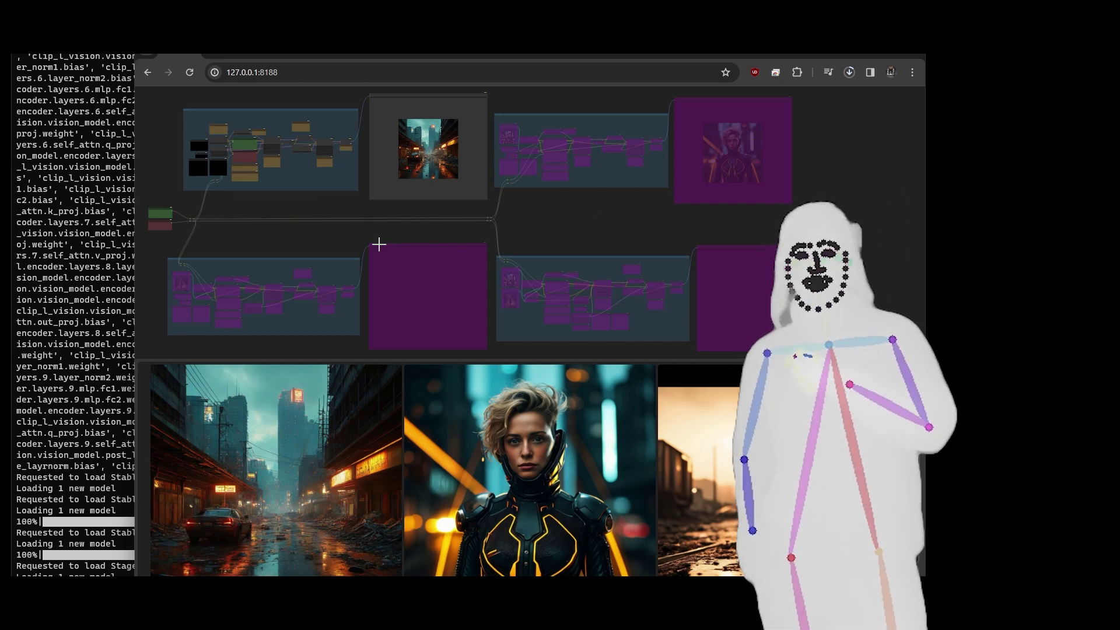
drag(493, 95, 792, 209)
key(ctrl+b)
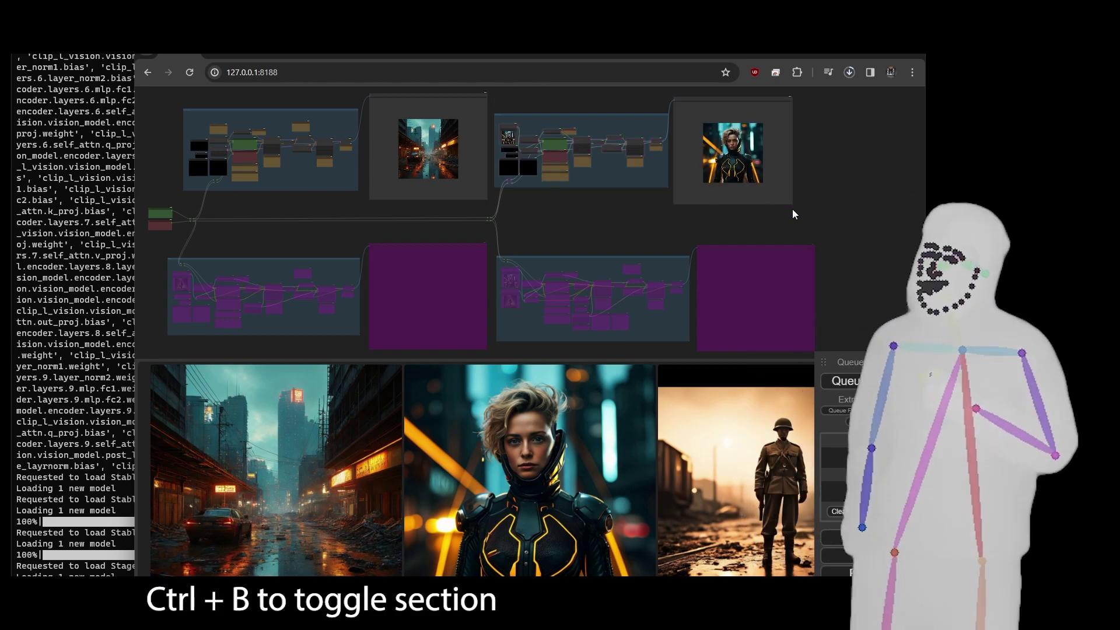
key(ctrl+b)
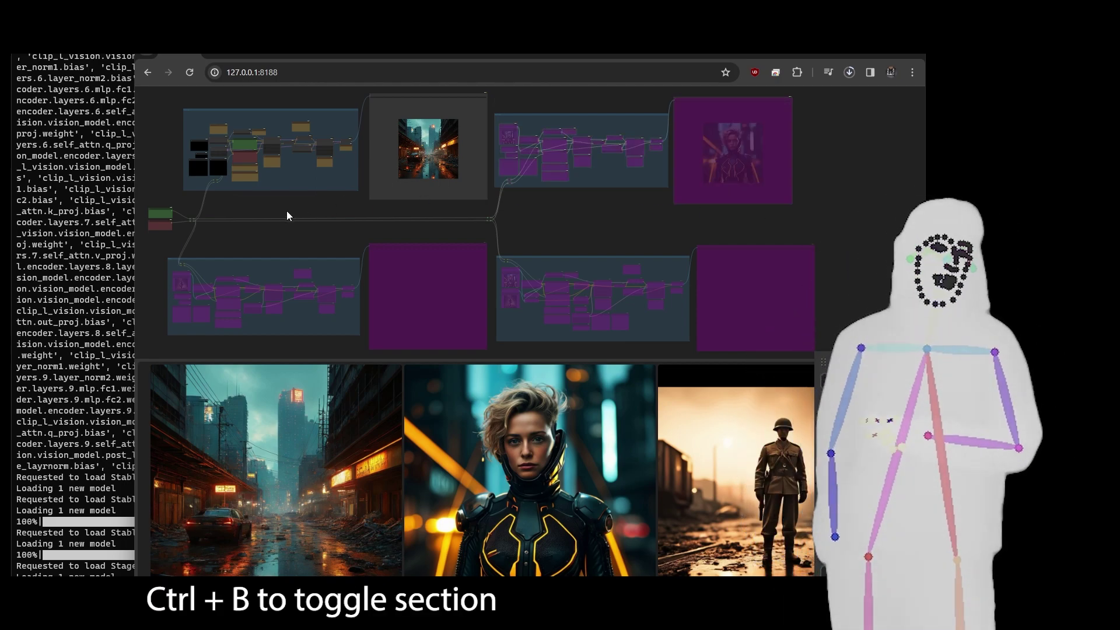
drag(280, 209, 476, 231)
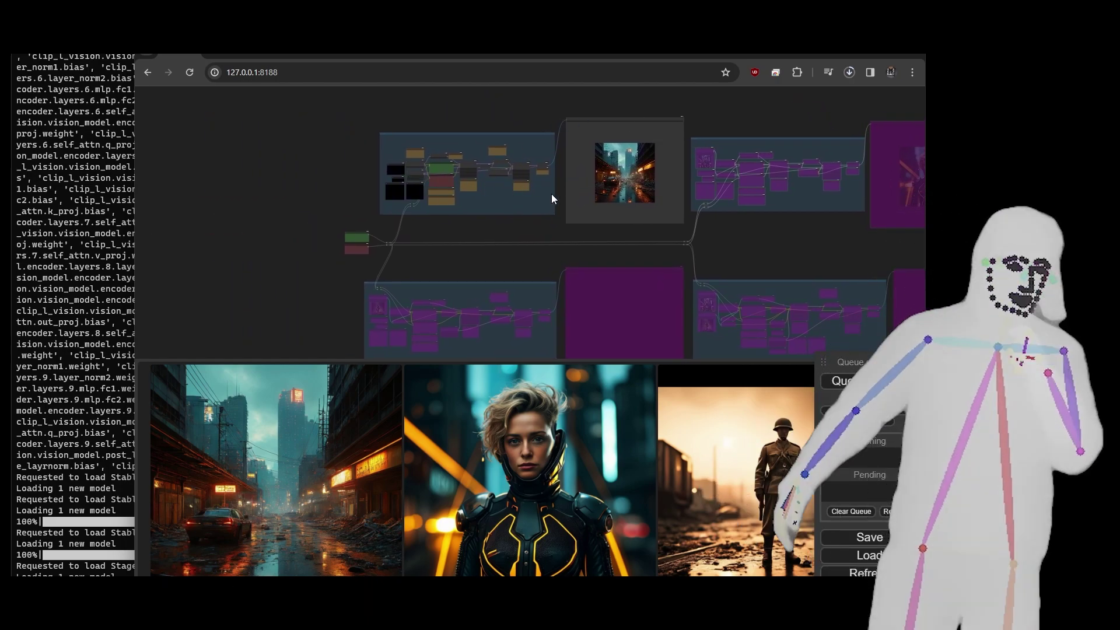
Resize the green Primitive node taller so the full cyberpunk wildcard prompt shows
scroll(335, 239, up, 10)
scroll(332, 231, up, 5)
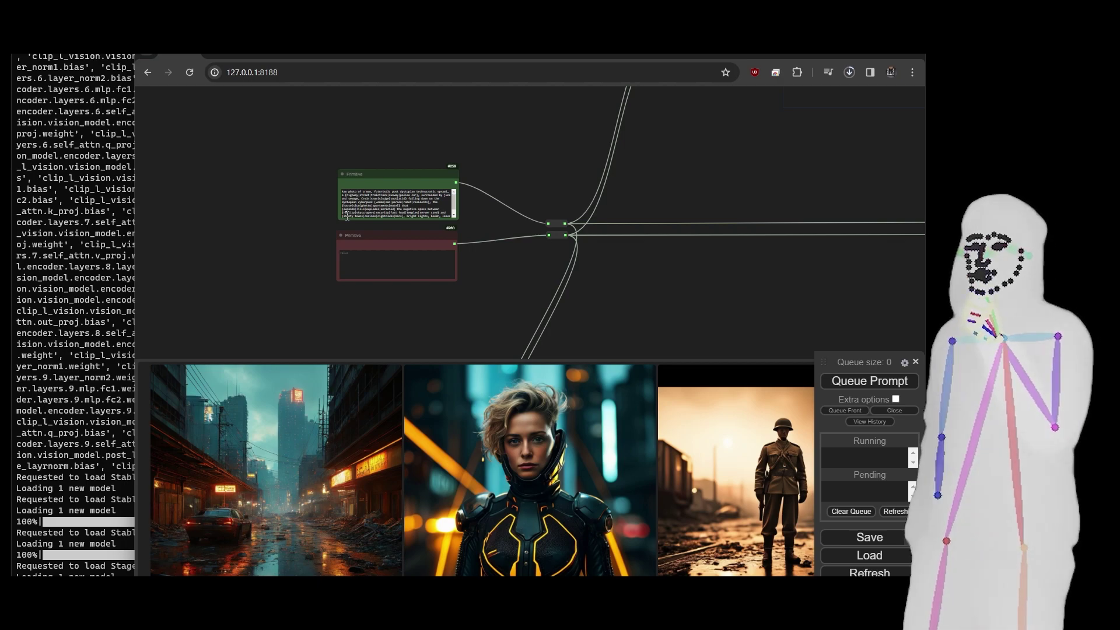
scroll(344, 202, up, 2)
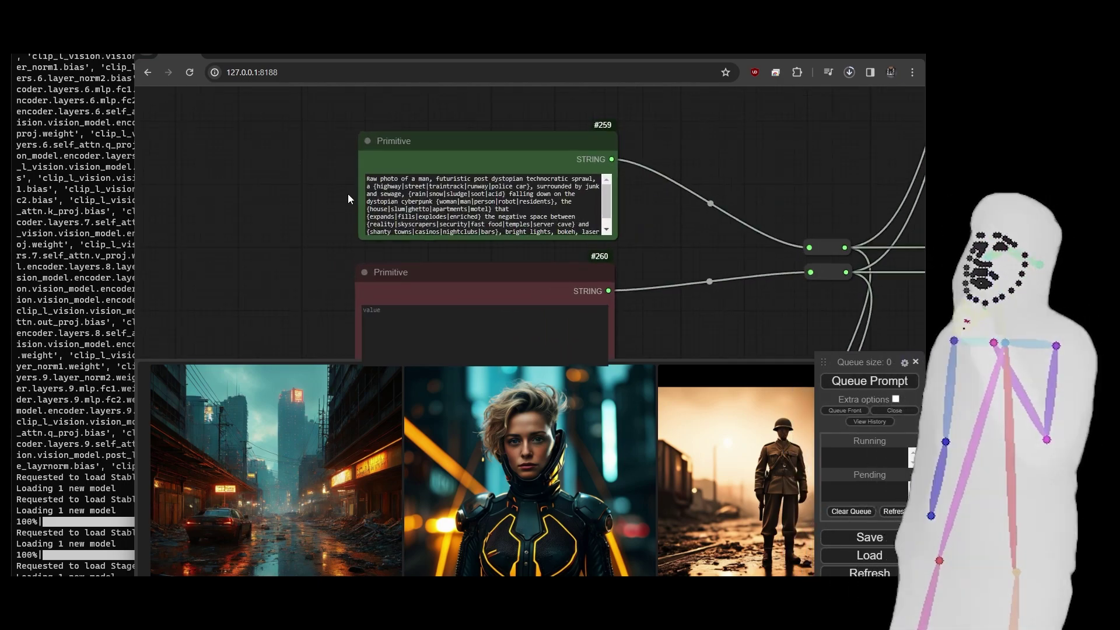
drag(640, 242, 642, 263)
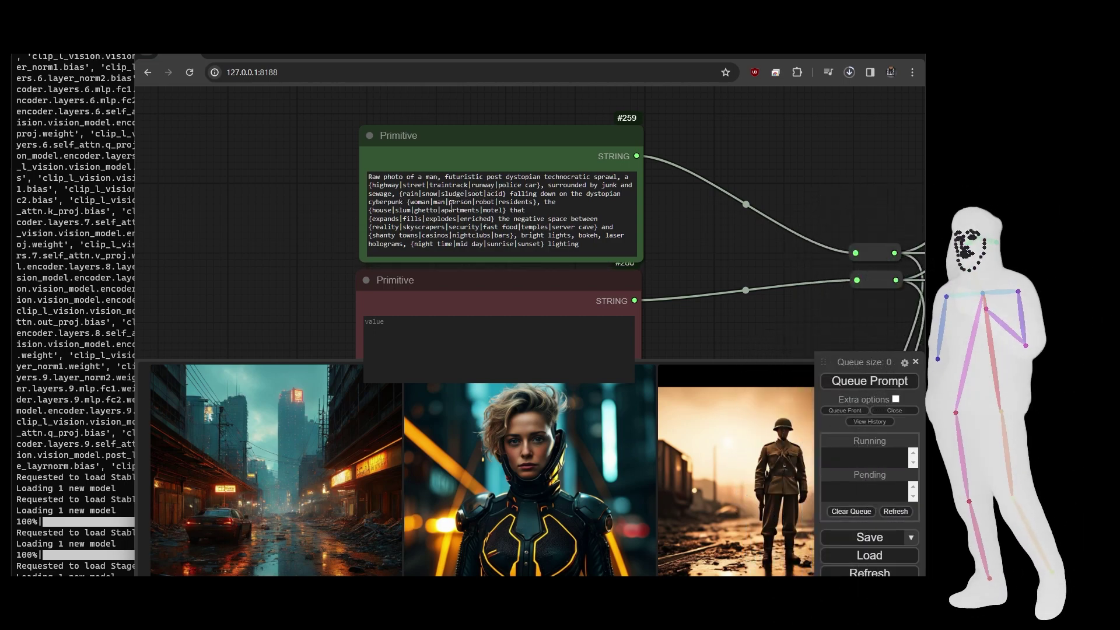
scroll(281, 232, down, 6)
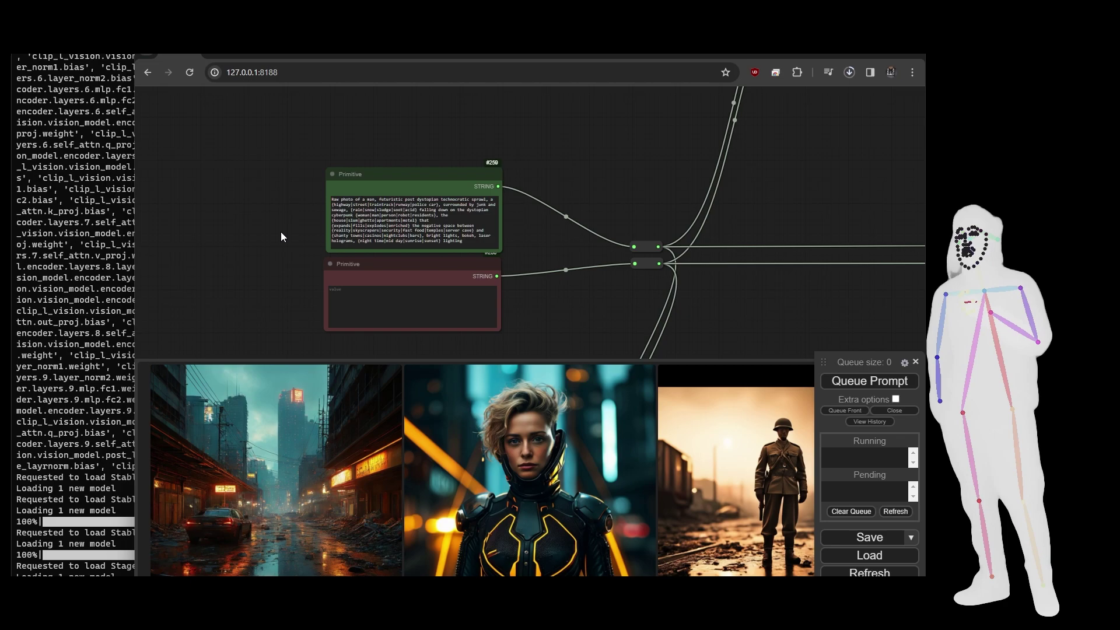
scroll(356, 238, up, 5)
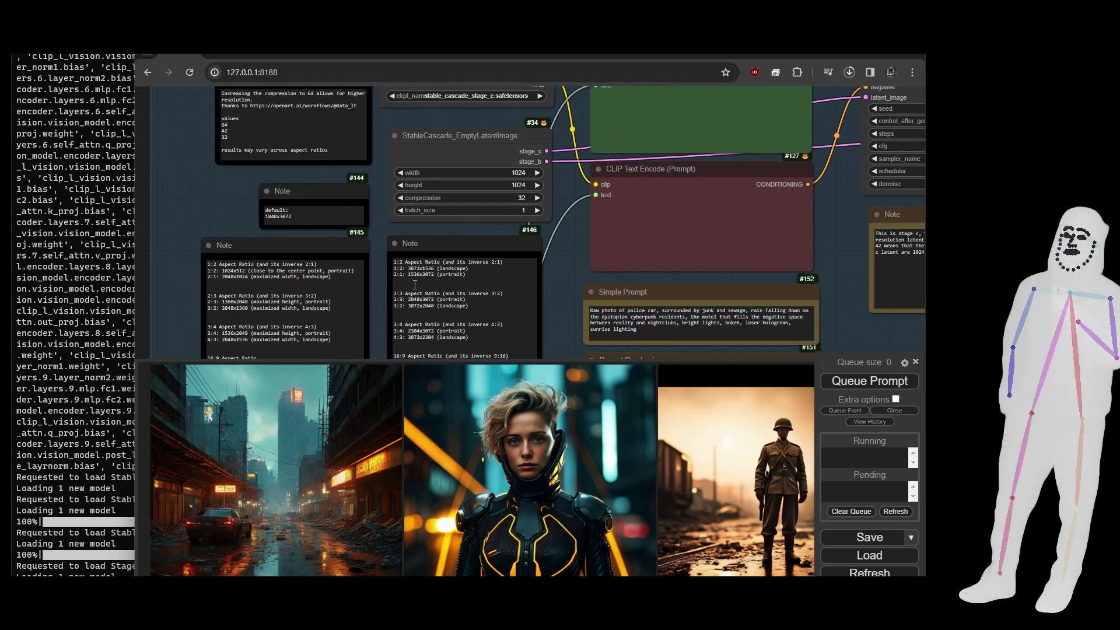
scroll(384, 251, down, 1)
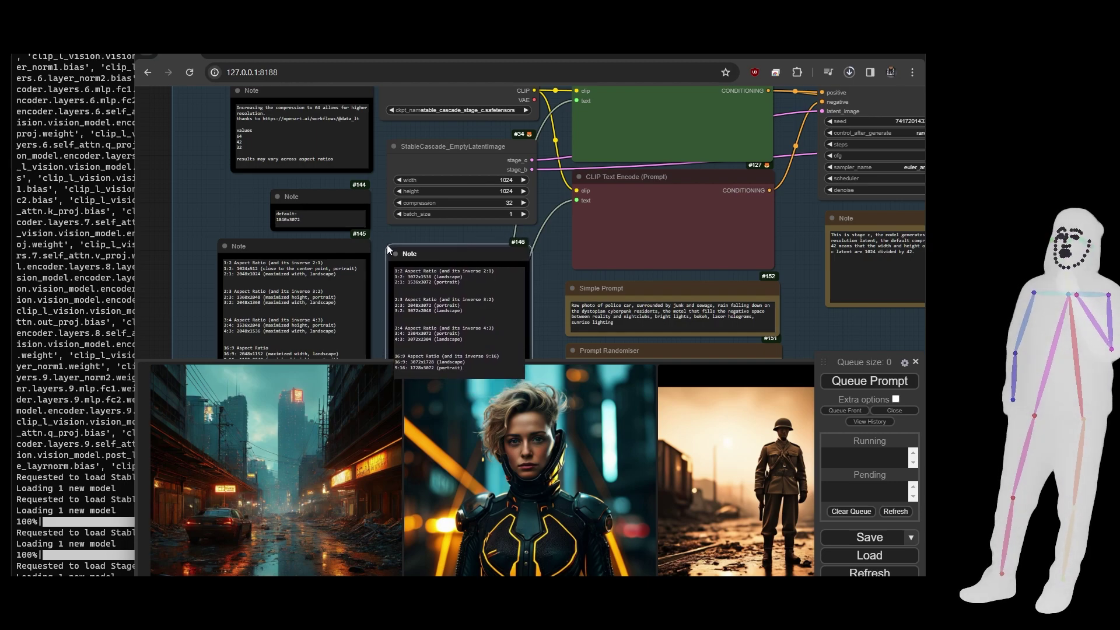
drag(374, 194, 370, 260)
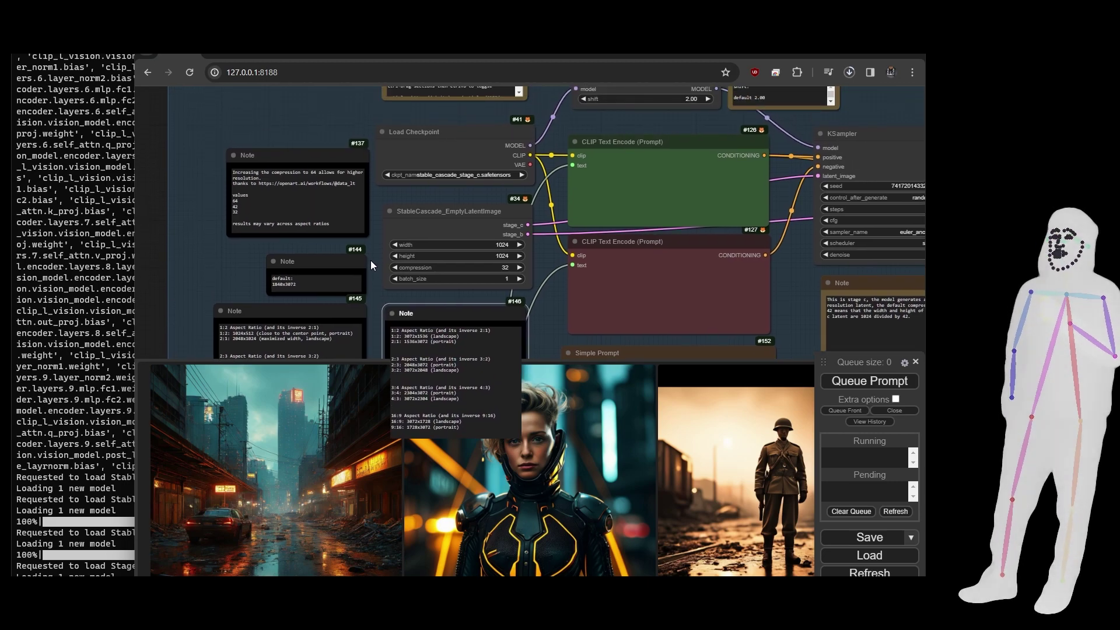
scroll(370, 260, down, 2)
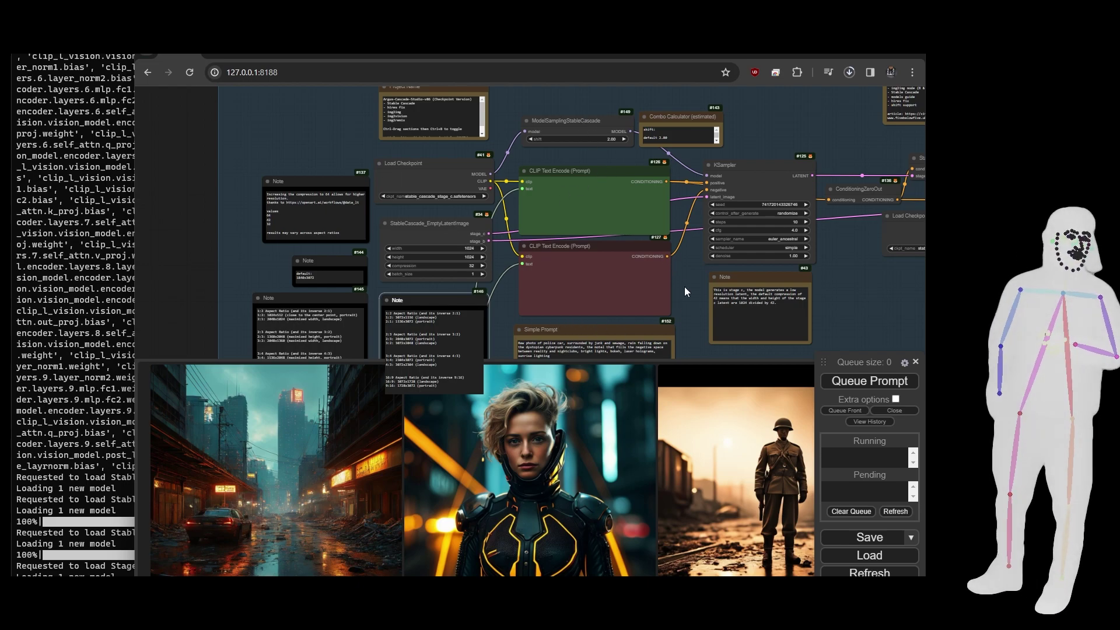
scroll(683, 278, down, 5)
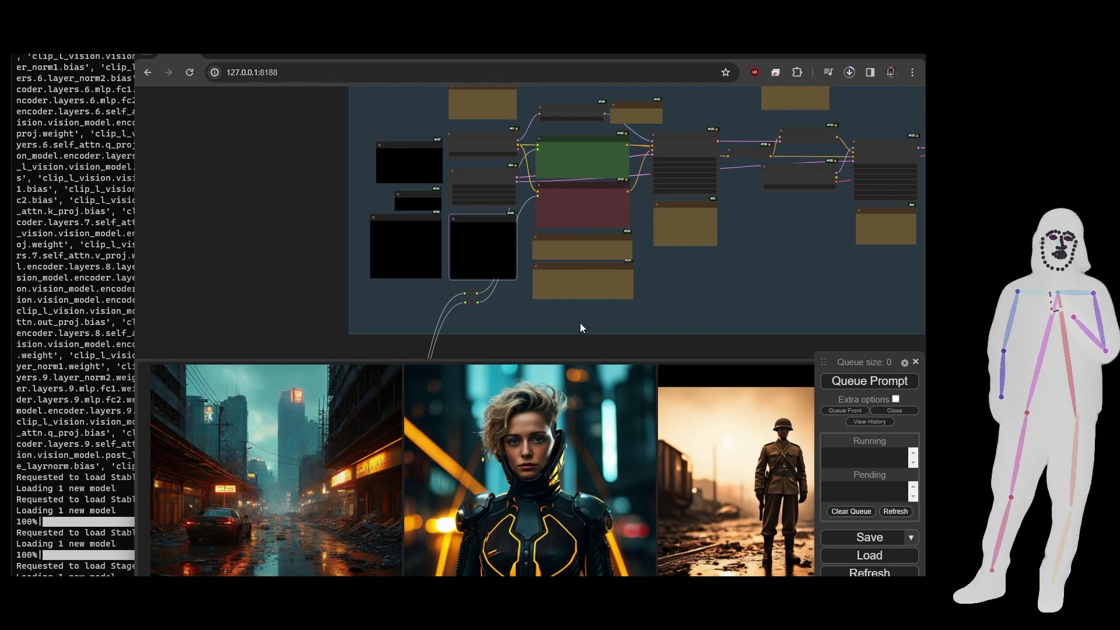
scroll(579, 323, down, 5)
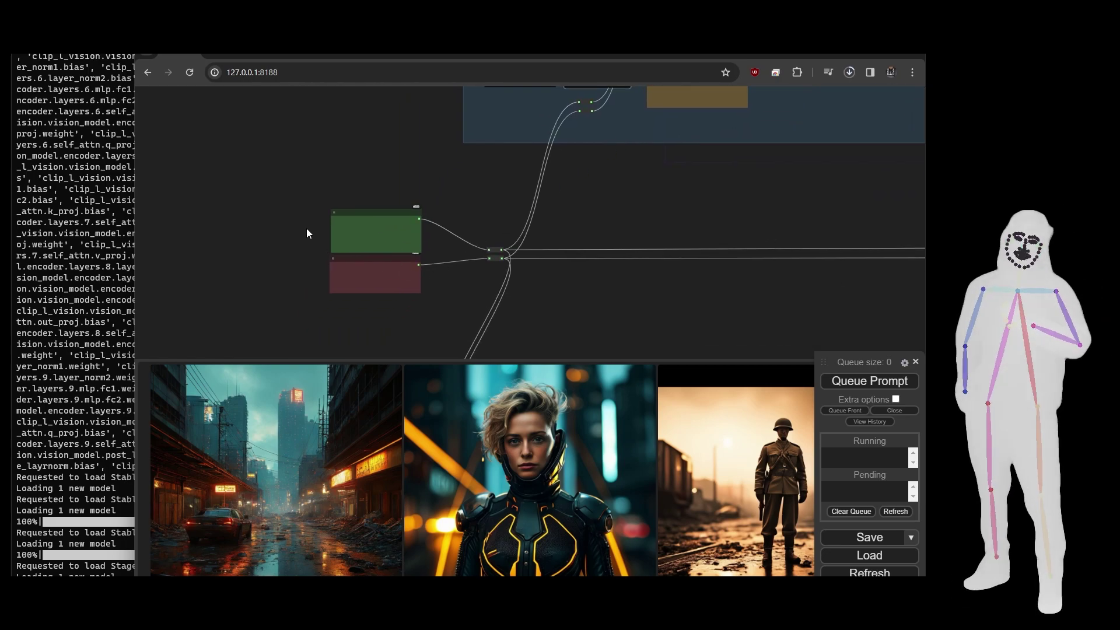
scroll(306, 233, up, 2)
scroll(288, 259, down, 3)
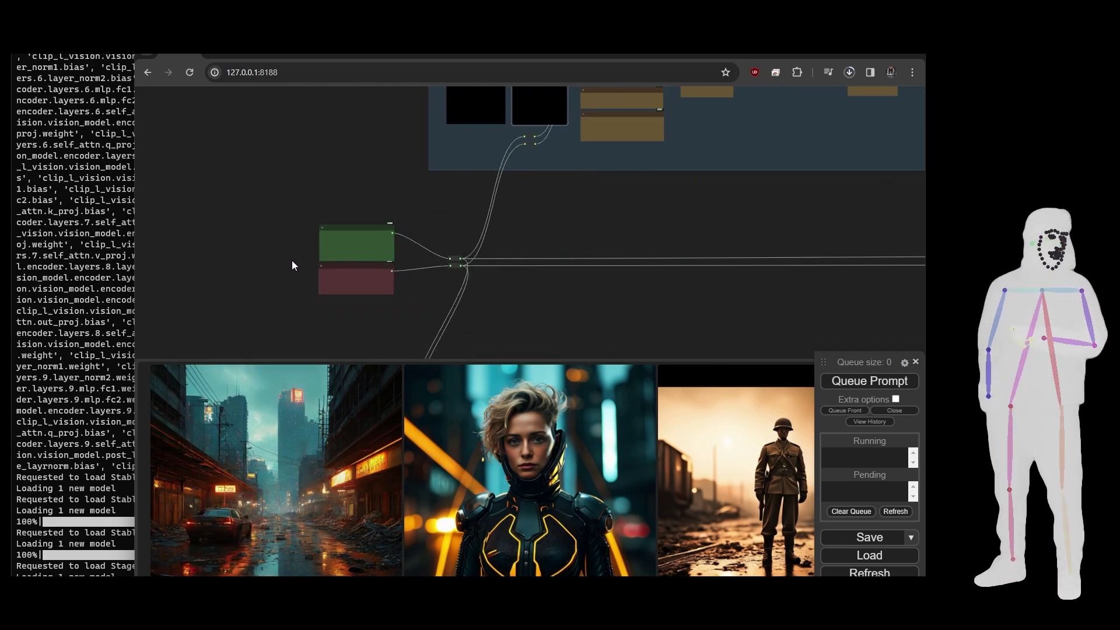
Run the workflow once and view the new cyberpunk city image in the preview
scroll(292, 265, down, 2)
drag(476, 237, 425, 326)
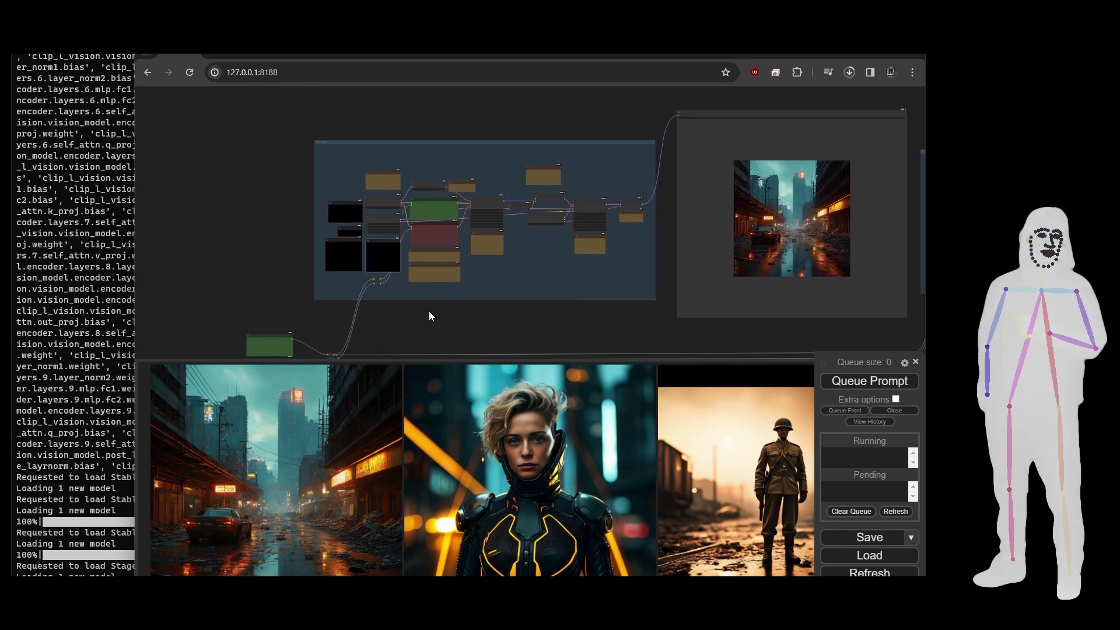
click(852, 383)
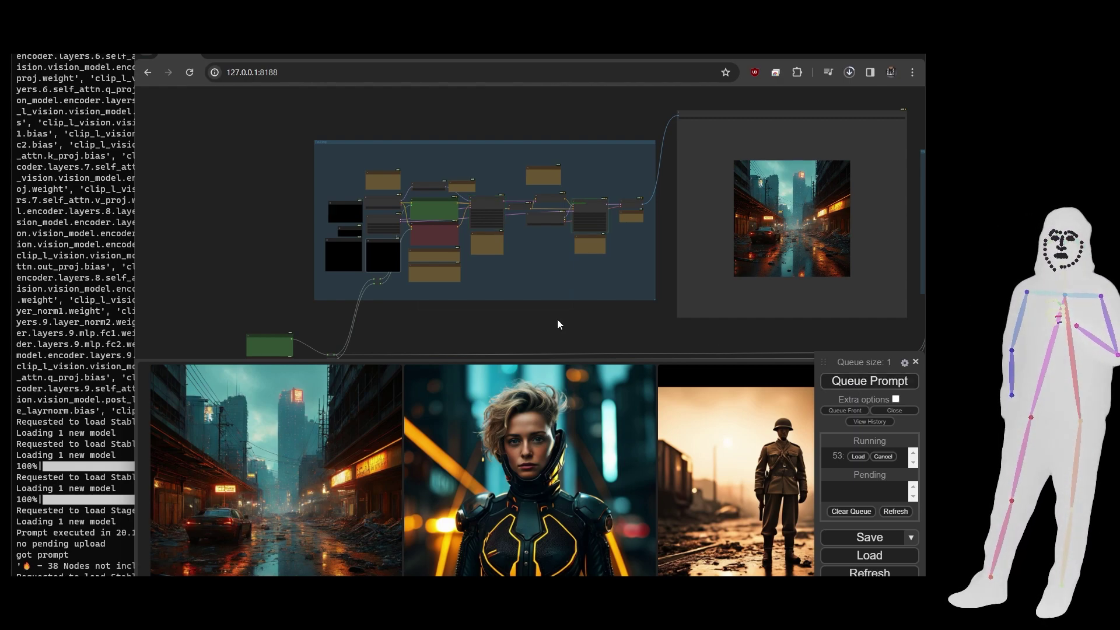
scroll(345, 208, up, 6)
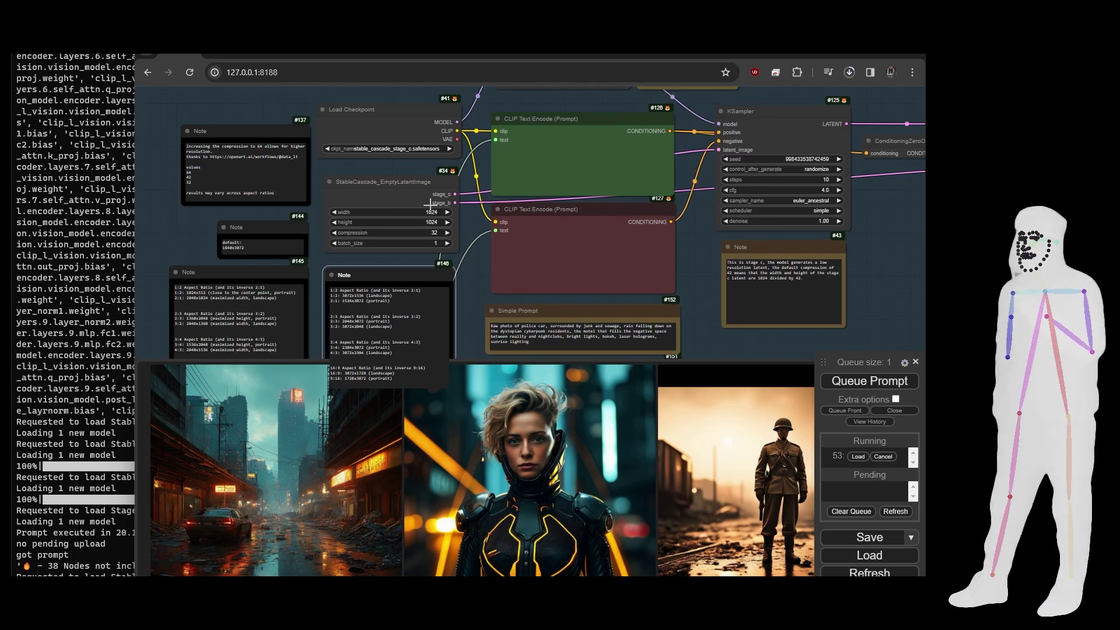
scroll(403, 214, down, 8)
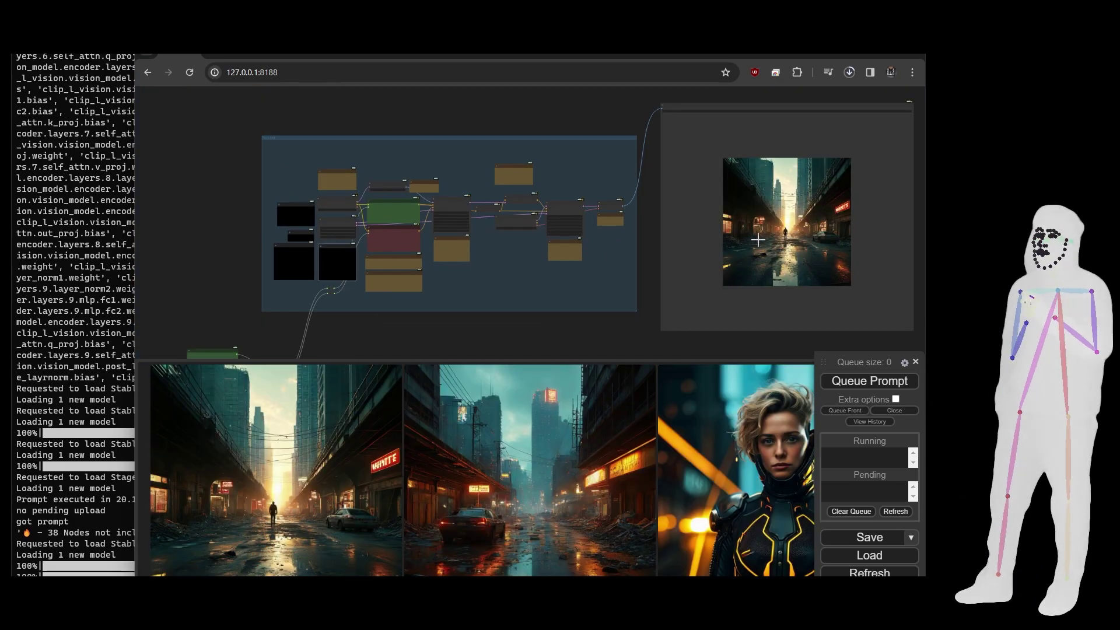
drag(635, 340, 402, 346)
scroll(642, 232, up, 5)
scroll(642, 232, down, 5)
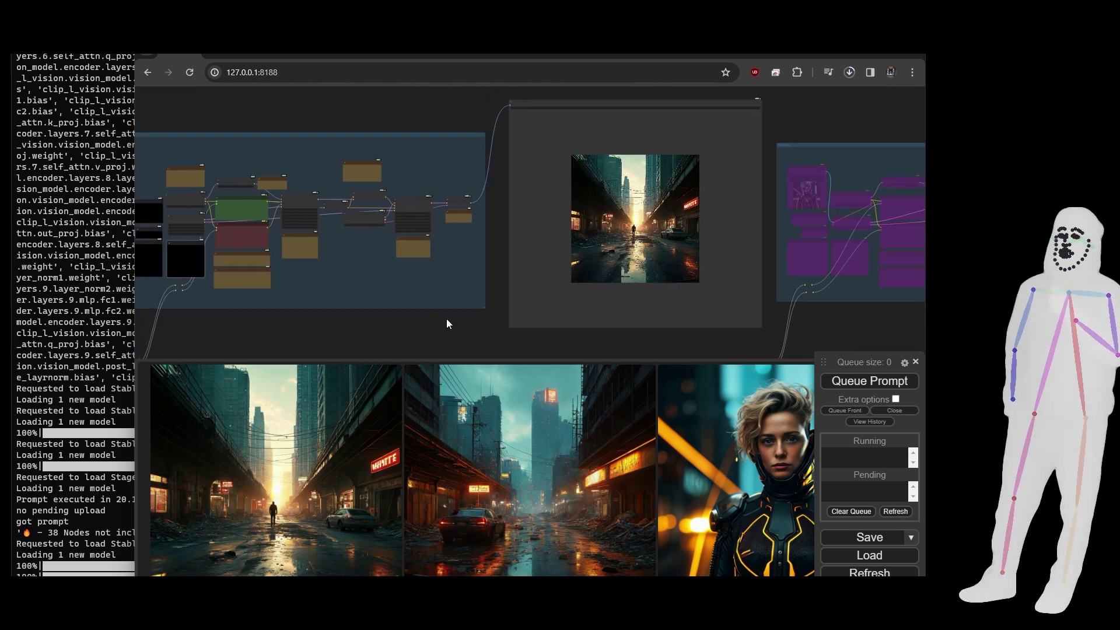
Turn on Extra options and queue a batch count of 2 generations
click(896, 400)
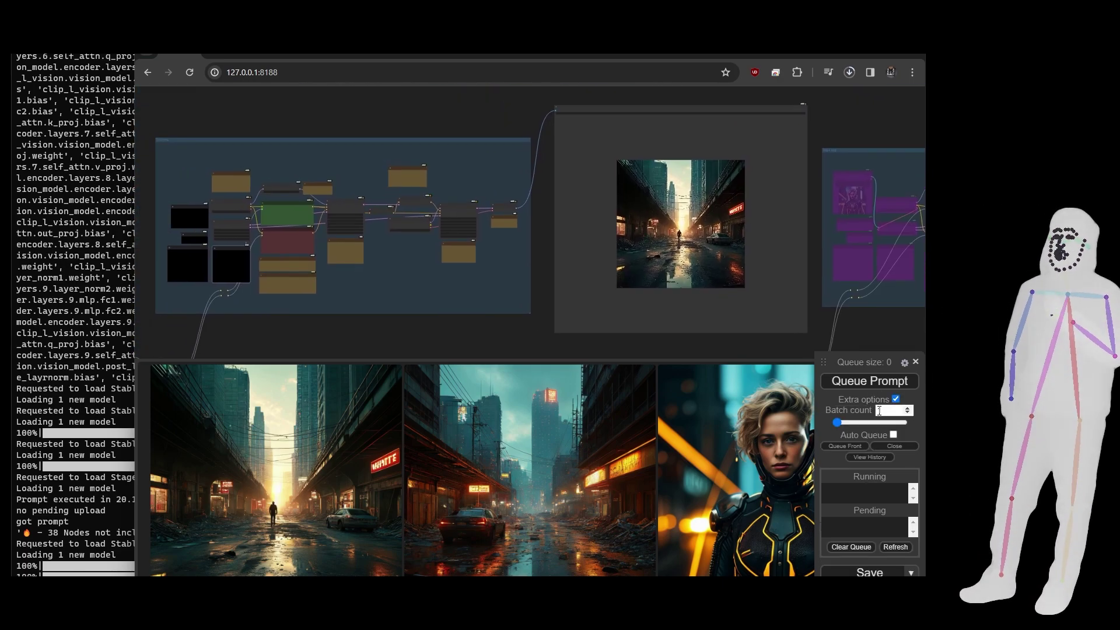
click(910, 409)
click(882, 382)
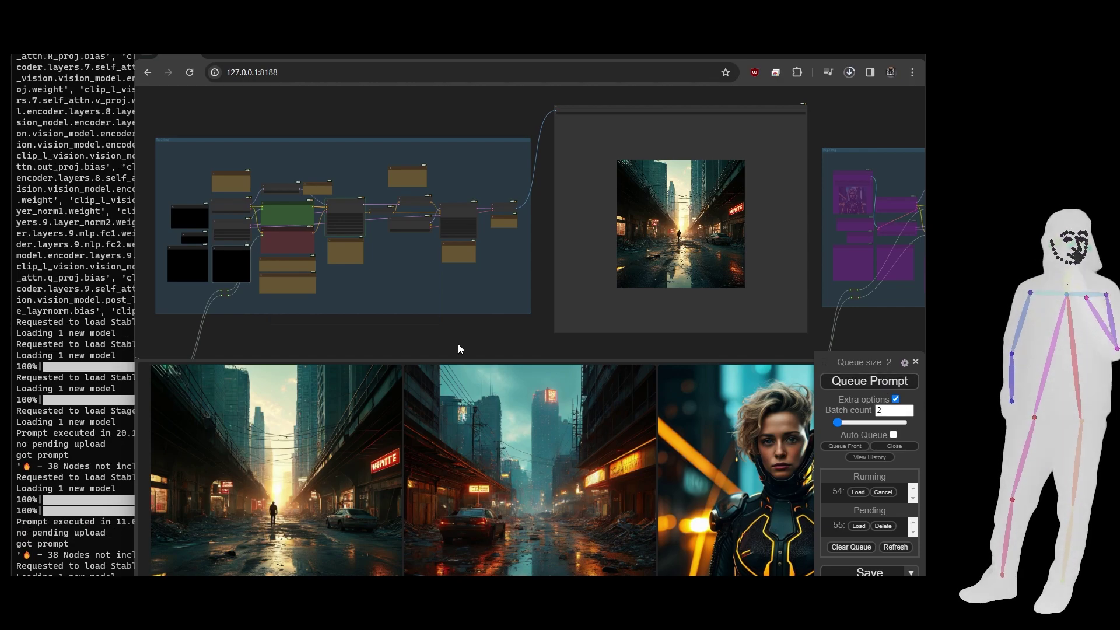
scroll(379, 338, down, 5)
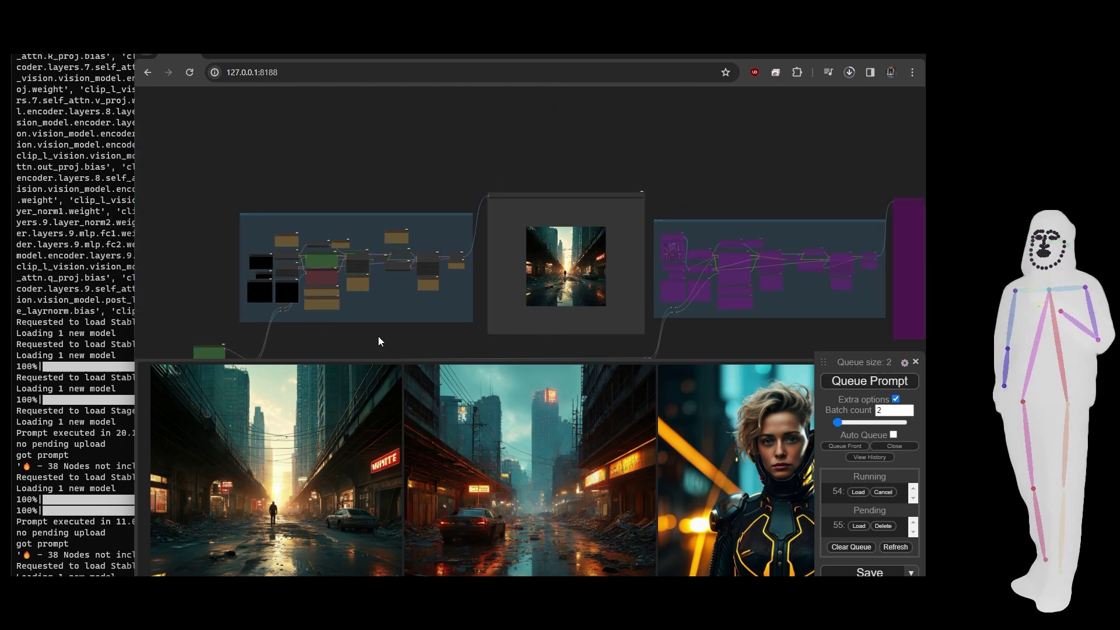
scroll(315, 273, up, 10)
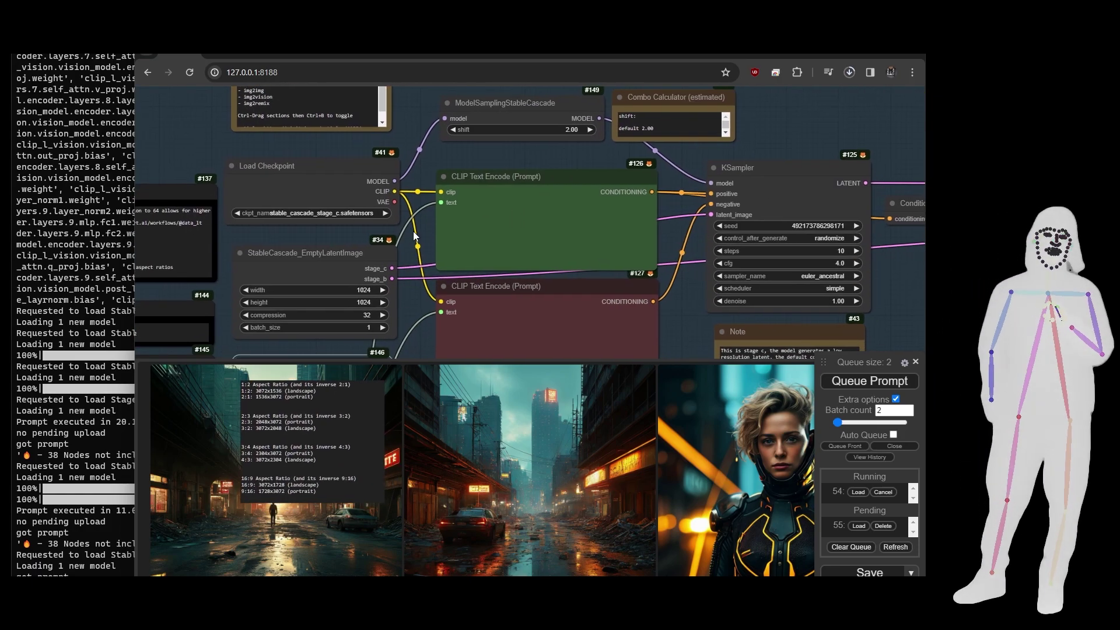
drag(414, 235, 402, 215)
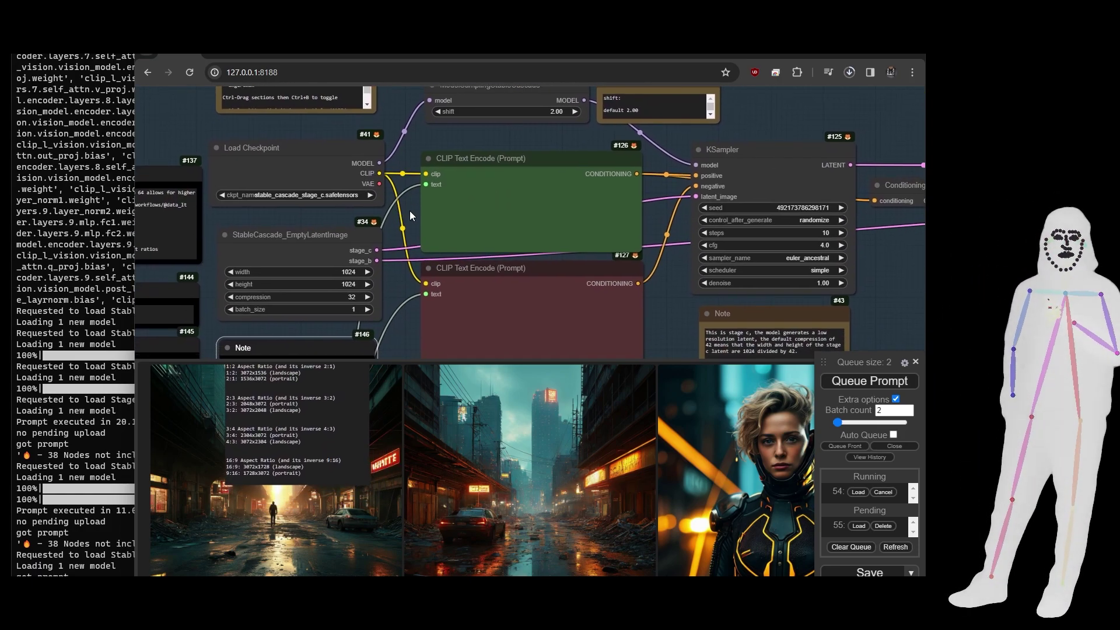
click(278, 161)
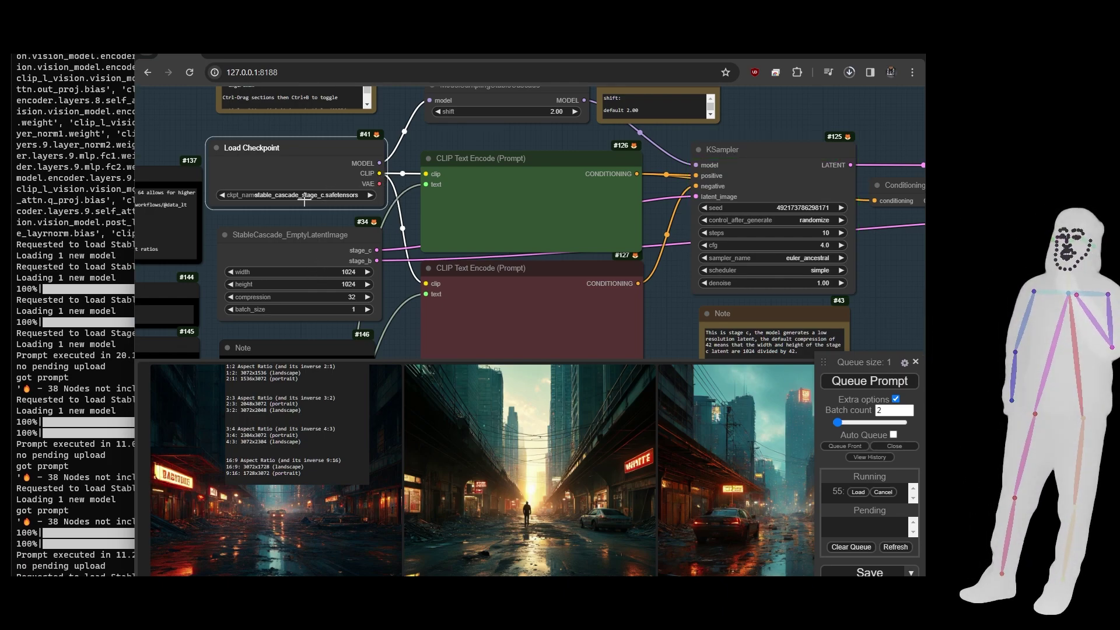
drag(897, 272, 391, 250)
click(514, 232)
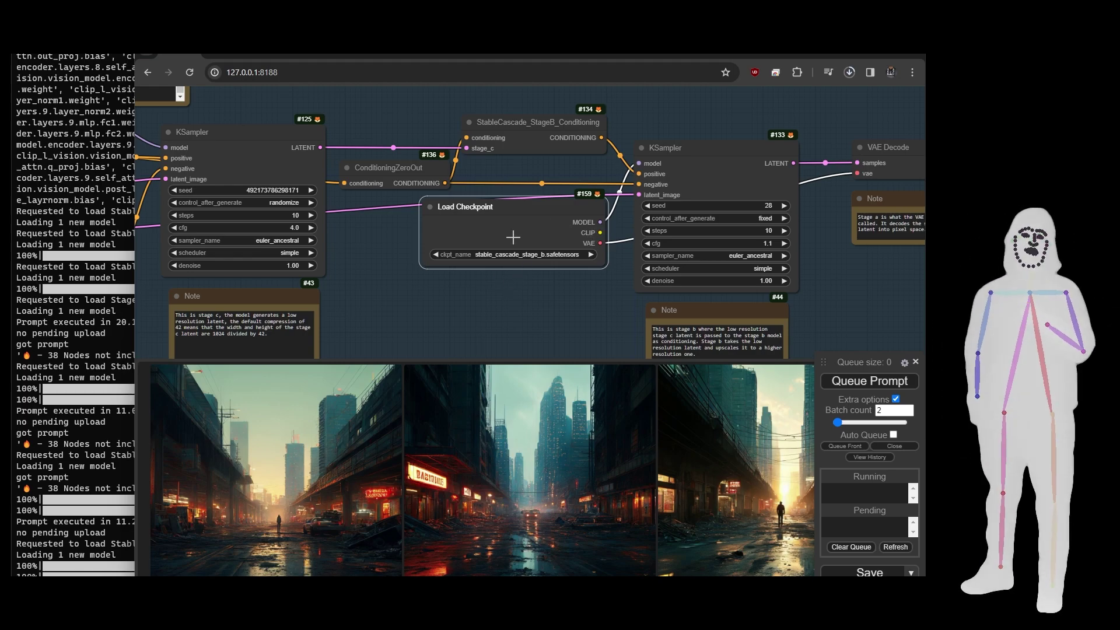
scroll(628, 299, down, 6)
drag(572, 310, 807, 251)
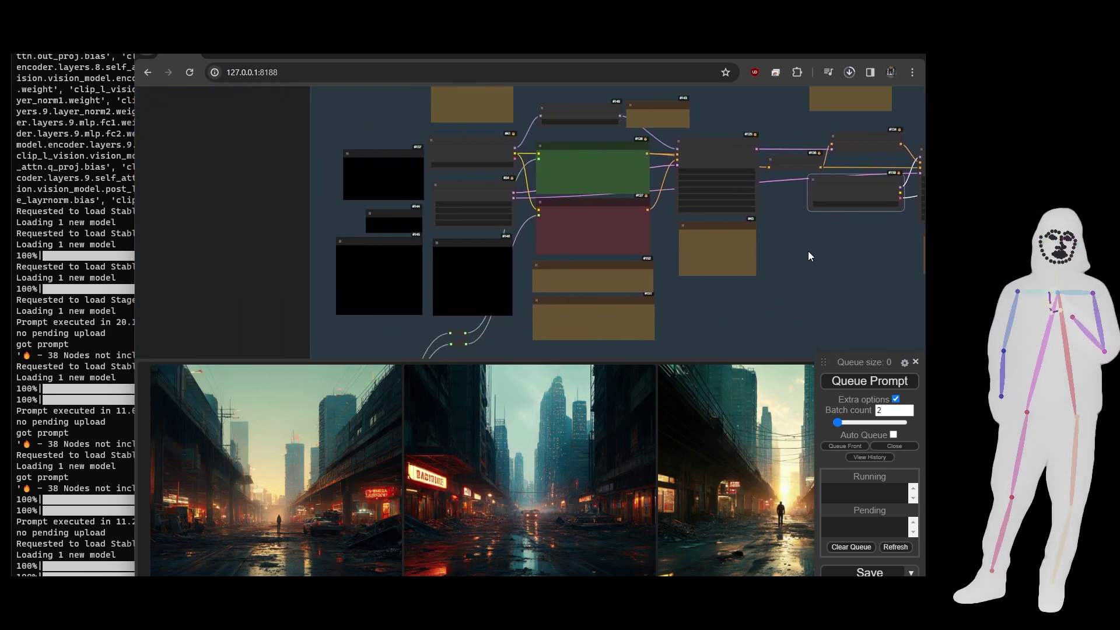
scroll(782, 132, up, 7)
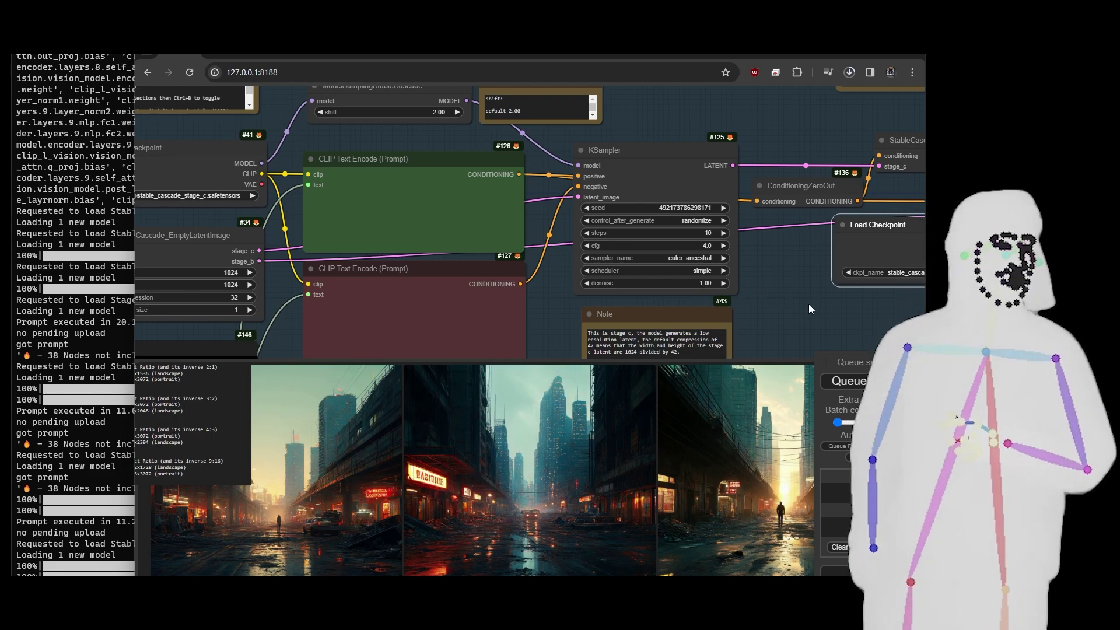
drag(814, 314, 985, 309)
scroll(915, 304, down, 8)
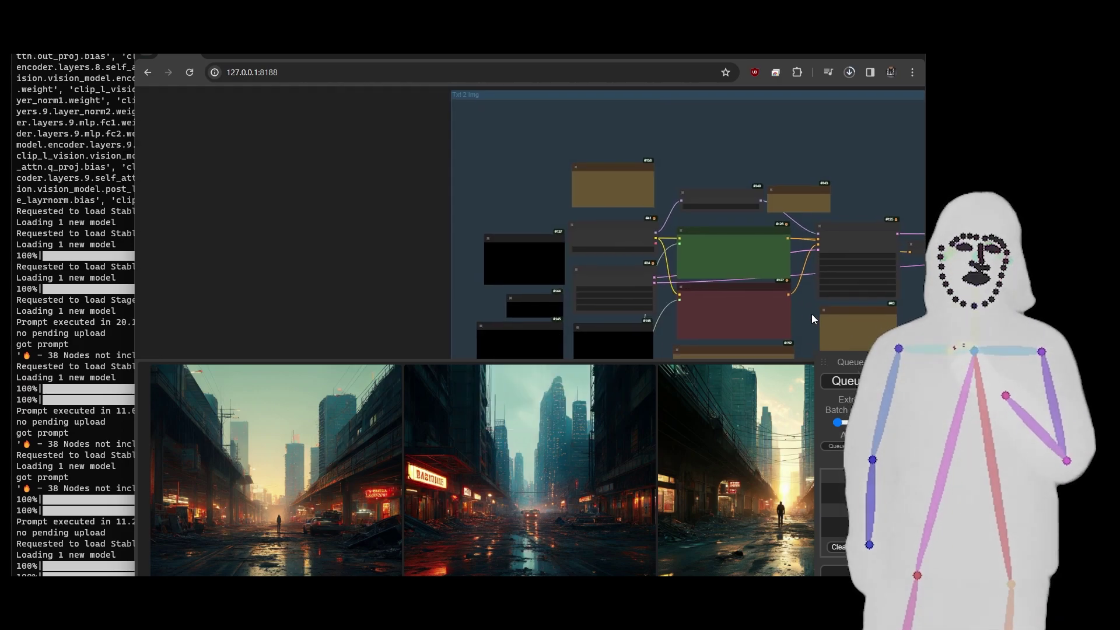
drag(811, 314, 696, 276)
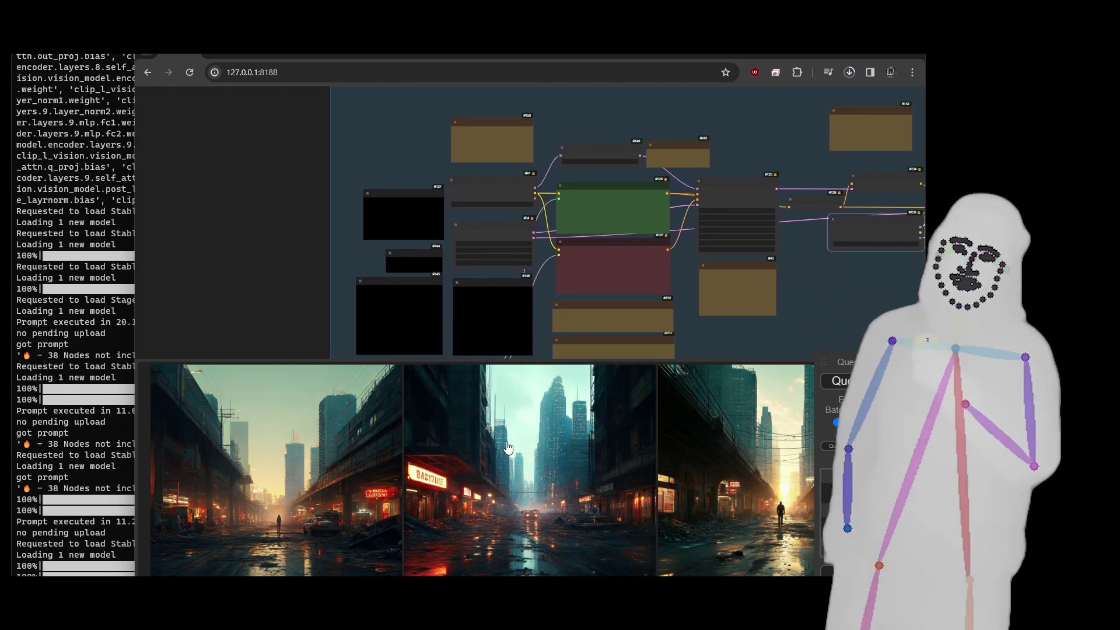
drag(200, 333, 374, 63)
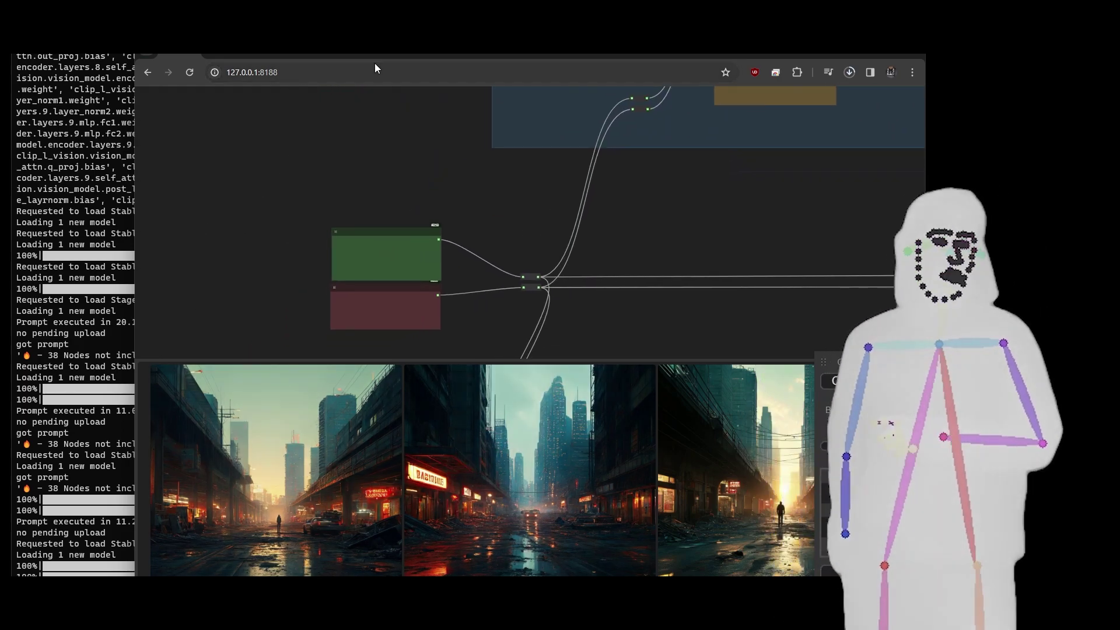
drag(277, 260, 280, 200)
scroll(282, 210, down, 3)
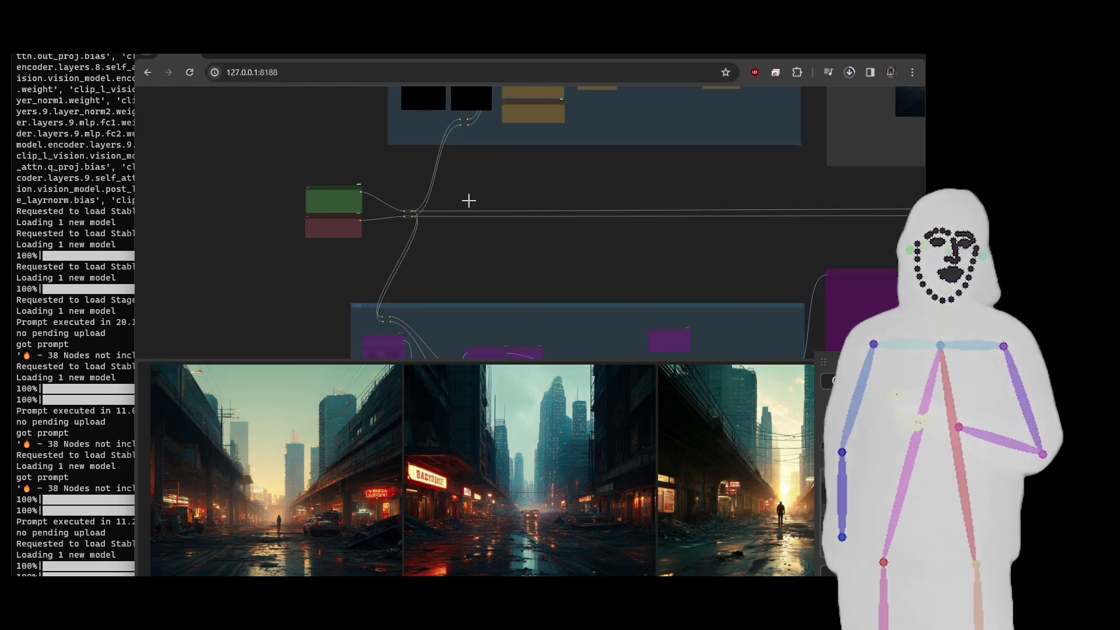
drag(590, 186, 473, 218)
scroll(473, 218, down, 5)
scroll(499, 223, up, 5)
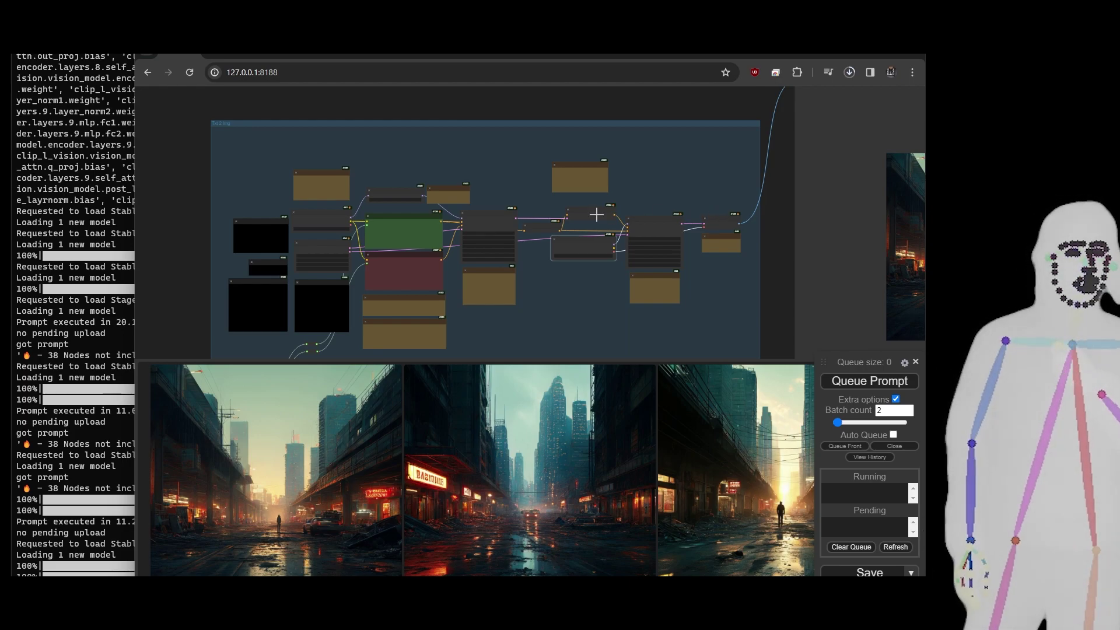
scroll(595, 231, up, 3)
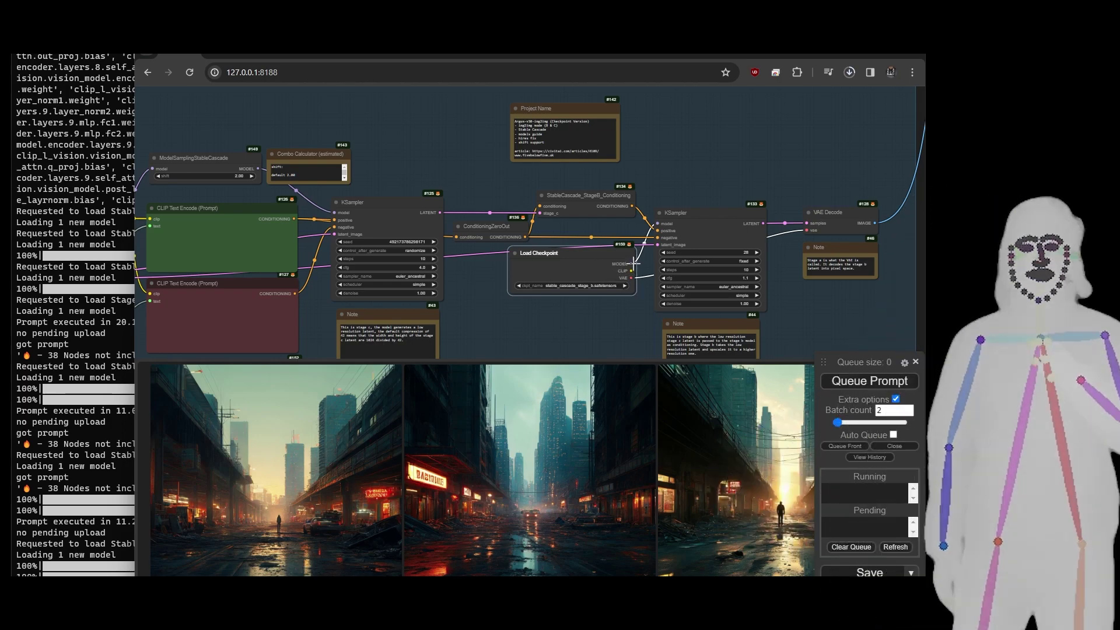
scroll(779, 233, down, 10)
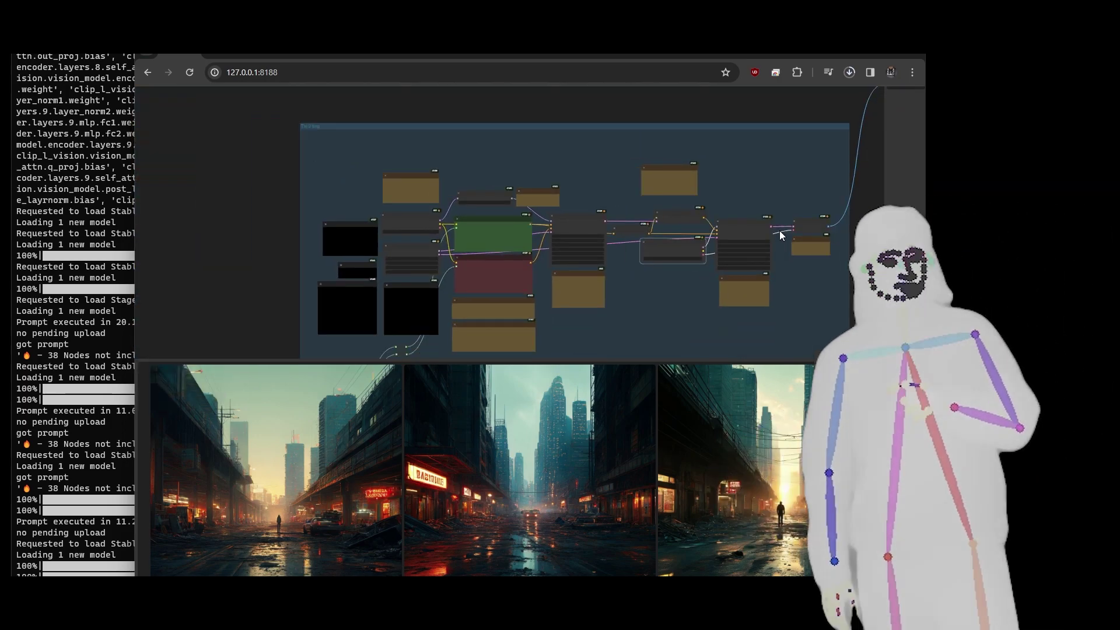
drag(845, 299, 653, 293)
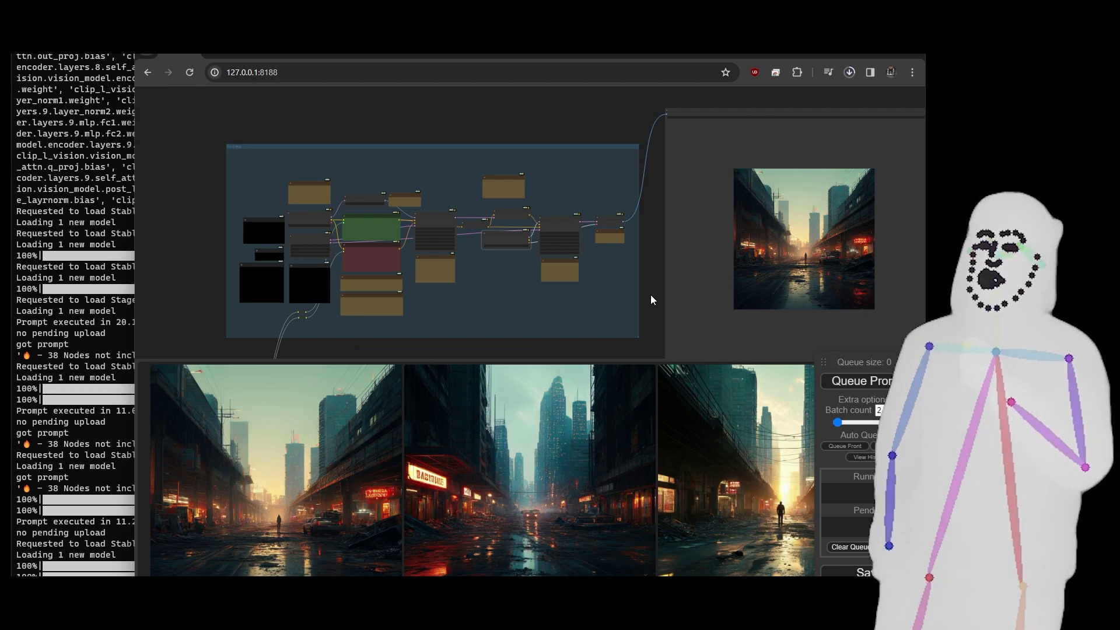
scroll(394, 266, up, 8)
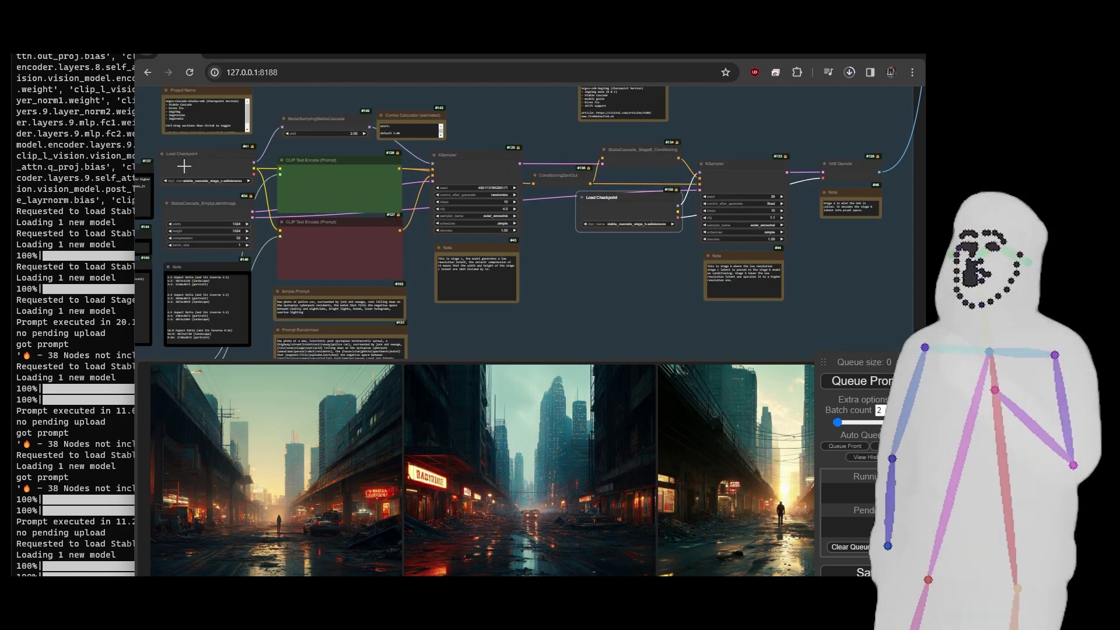
scroll(221, 165, down, 10)
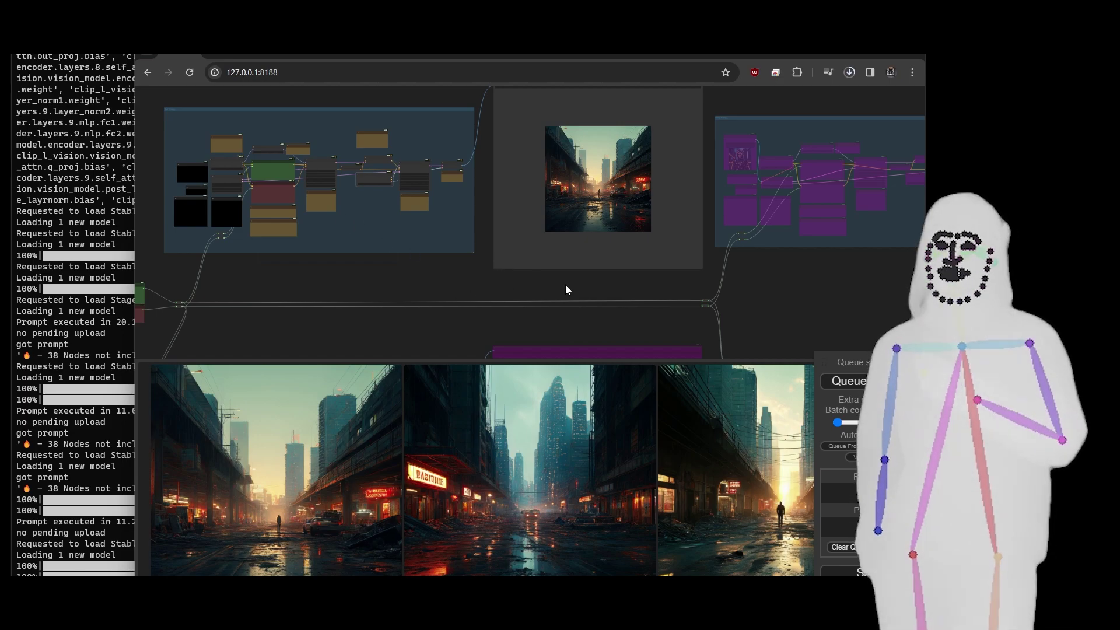
Bypass the left-hand nodes and un-bypass the middle img2img group and its preview with Ctrl+B
drag(575, 286, 735, 305)
drag(204, 104, 285, 297)
key(ctrl+b)
drag(282, 110, 816, 299)
key(ctrl+b)
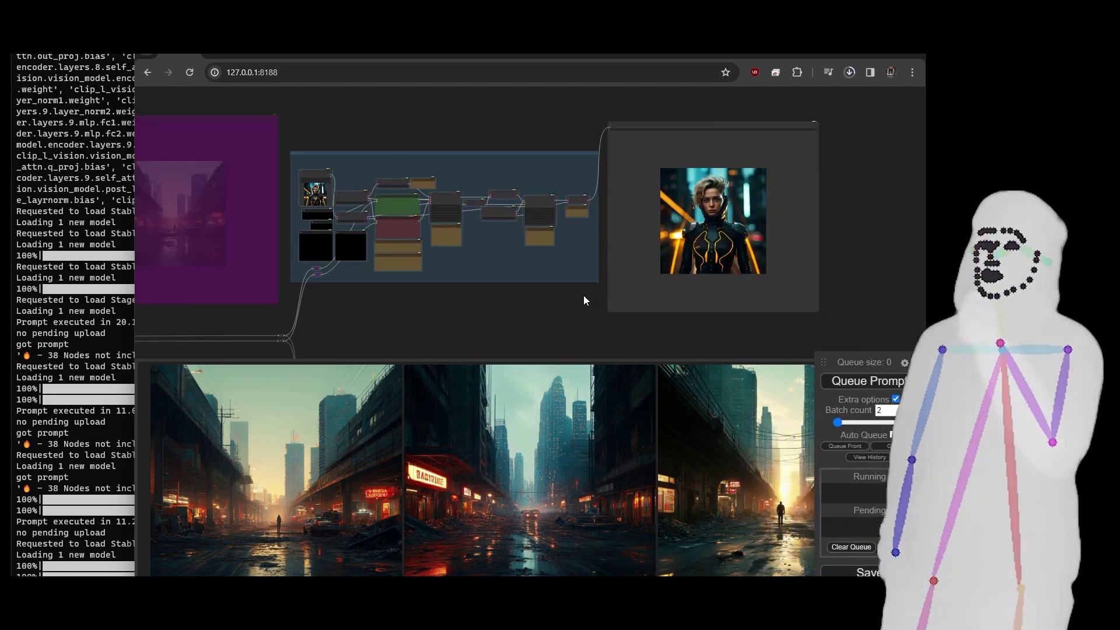
Inspect the facePass_00004_png loader feeding StableCascade_StageC_VAEEncode at compression 32
scroll(288, 198, up, 15)
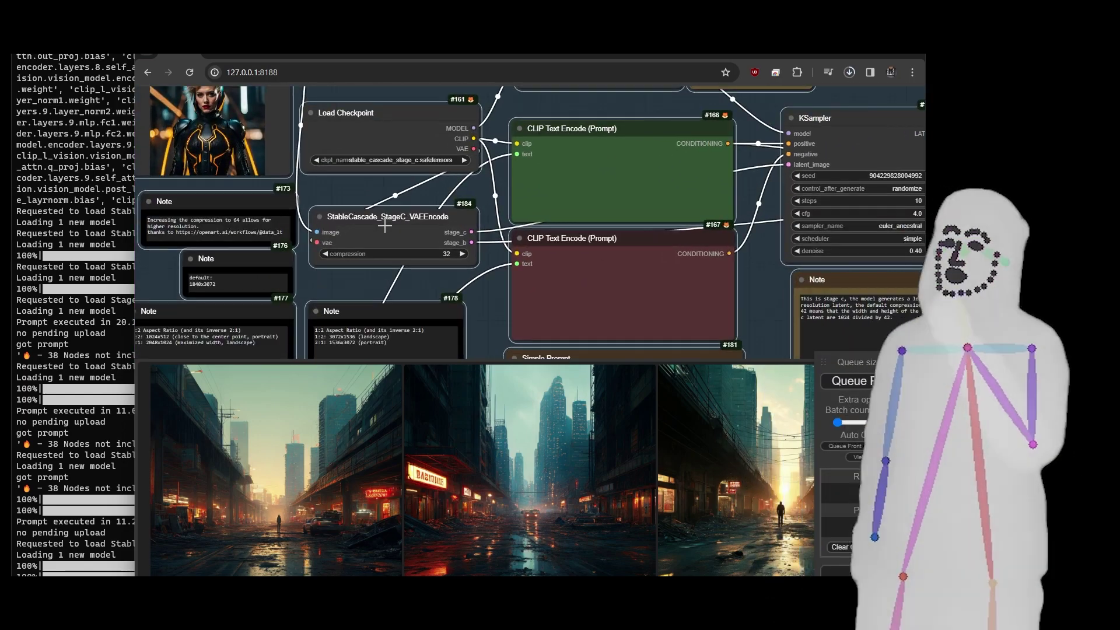
drag(362, 195, 382, 241)
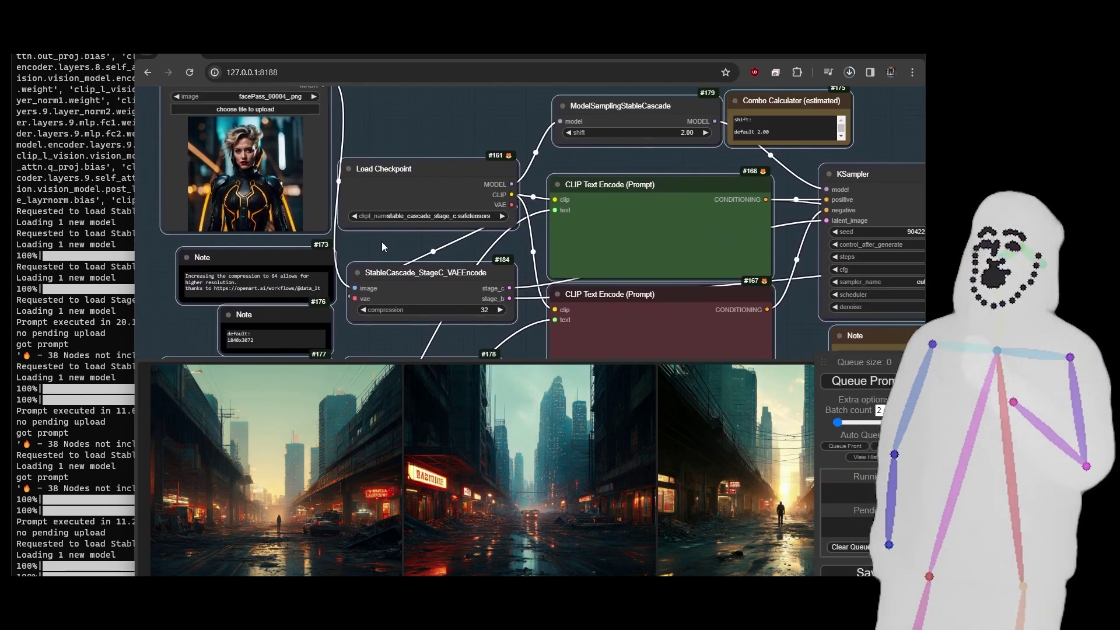
scroll(388, 241, down, 5)
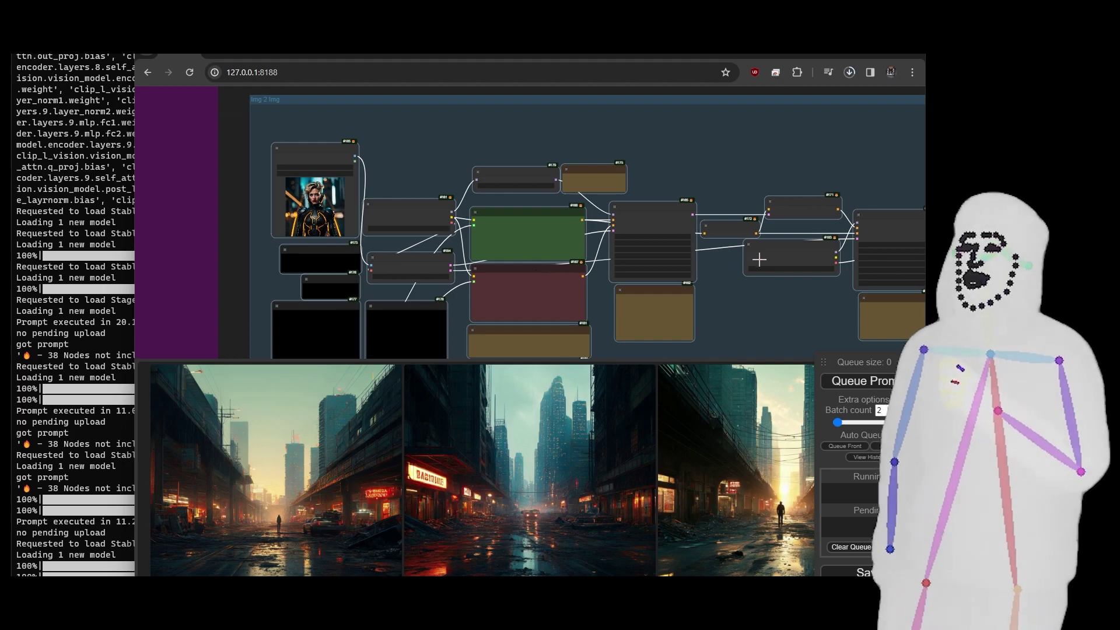
scroll(419, 200, up, 4)
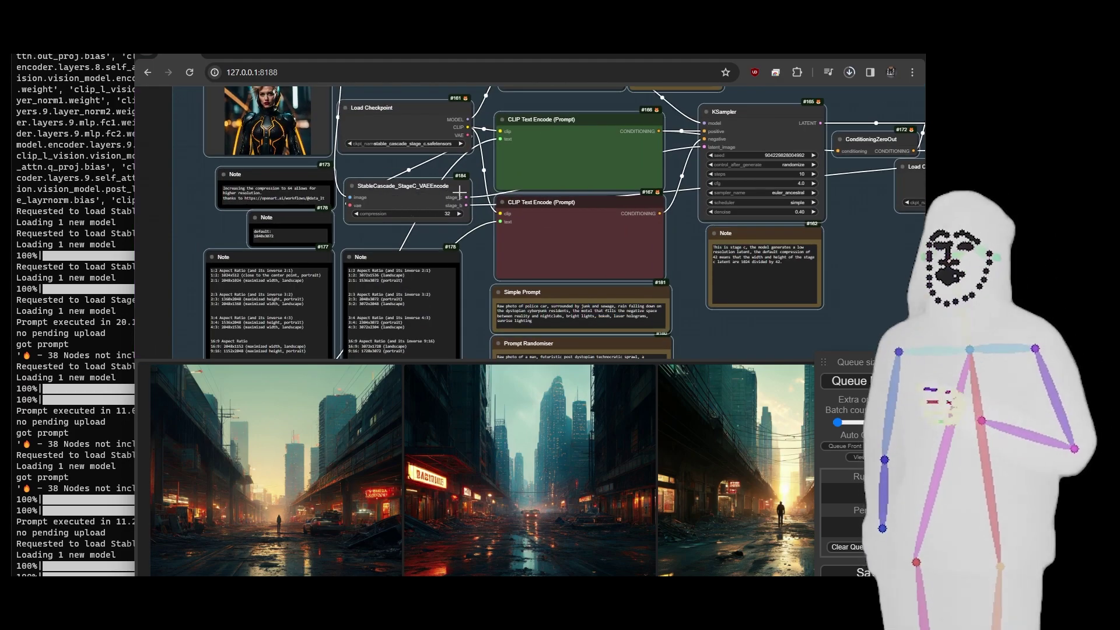
scroll(460, 192, up, 7)
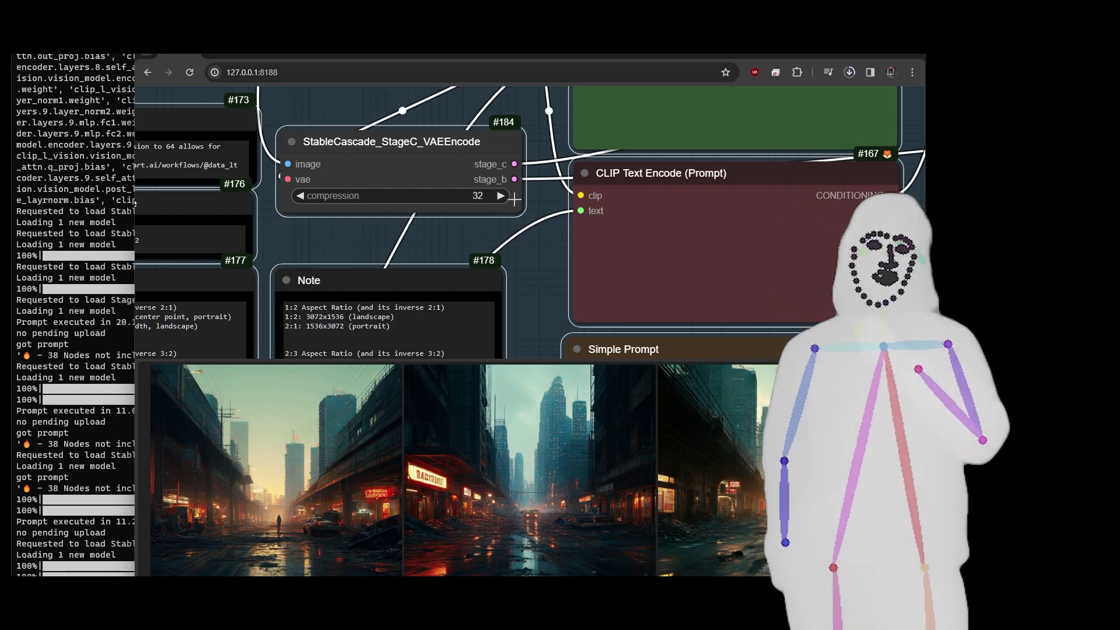
scroll(516, 252, down, 7)
scroll(515, 250, down, 1)
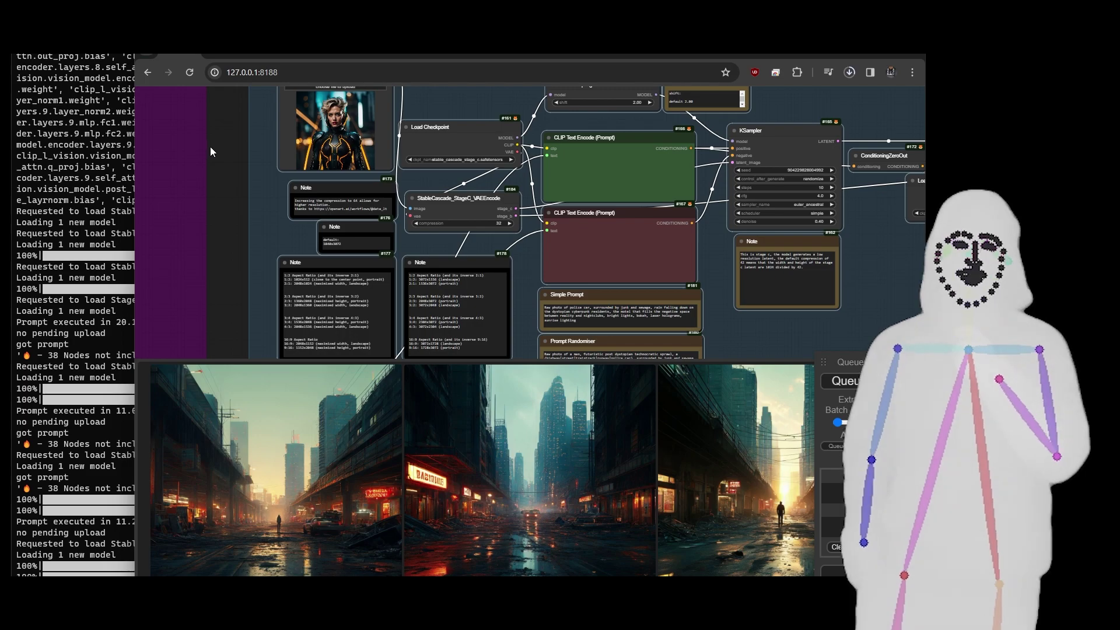
scroll(235, 206, up, 5)
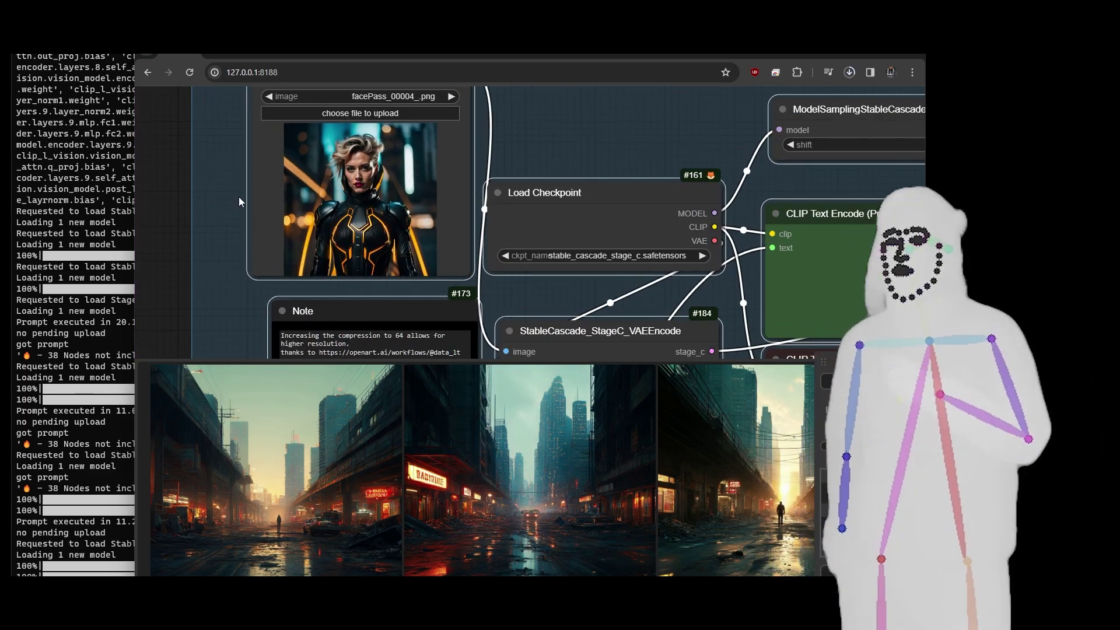
Review the new portraits of the woman in a black-and-gold cyberpunk suit
scroll(239, 198, down, 5)
scroll(197, 192, down, 3)
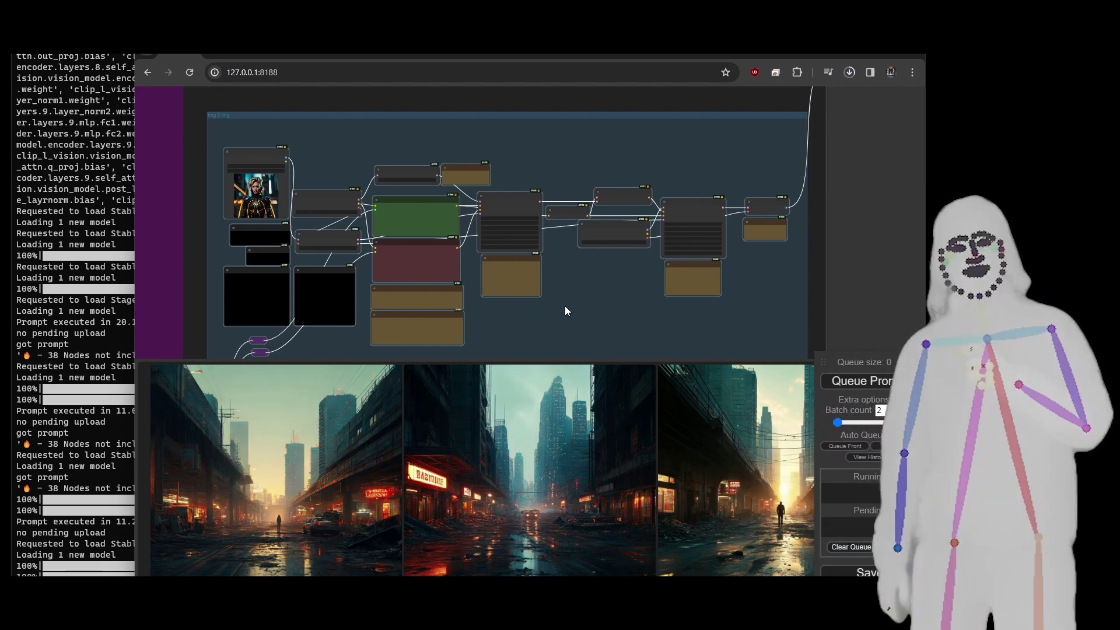
scroll(587, 260, up, 5)
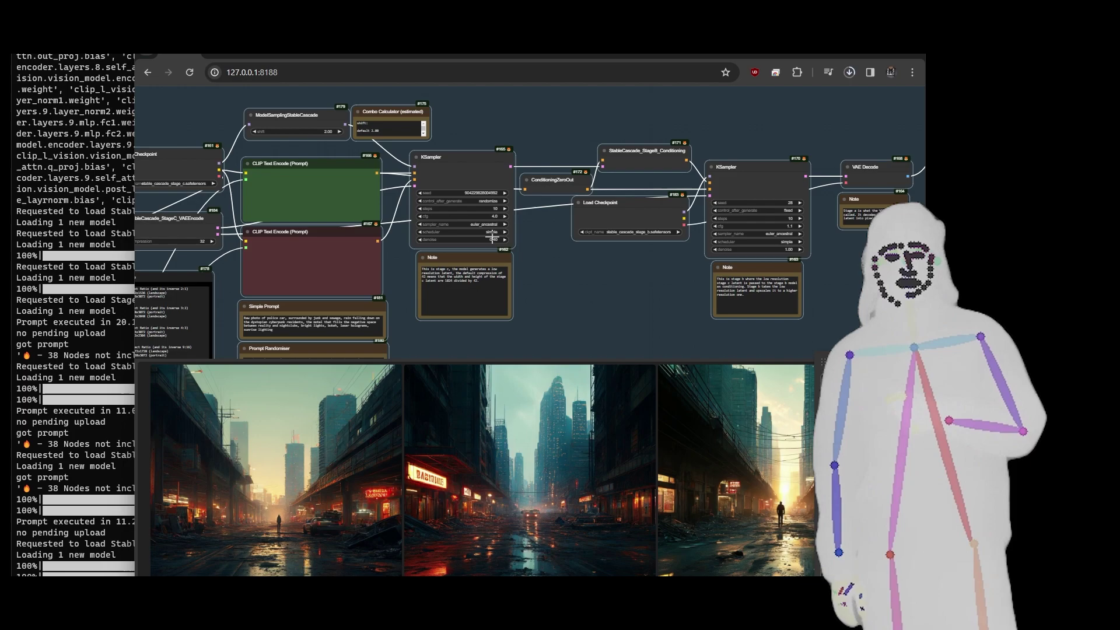
scroll(484, 254, up, 4)
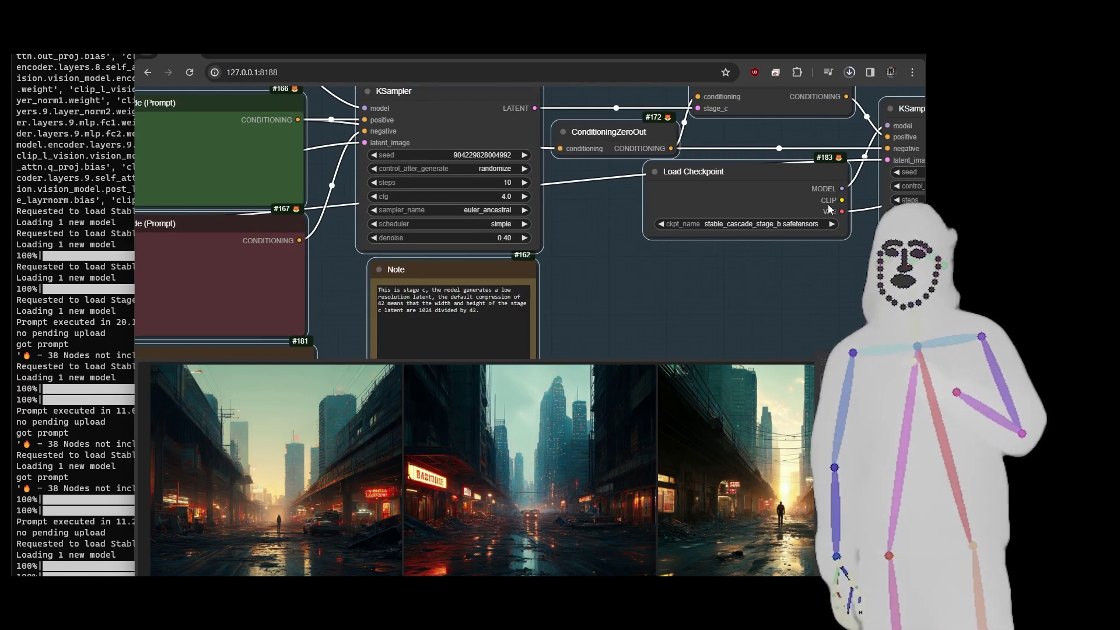
scroll(551, 264, down, 1)
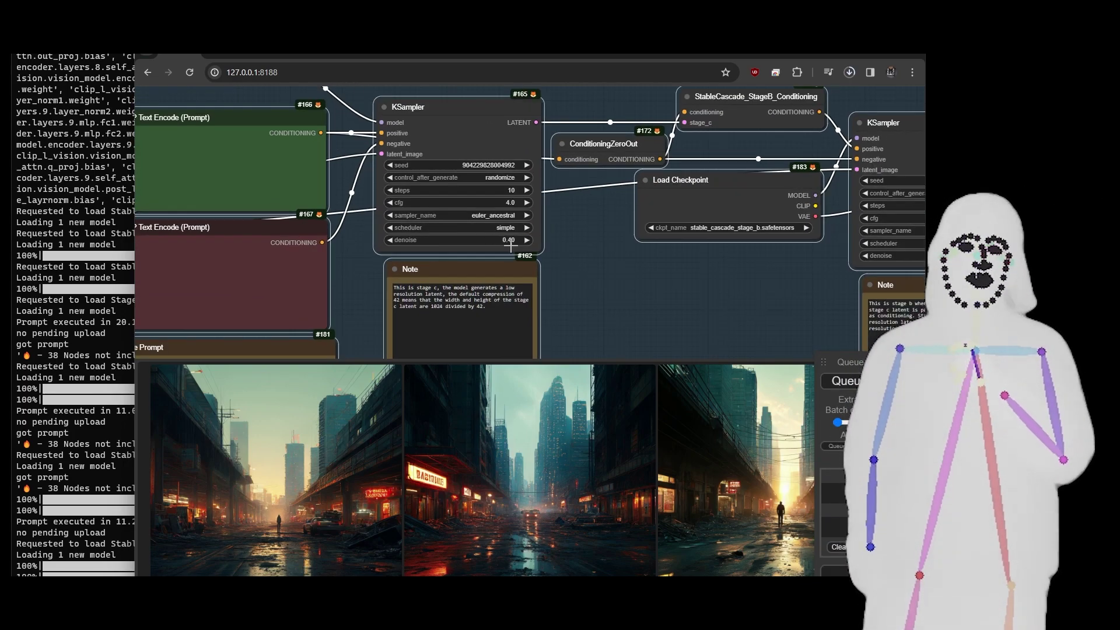
scroll(574, 242, down, 8)
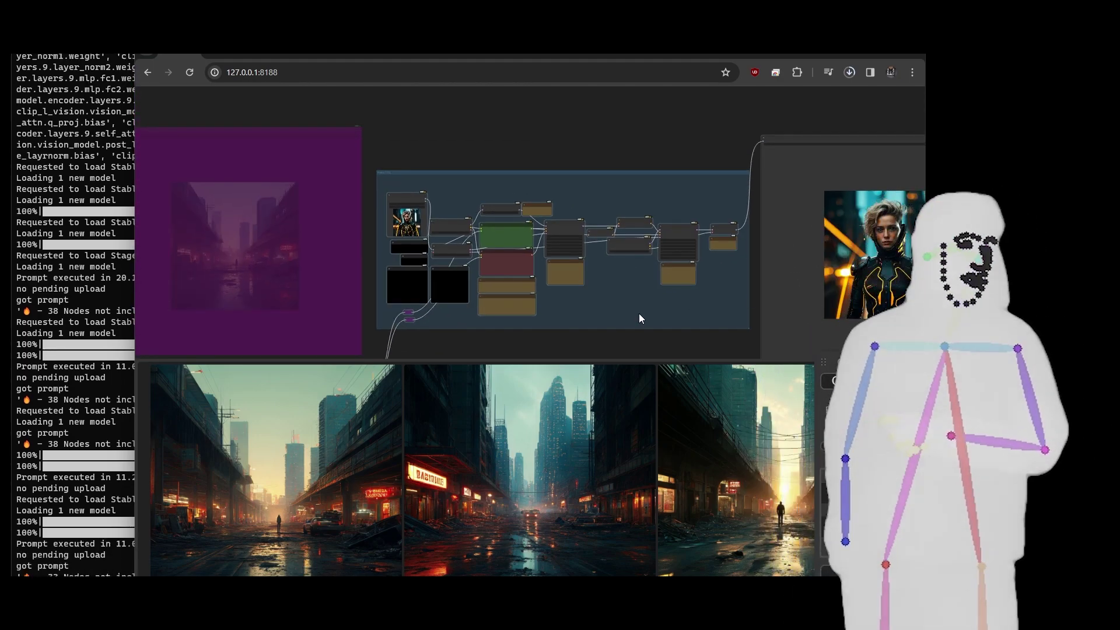
drag(736, 286, 479, 271)
scroll(480, 271, up, 5)
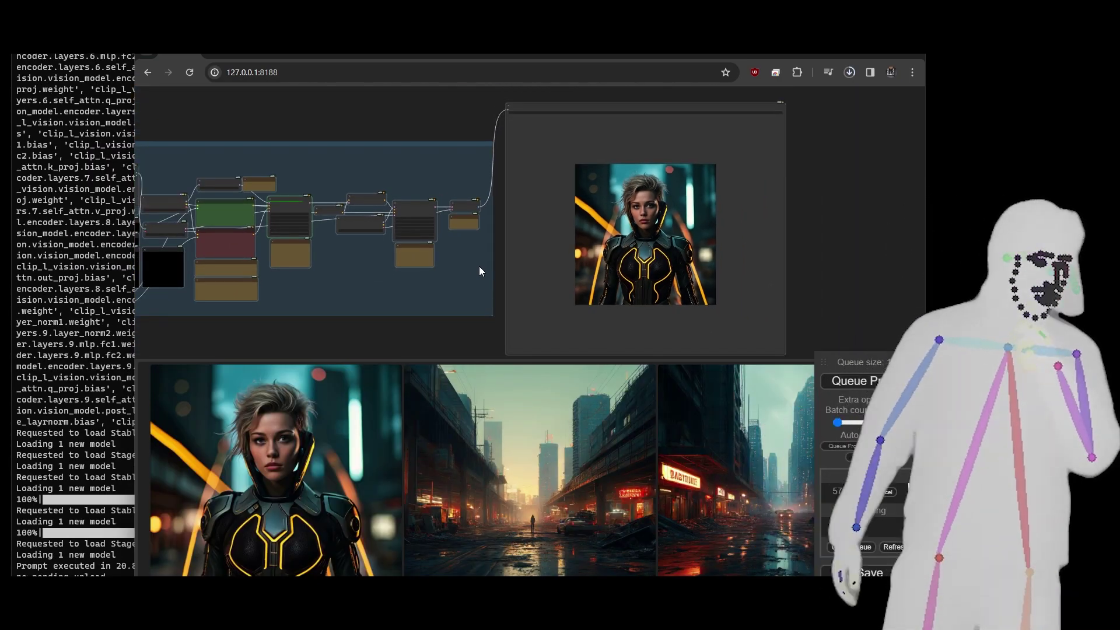
scroll(478, 271, down, 1)
scroll(418, 344, down, 2)
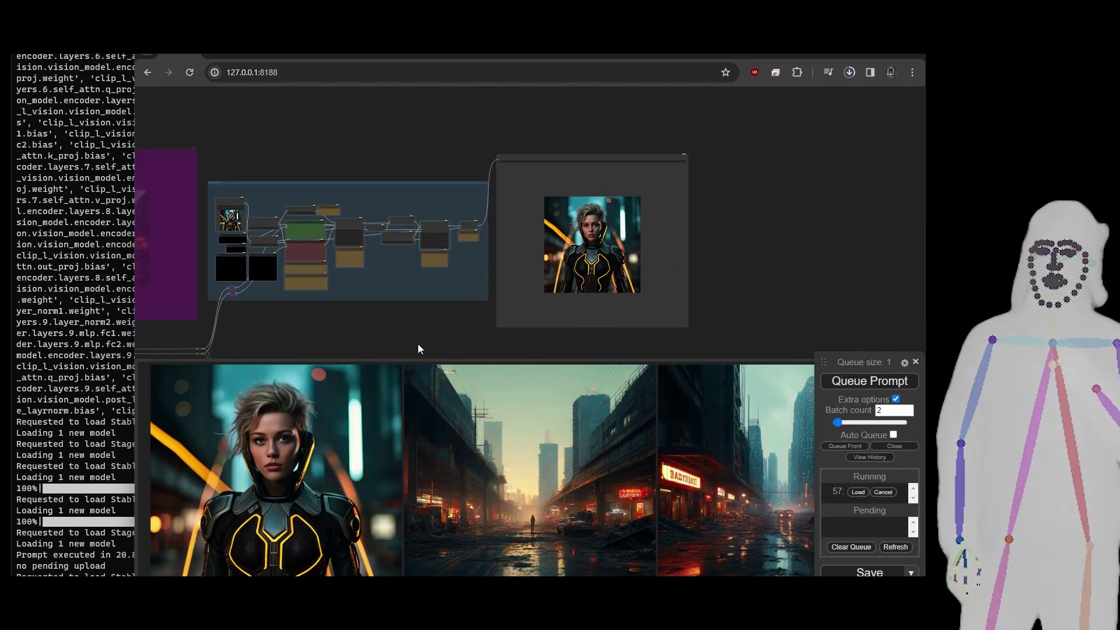
drag(417, 344, 455, 333)
Bypass the middle img2img group and its preview again with Ctrl+B
drag(250, 155, 732, 328)
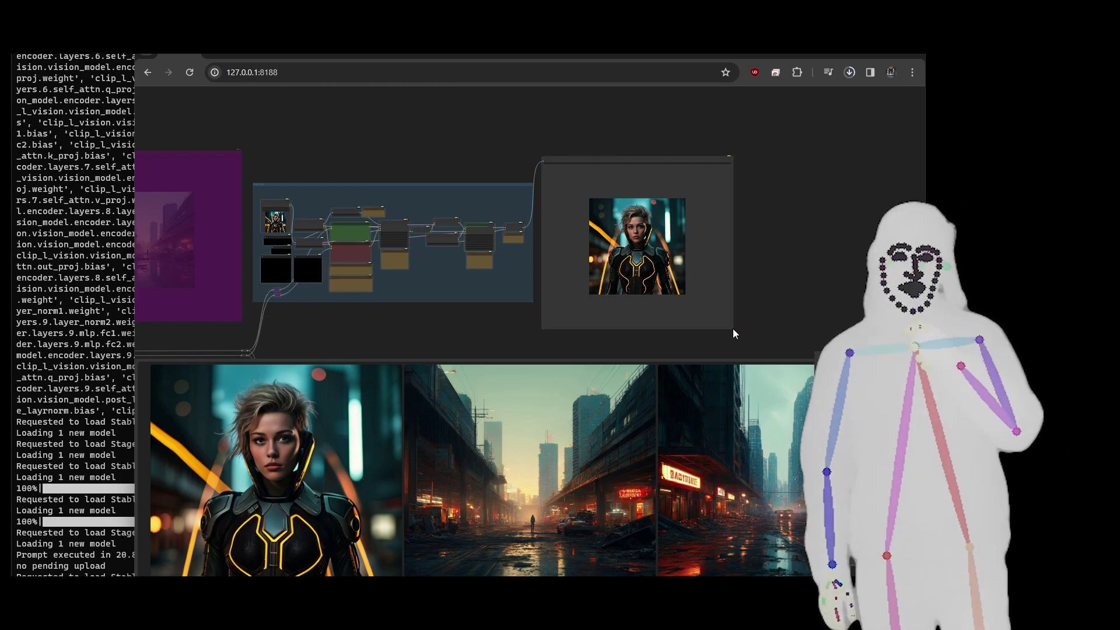
key(ctrl+b)
drag(493, 331, 904, 139)
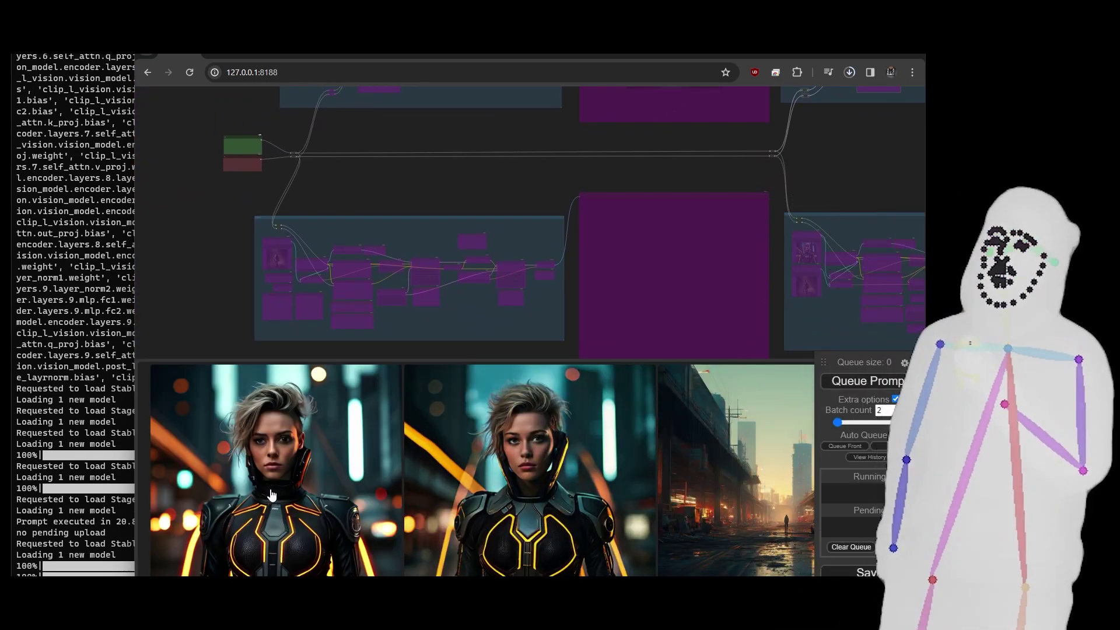
drag(204, 317, 170, 246)
scroll(180, 247, up, 5)
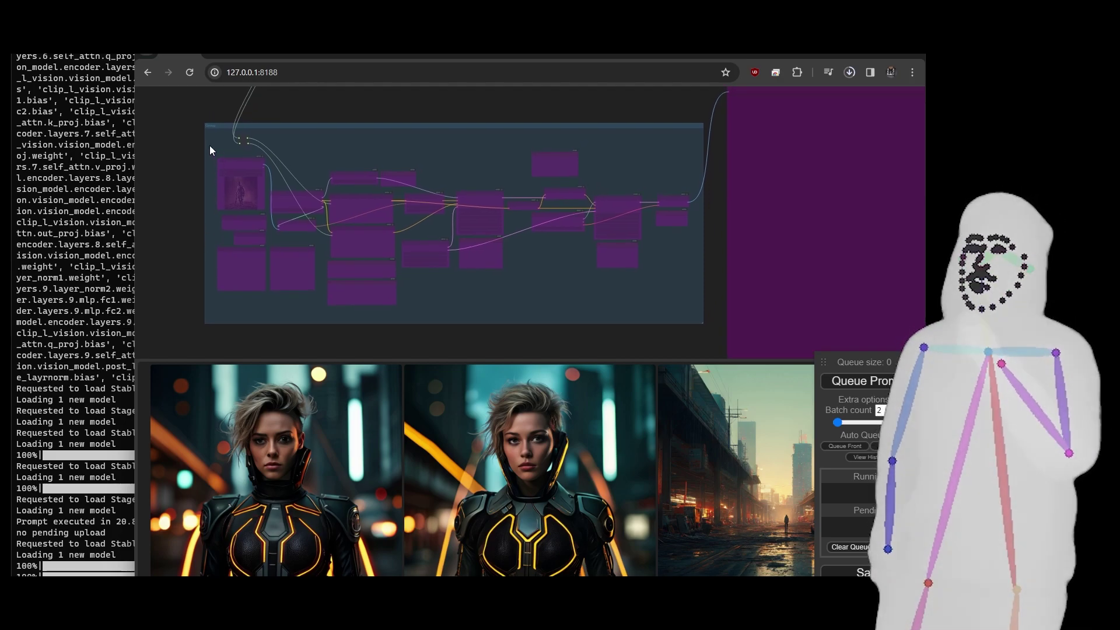
Select every node in the unCLIP group and re-enable them
drag(683, 205, 813, 317)
click(813, 317)
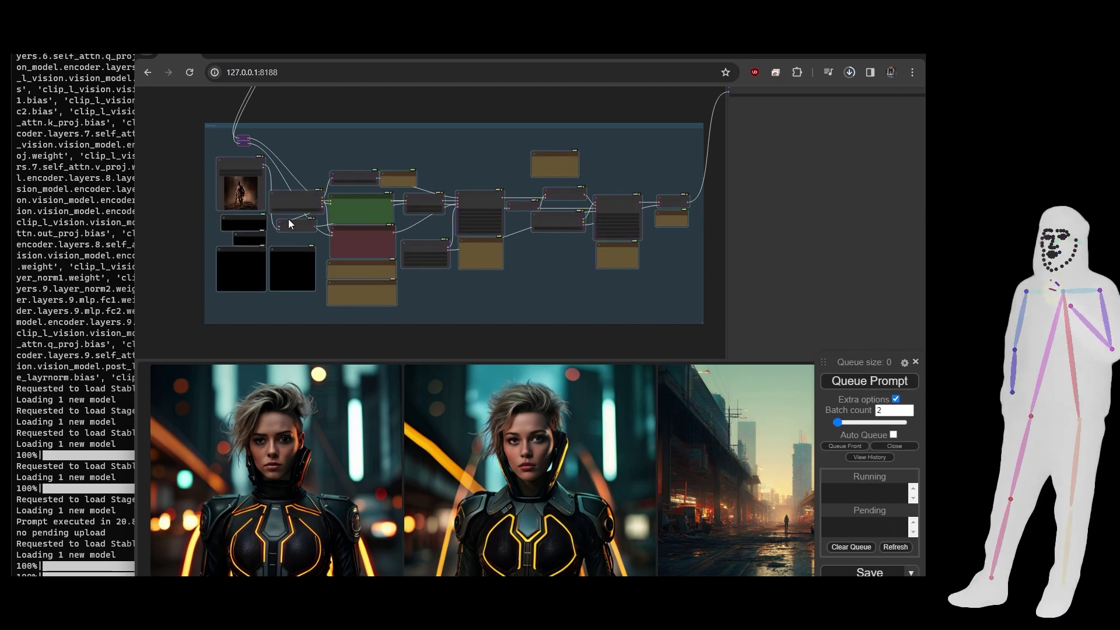
scroll(201, 206, up, 6)
scroll(405, 161, up, 3)
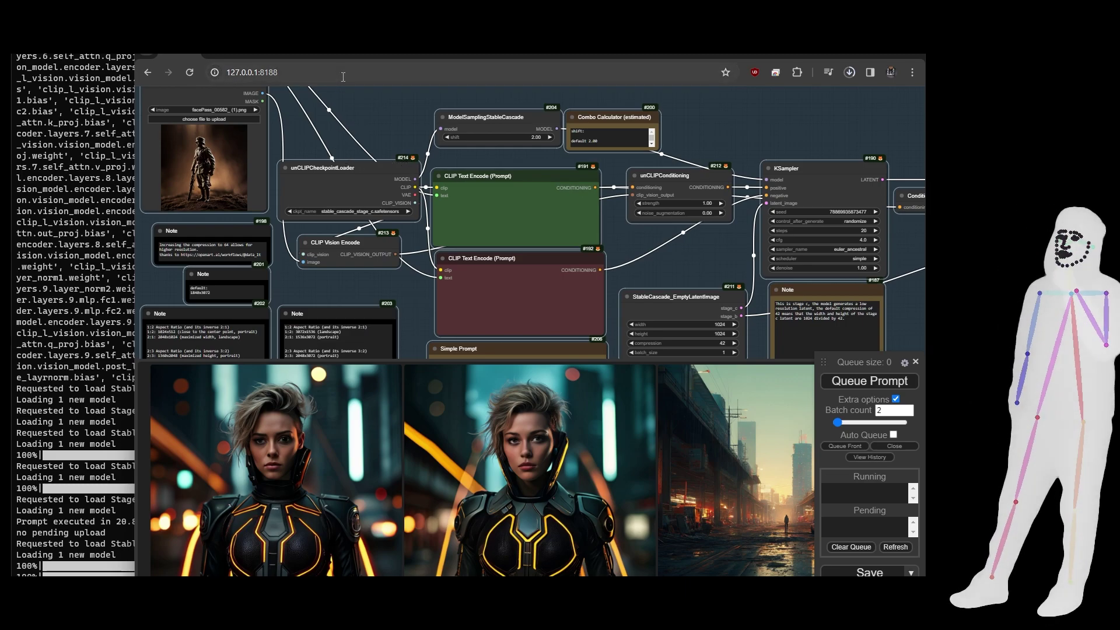
Trace the unCLIP node links and nudge the negative prompt and unCLIPConditioning nodes into place
click(315, 186)
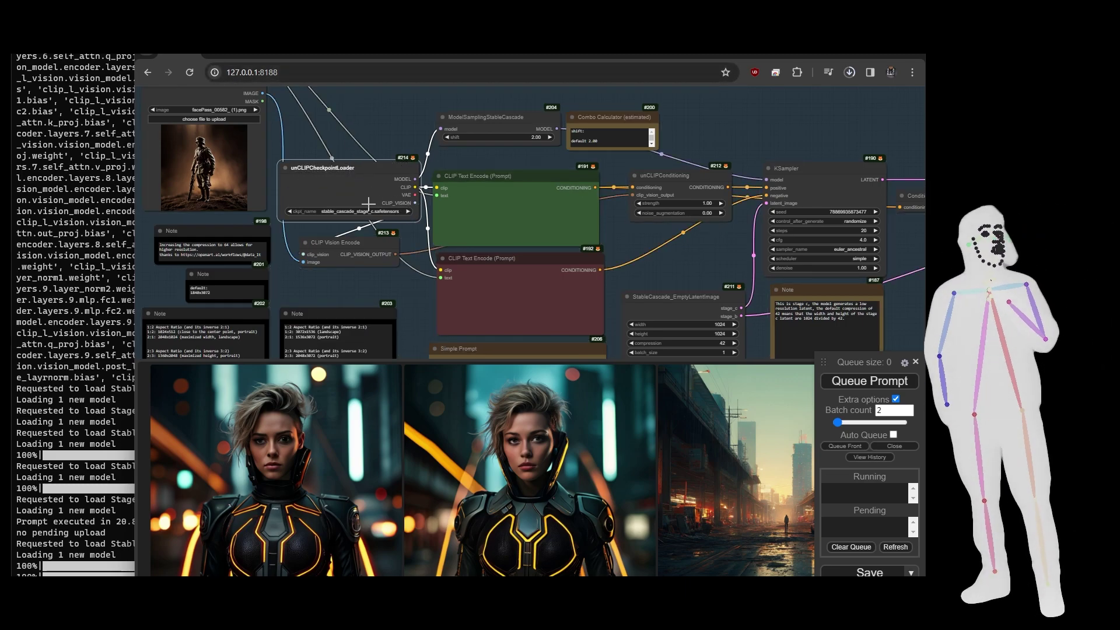
click(329, 246)
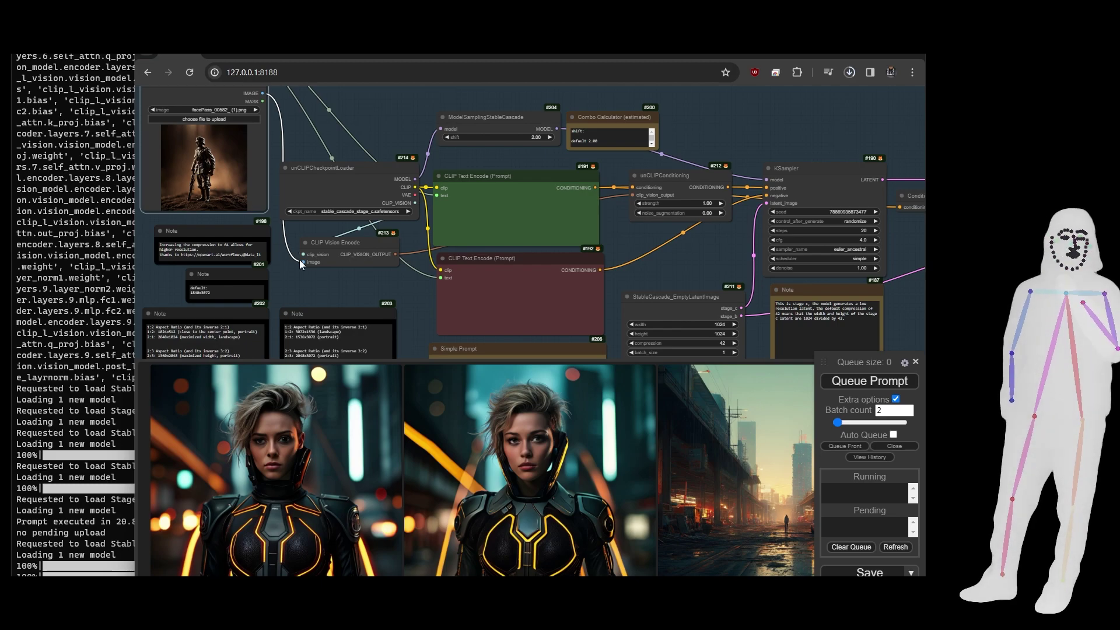
drag(406, 285, 299, 282)
click(393, 212)
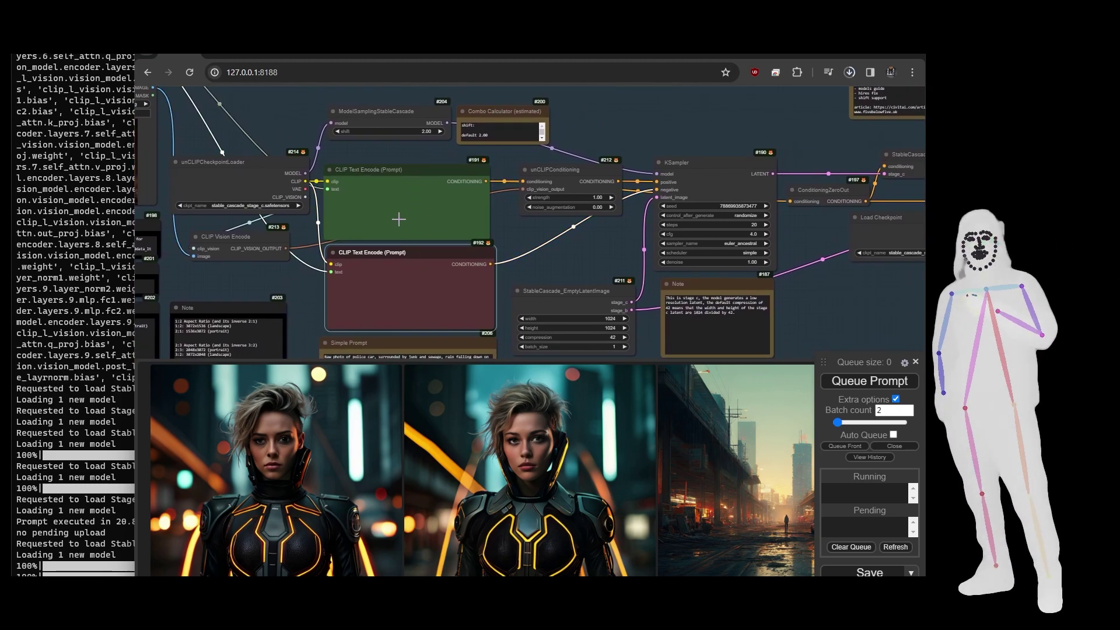
click(401, 295)
drag(401, 294, 396, 297)
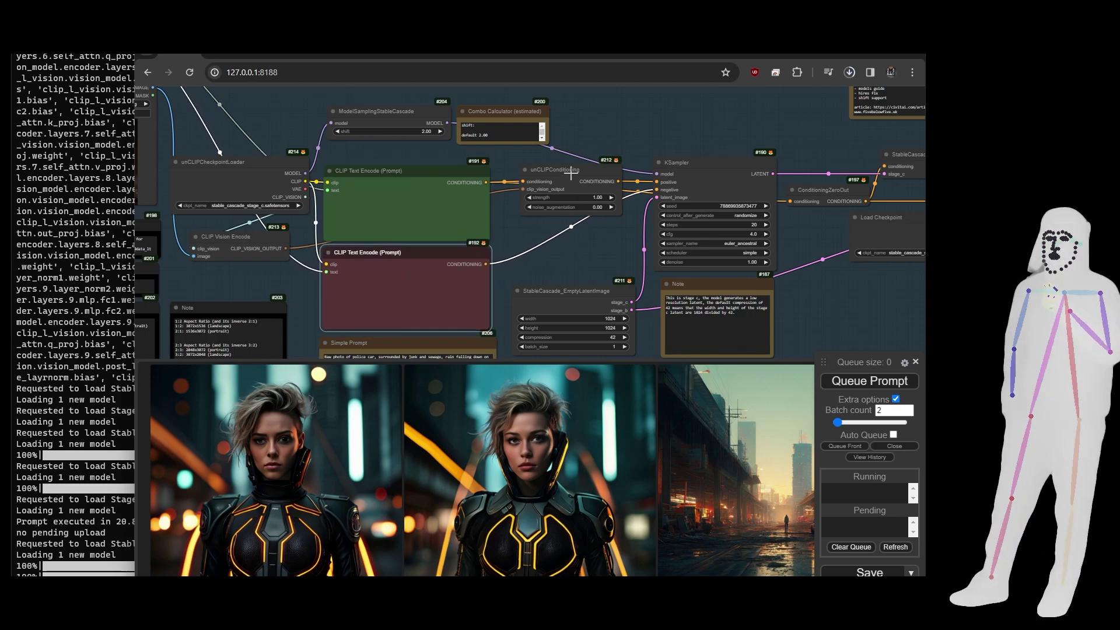
drag(571, 173, 571, 177)
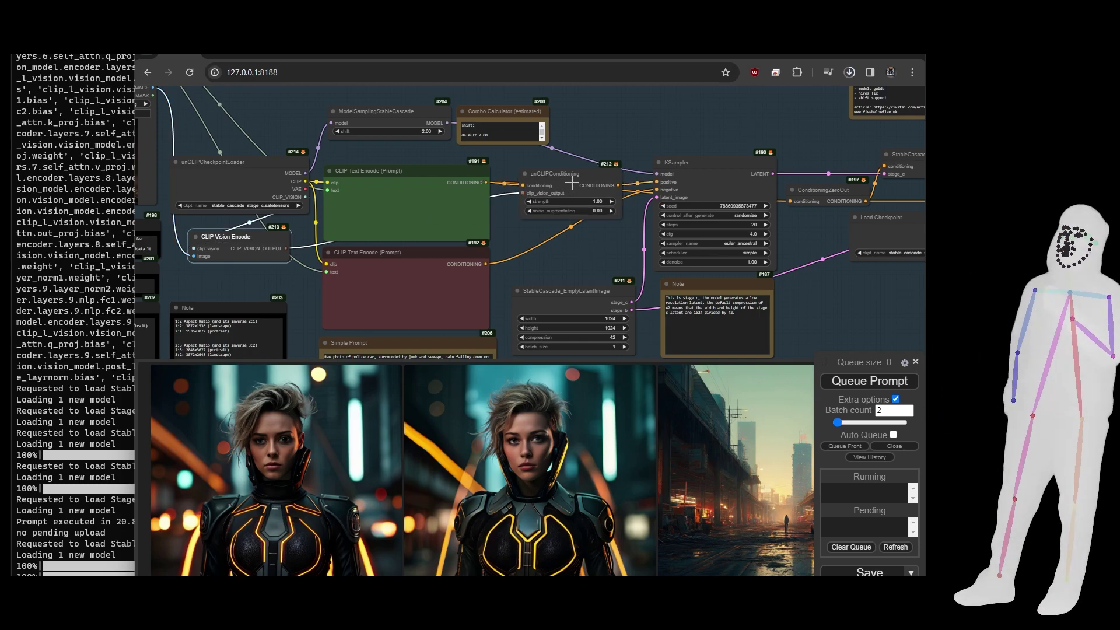
drag(571, 183, 577, 182)
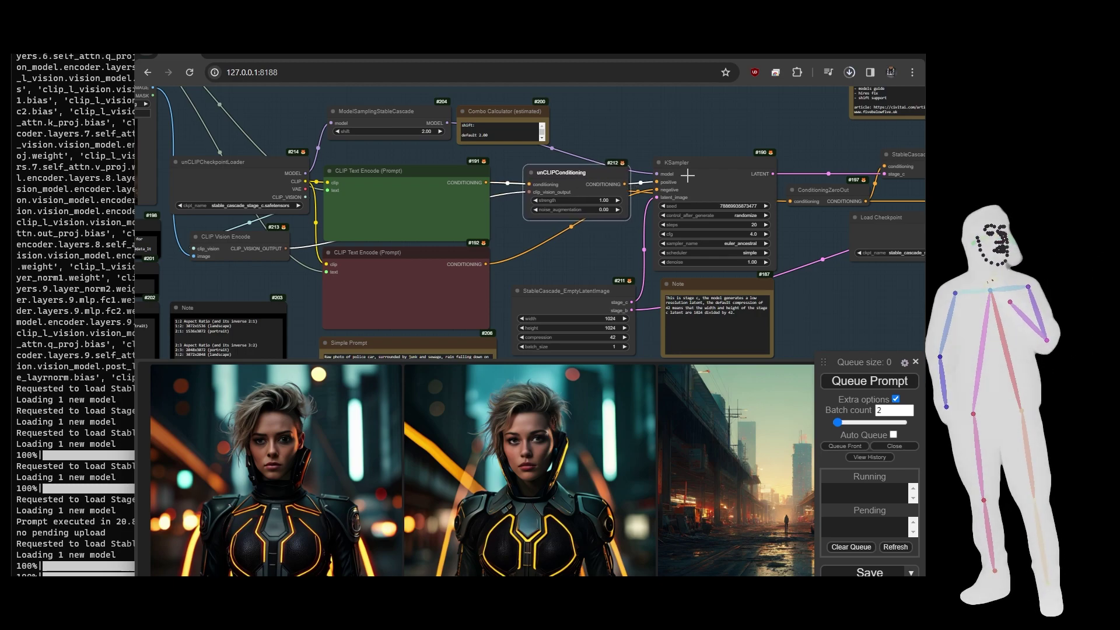
click(687, 174)
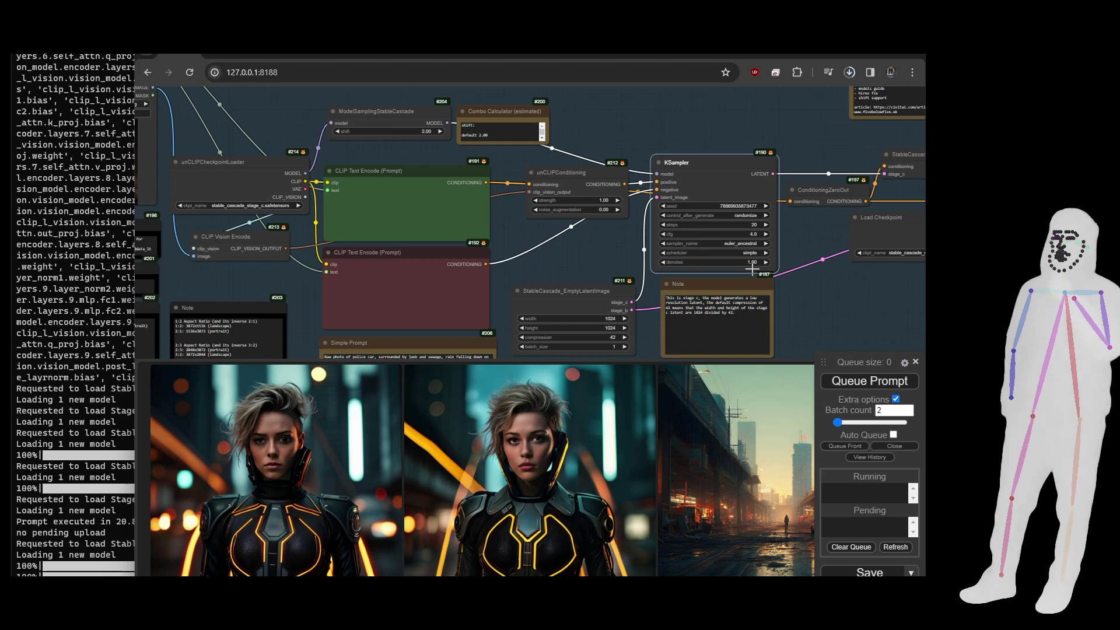
Queue the unCLIP workflow to render a lone-soldier sunset city image
click(877, 381)
scroll(551, 221, down, 3)
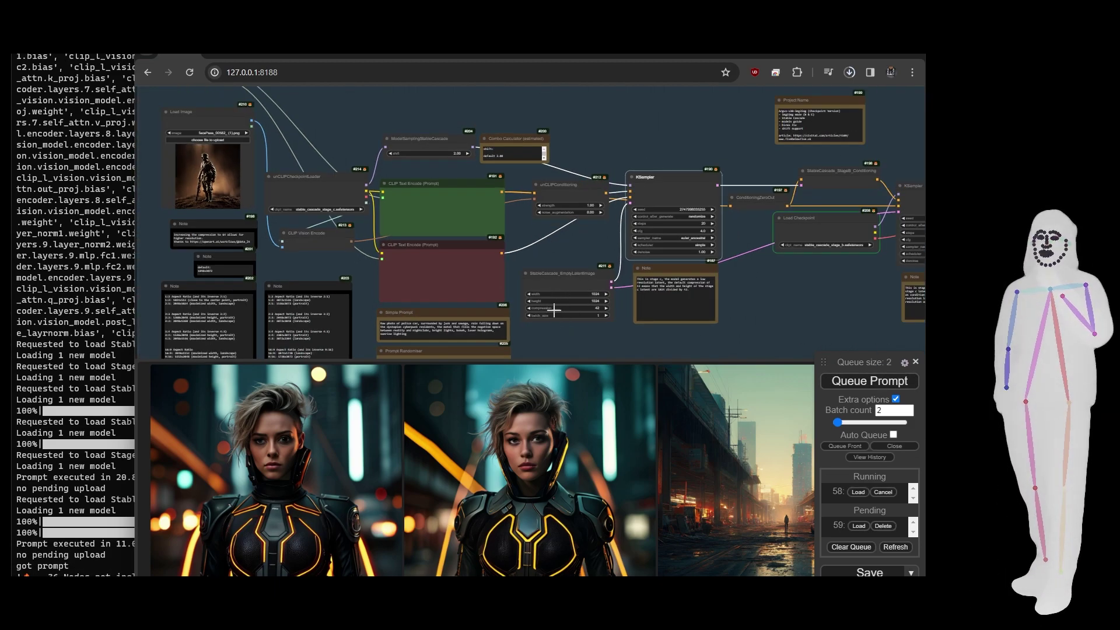
scroll(587, 345, up, 6)
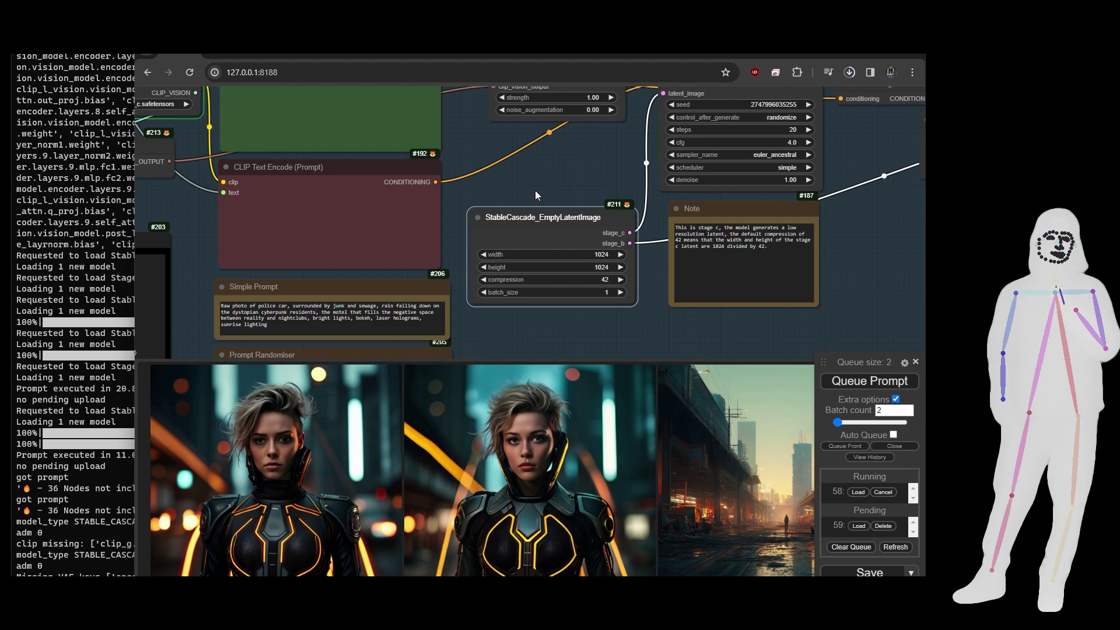
Set the StableCascade_EmptyLatentImage width and height both to 2048
click(579, 254)
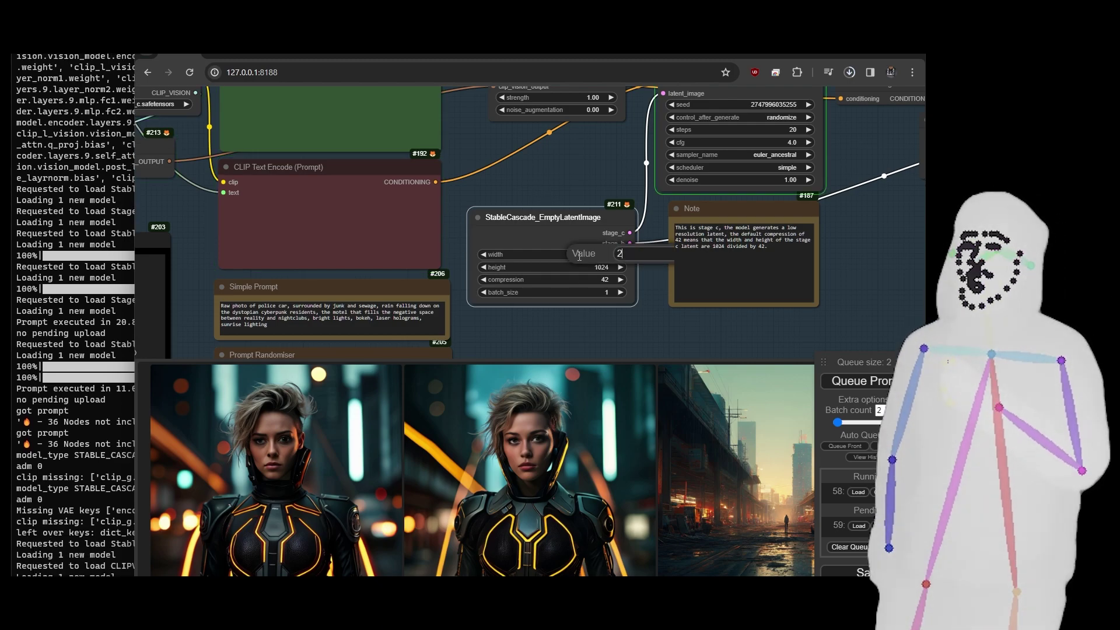
key(Return)
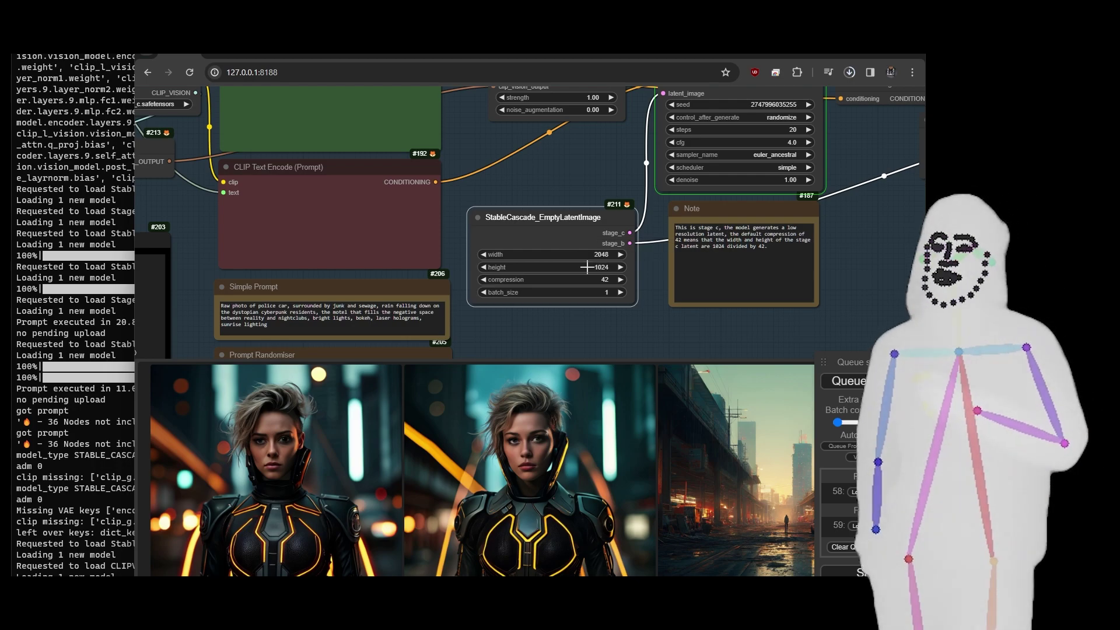
click(594, 266)
text(2)
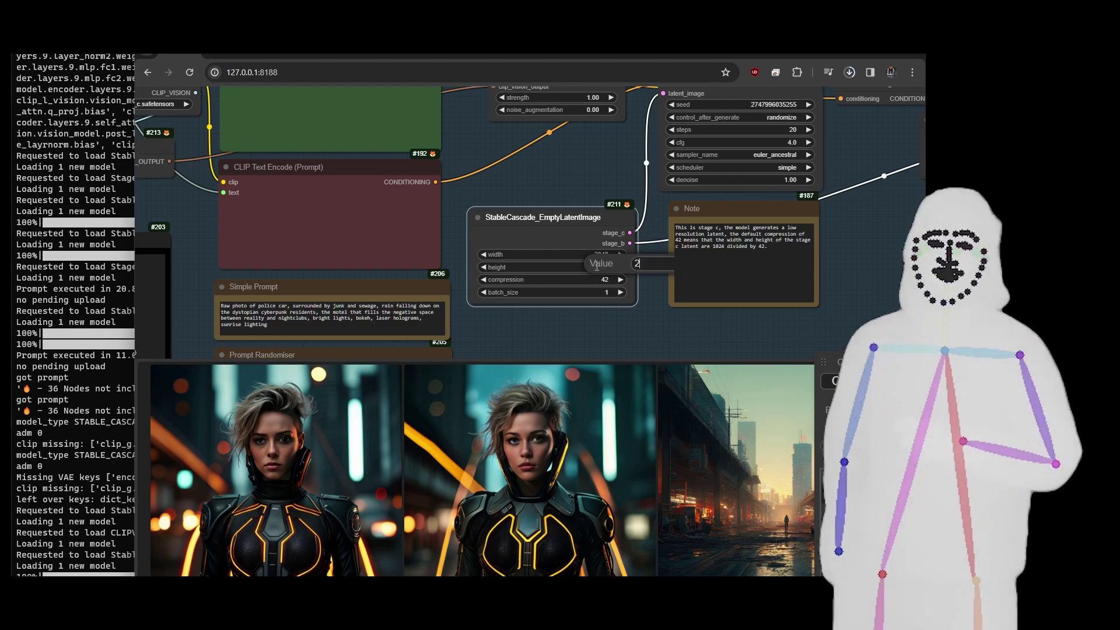
text(048)
key(Return)
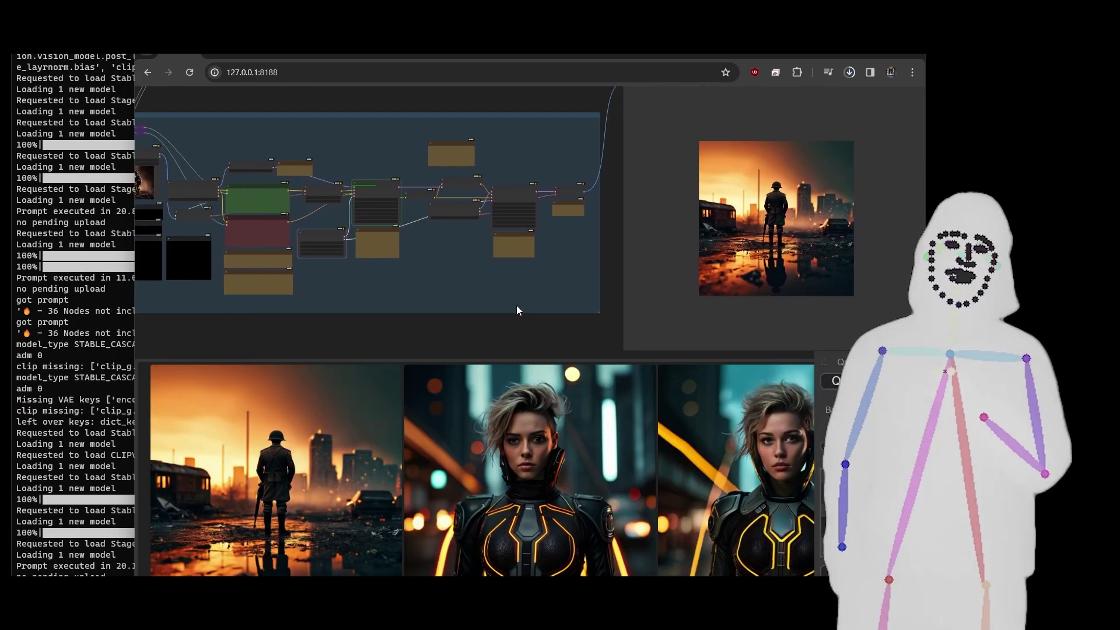
Queue another batch of two generations
scroll(520, 291, right, 5)
scroll(669, 214, up, 3)
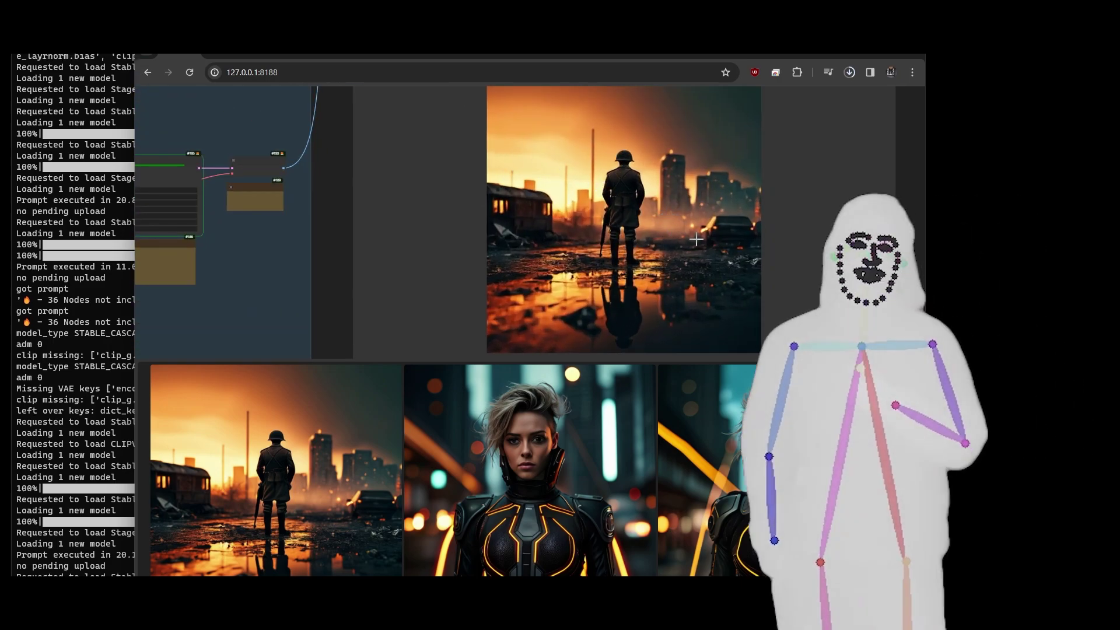
scroll(702, 239, down, 8)
scroll(306, 288, left, 2)
scroll(238, 210, up, 5)
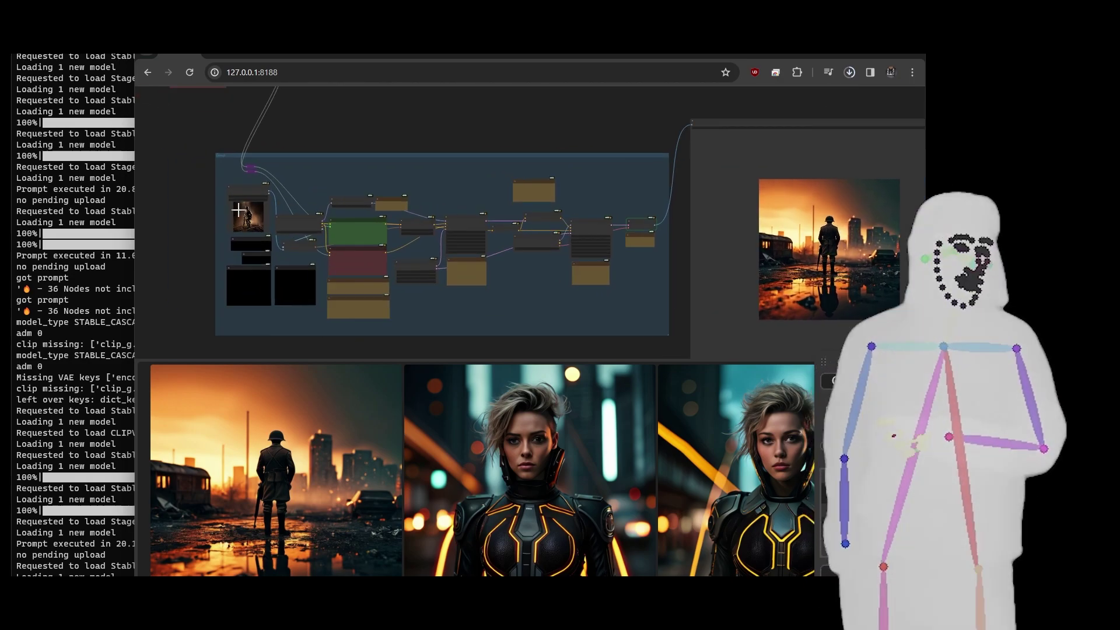
scroll(238, 210, down, 4)
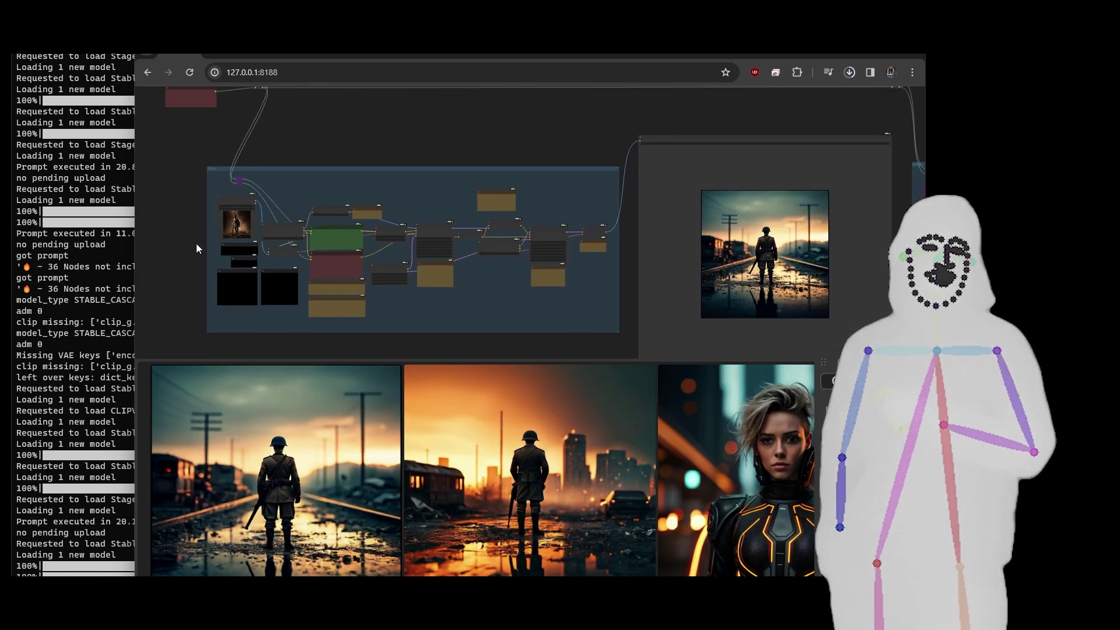
scroll(196, 248, down, 3)
click(864, 382)
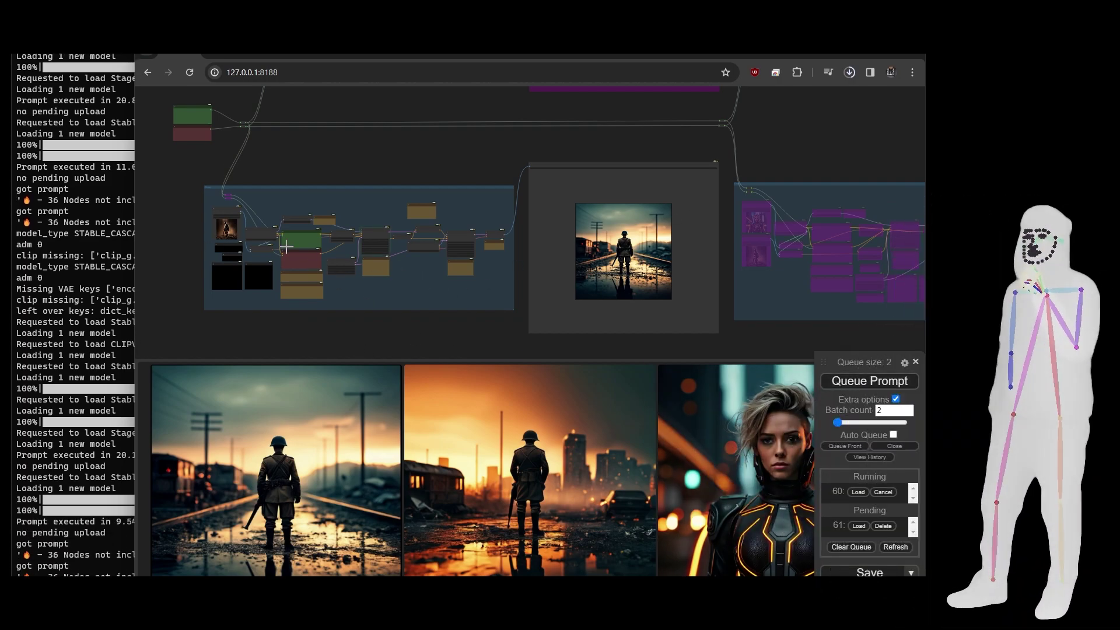
Bypass the lone-soldier unCLIP group nodes with Ctrl+B
drag(198, 153, 331, 327)
key(ctrl+b)
drag(299, 144, 817, 337)
Un-bypass the remix group and its preview with Ctrl+B, then nudge the second CLIP Vision Encode and Load Image nodes down
key(ctrl+b)
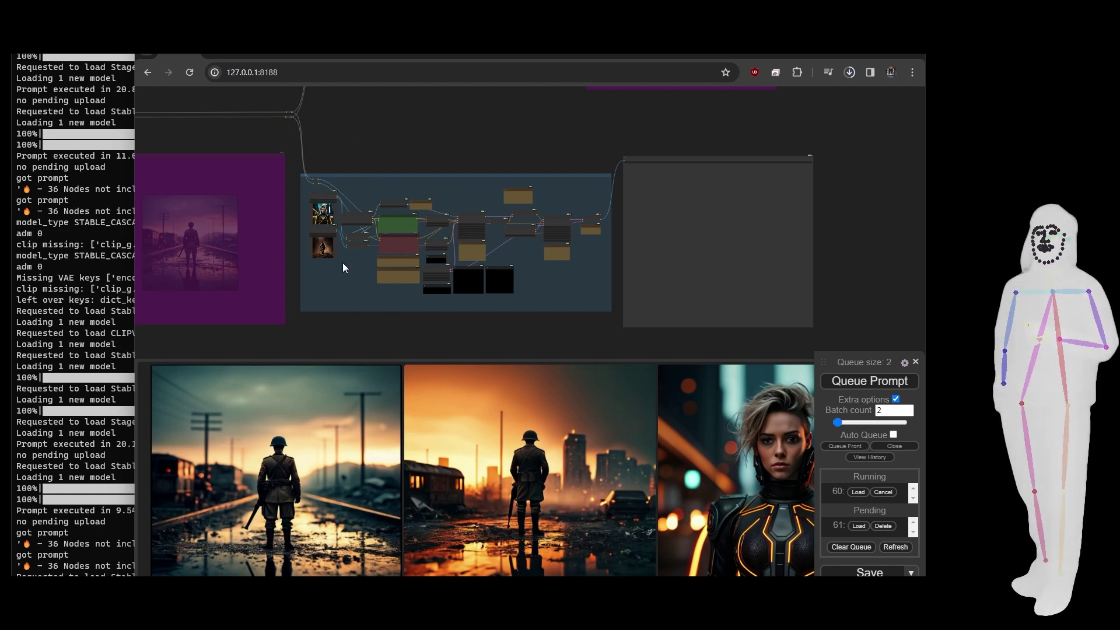
scroll(342, 262, up, 5)
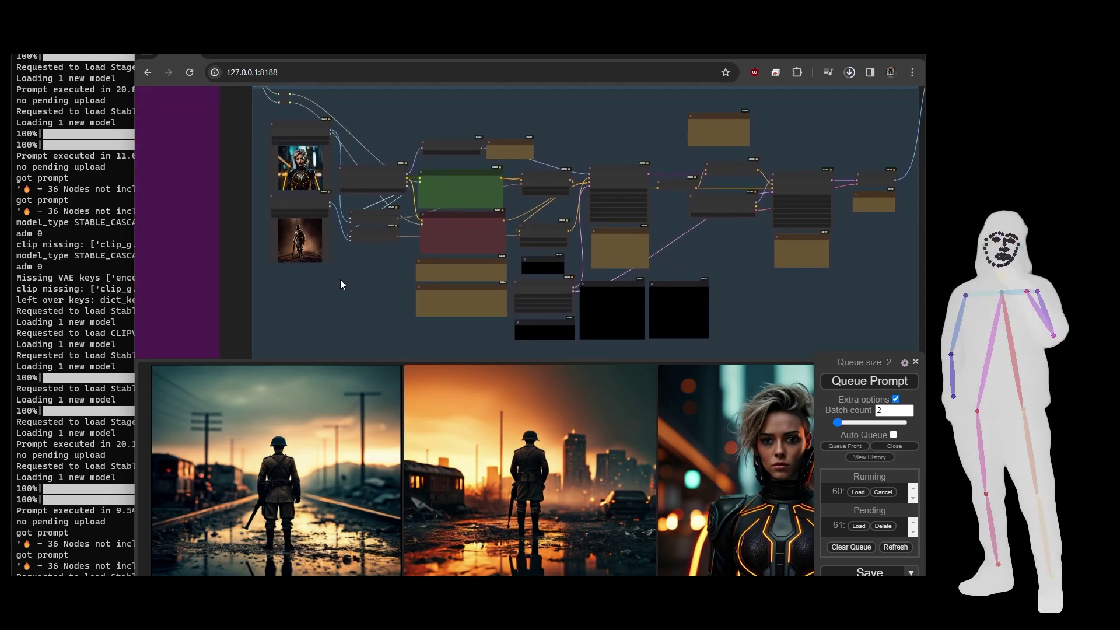
scroll(300, 187, up, 5)
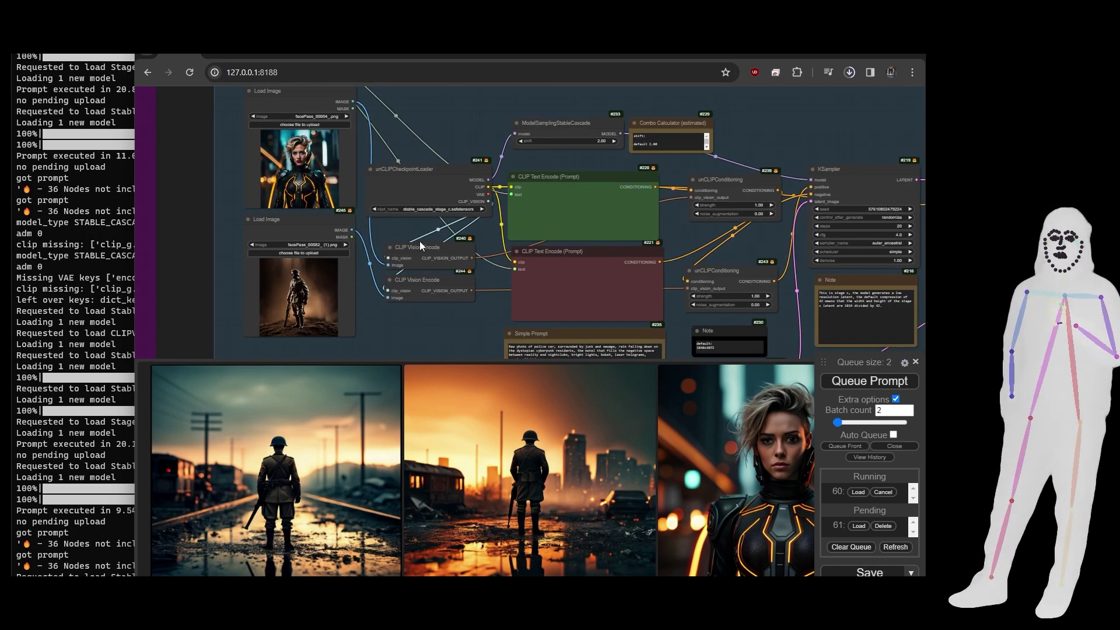
mouse_move(424, 274)
mouse_down()
mouse_move(418, 284)
mouse_move(421, 275)
mouse_up()
drag(300, 222, 301, 227)
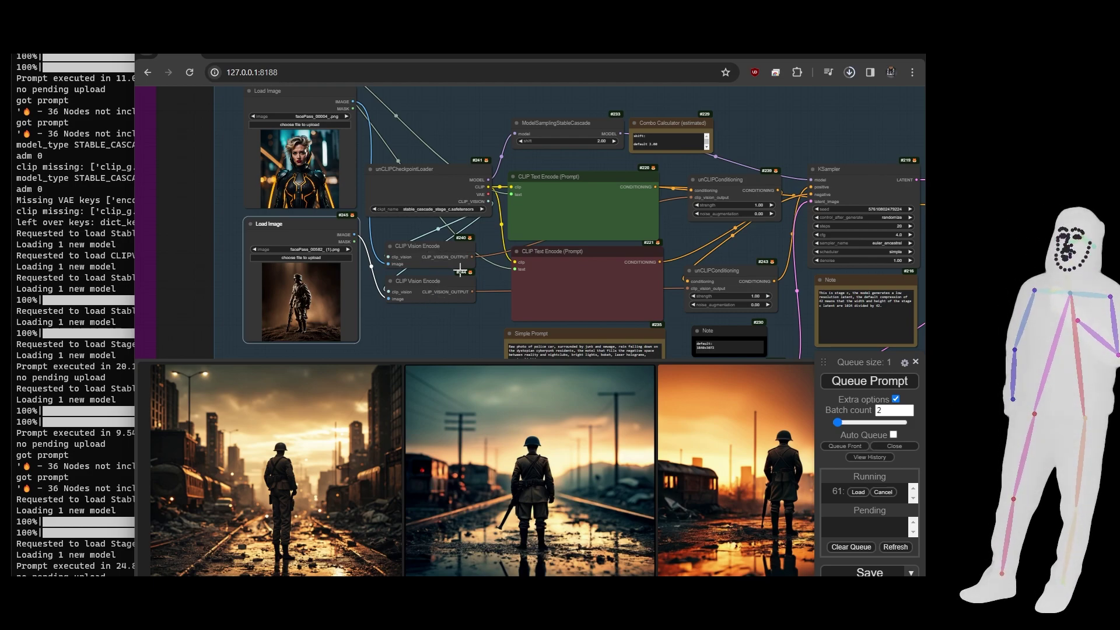
Reposition the first unCLIPConditioning node and reframe the whole workflow in view
click(737, 185)
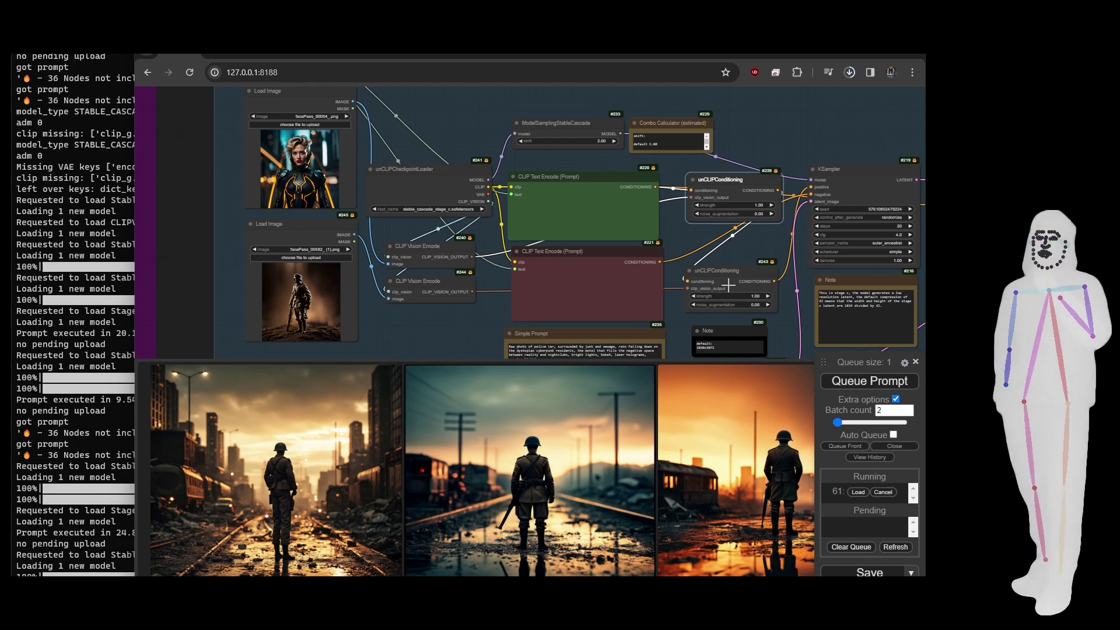
drag(737, 187, 734, 192)
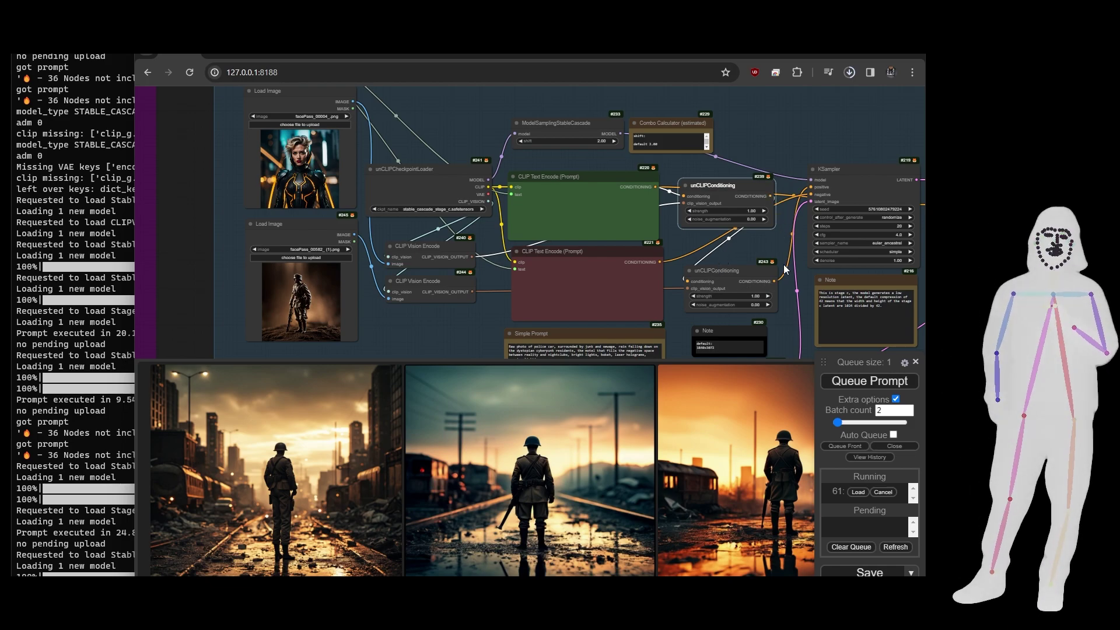
drag(733, 191, 741, 176)
drag(787, 327, 267, 303)
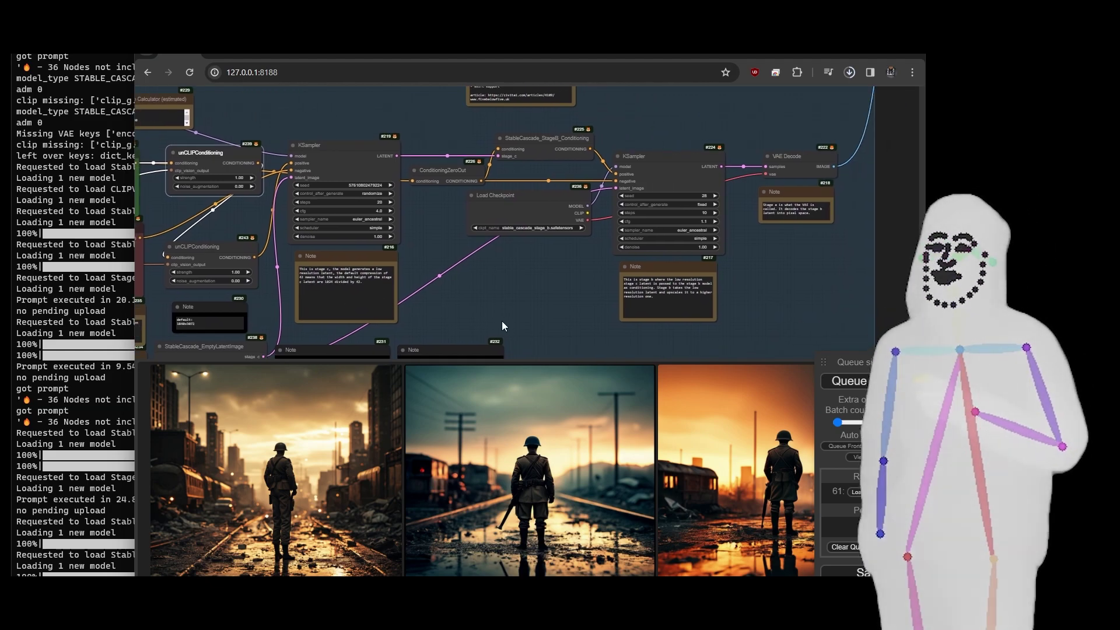
scroll(511, 314, down, 10)
drag(505, 204, 480, 107)
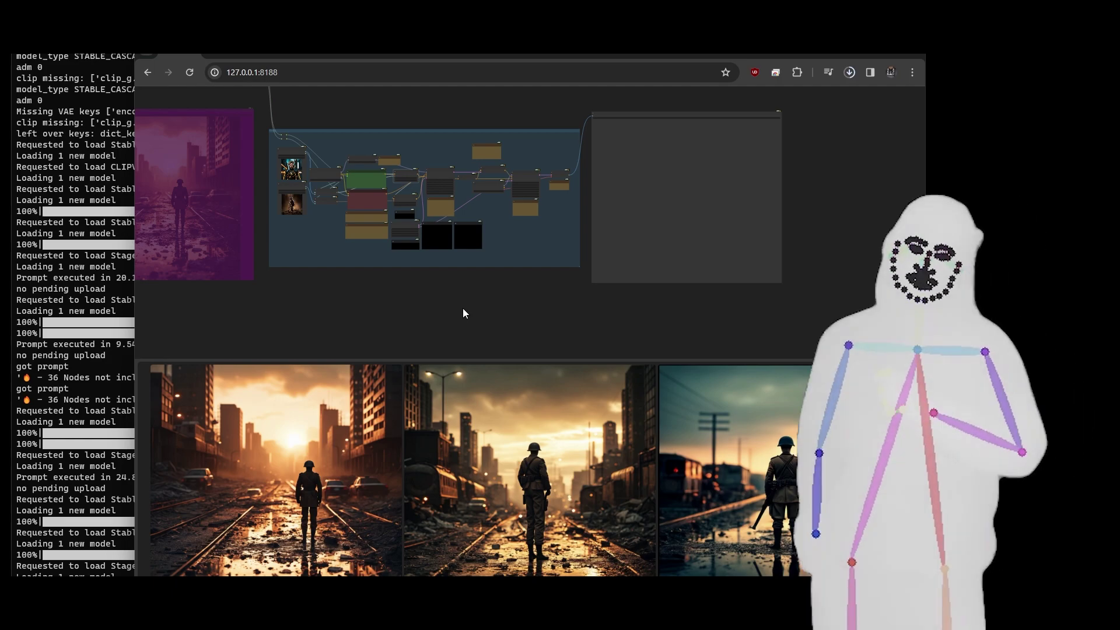
Queue the remix workflow with batch count 2
scroll(463, 308, down, 3)
drag(463, 308, 482, 333)
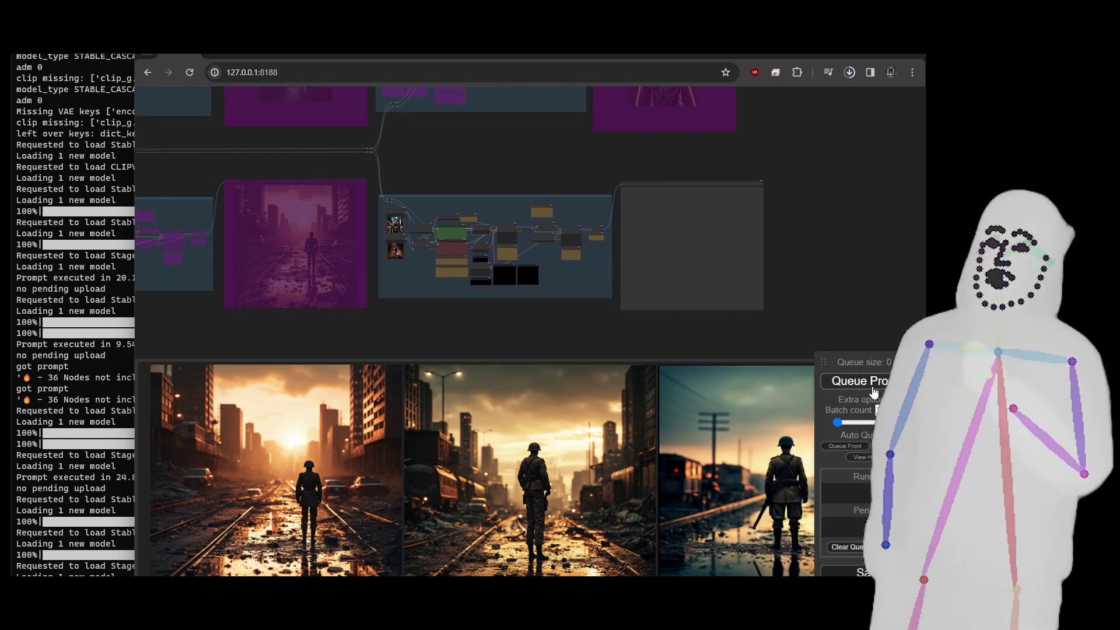
click(876, 389)
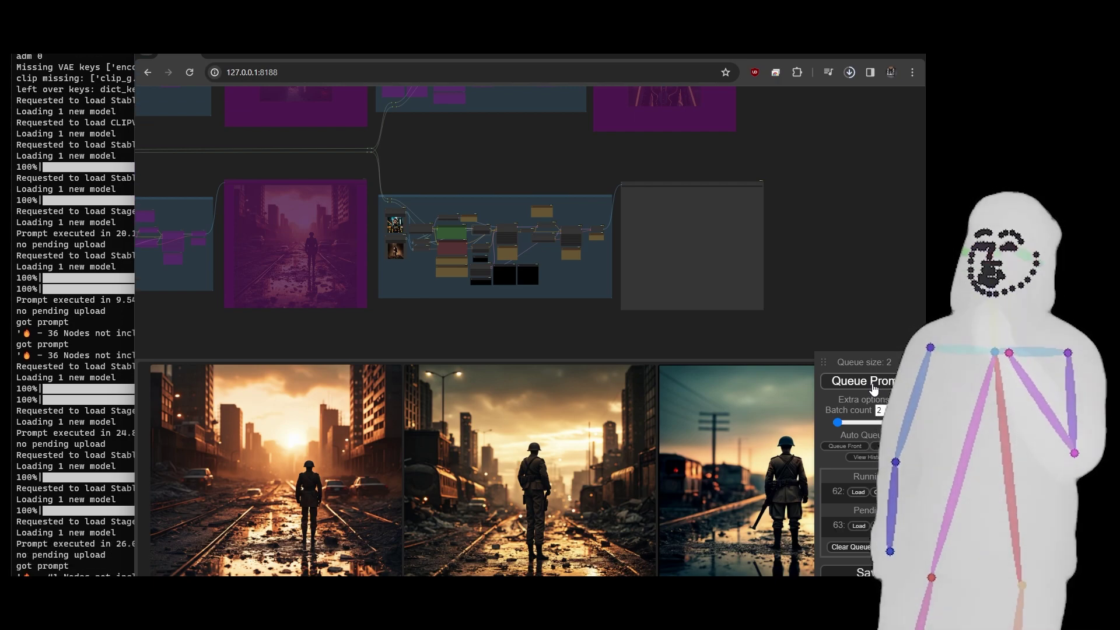
Review the new remix images of the cyberpunk woman on rail tracks in the sunset city
scroll(373, 233, up, 2)
scroll(397, 233, up, 15)
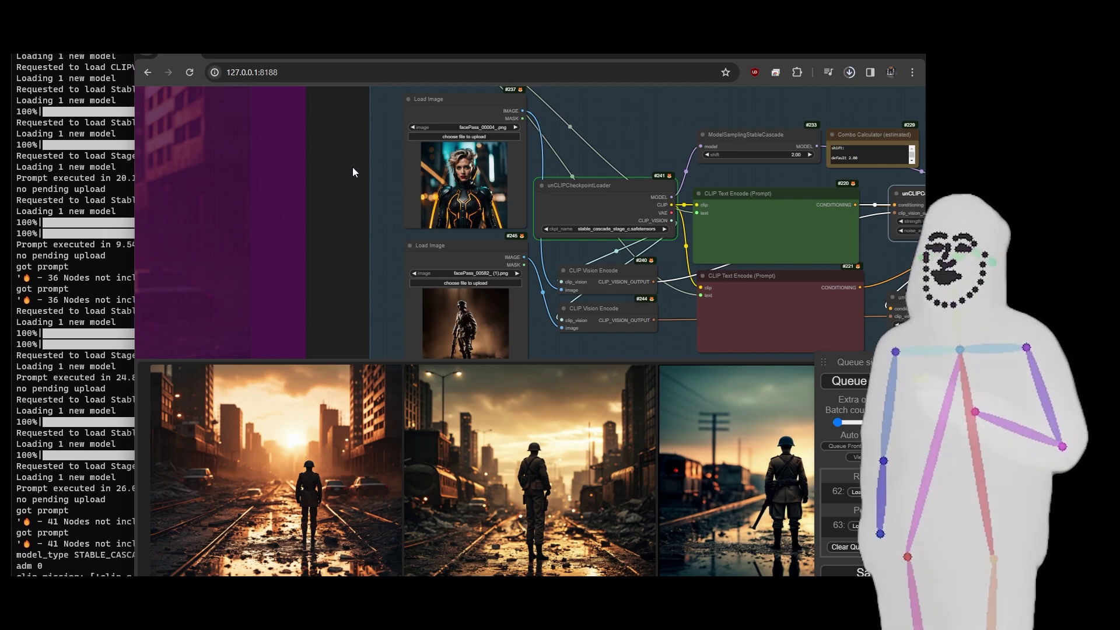
scroll(359, 177, down, 10)
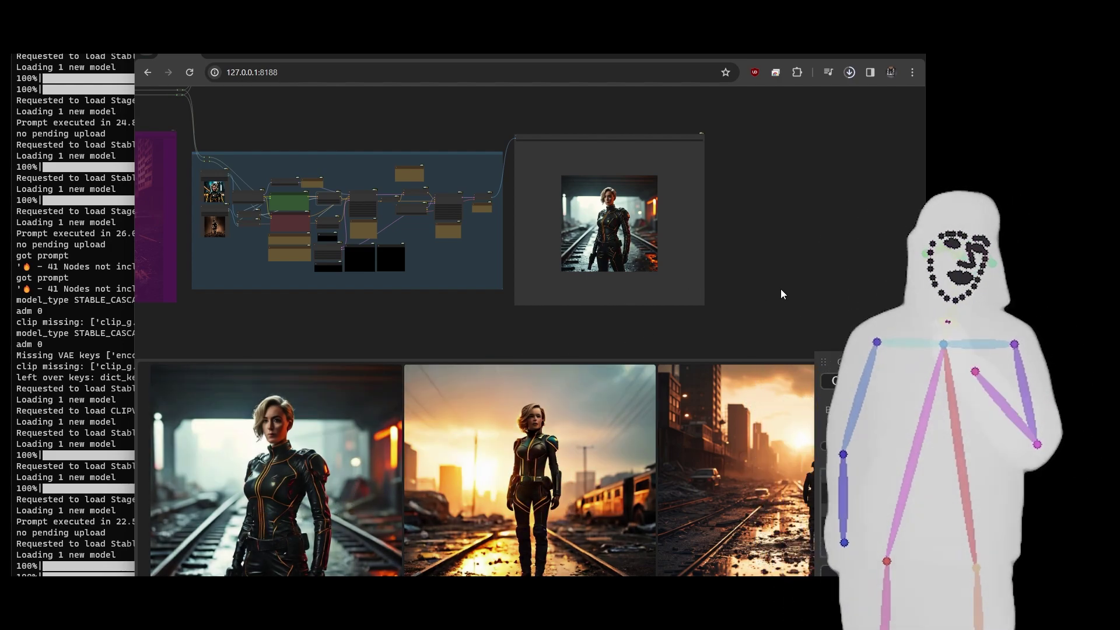
scroll(797, 291, down, 5)
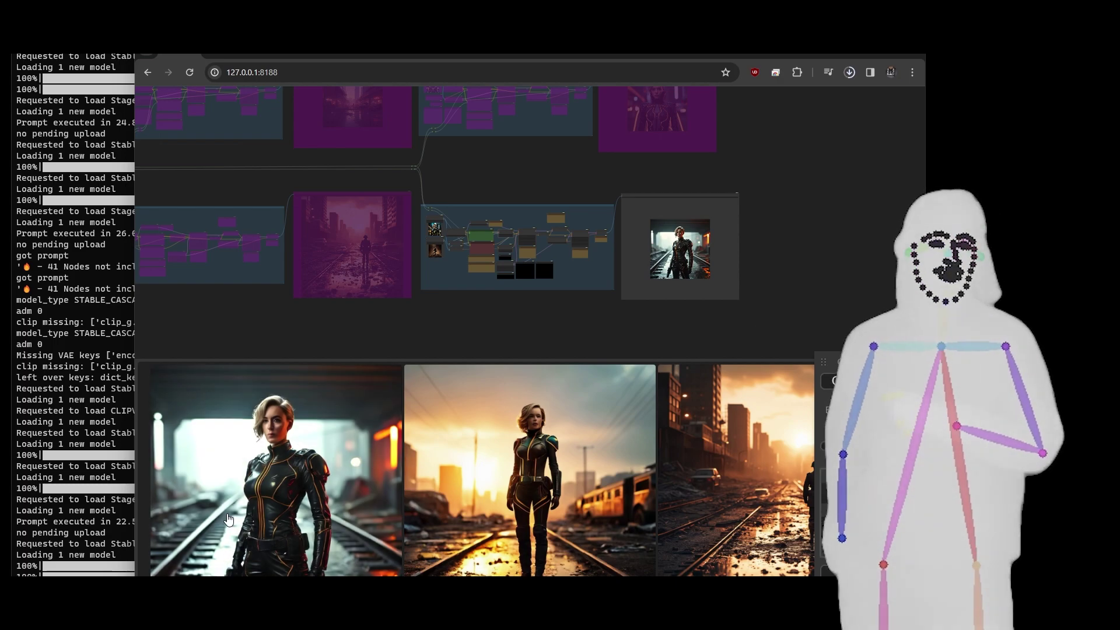
scroll(497, 253, up, 5)
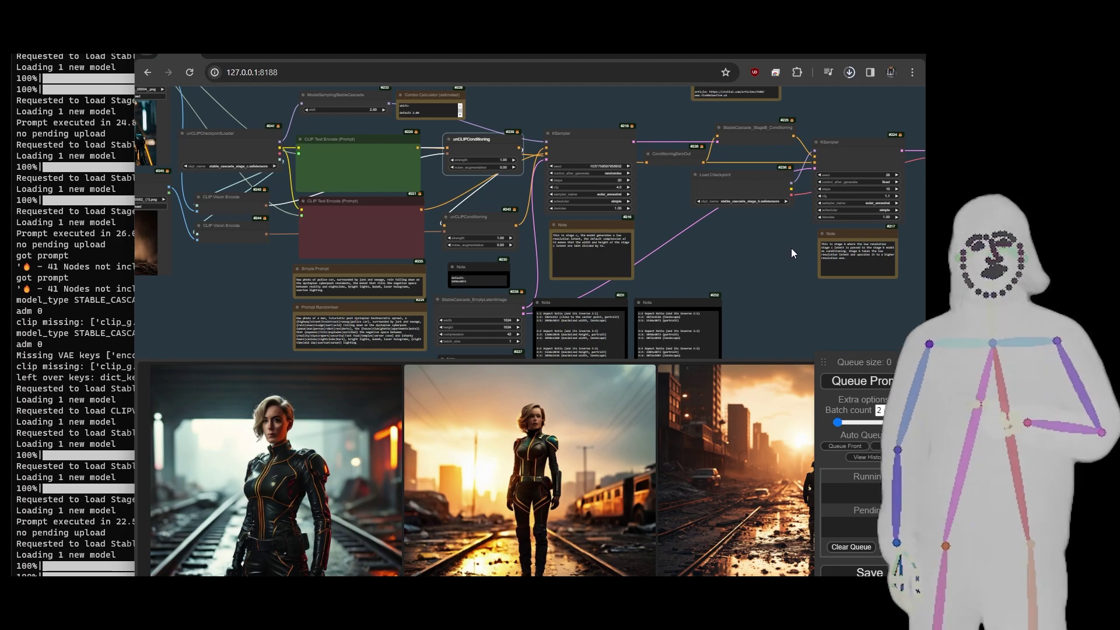
scroll(790, 250, down, 1)
scroll(791, 253, down, 2)
scroll(339, 186, up, 3)
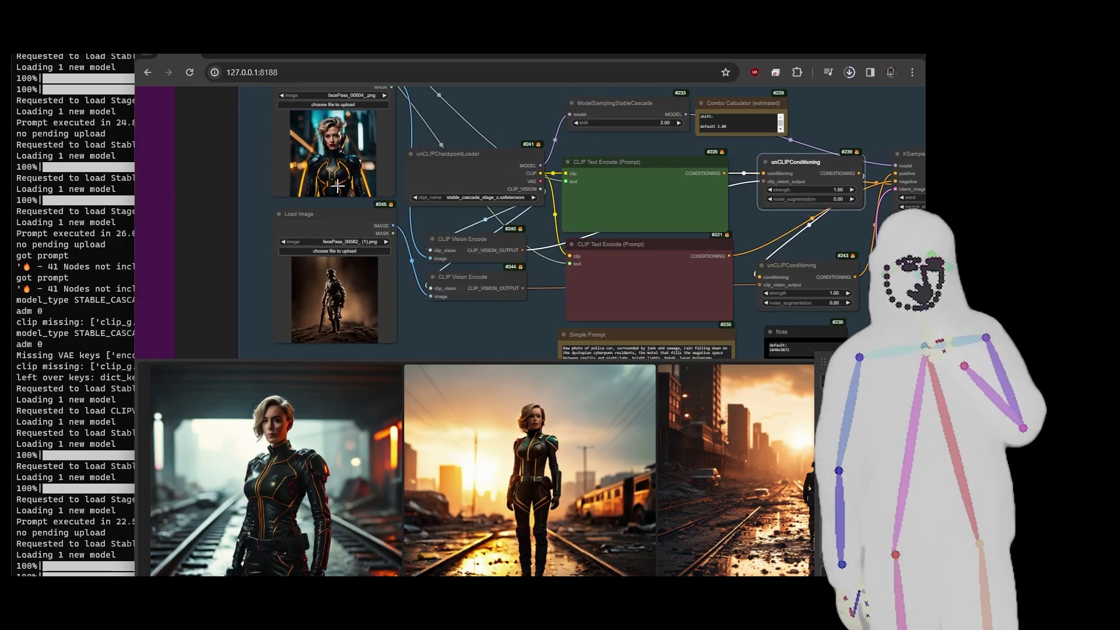
scroll(338, 186, down, 4)
scroll(338, 186, down, 2)
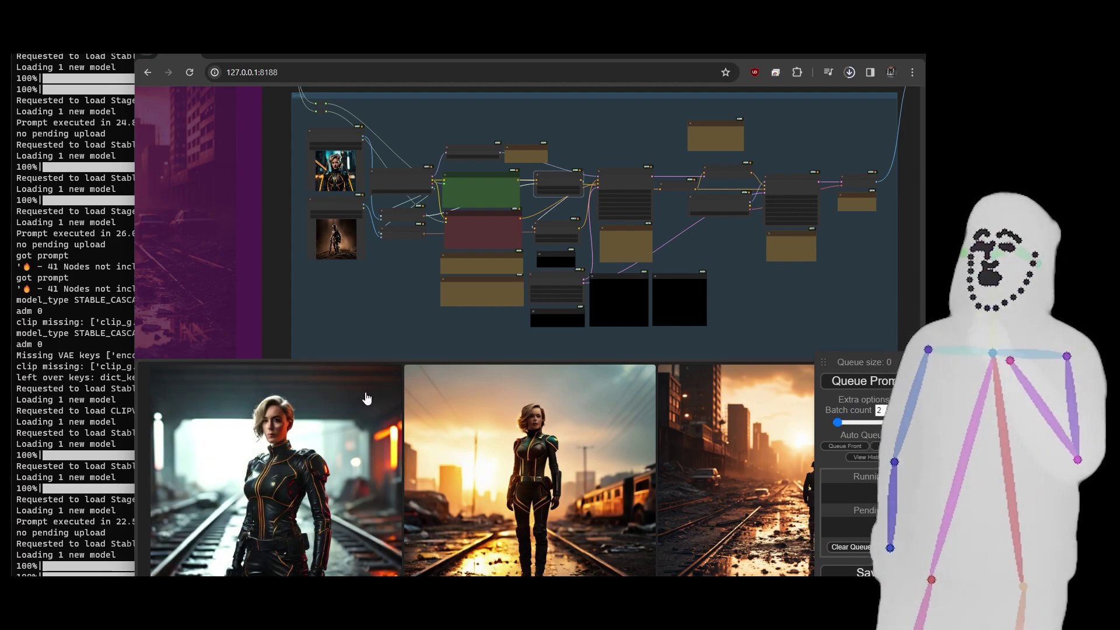
Re-enable the bypassed upper woman-portrait group and its preview
scroll(305, 293, up, 3)
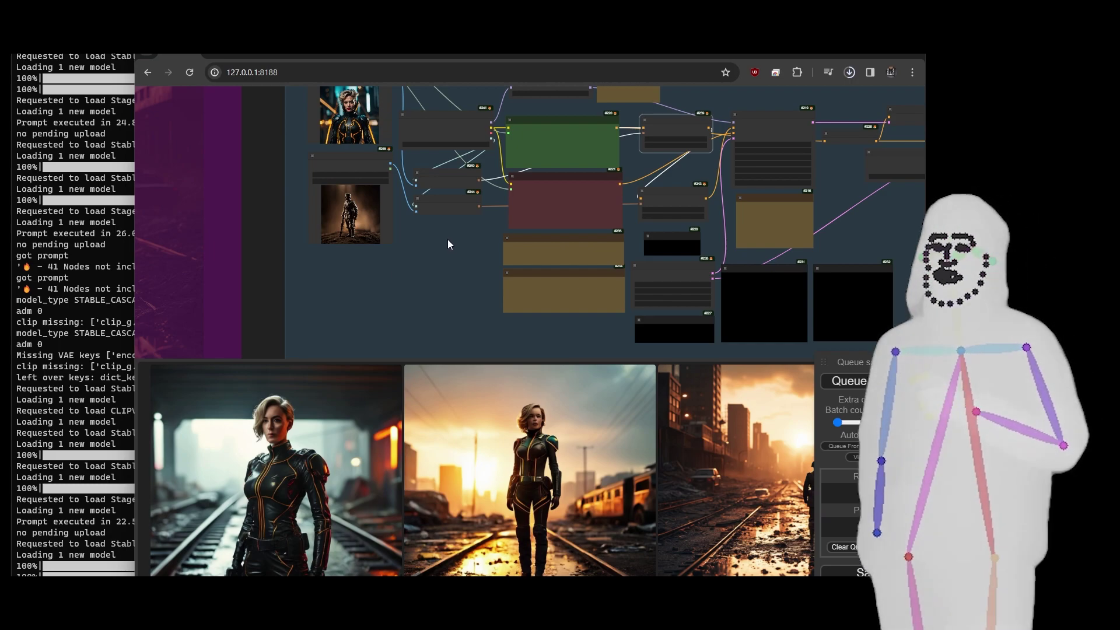
drag(447, 239, 442, 299)
scroll(442, 279, down, 6)
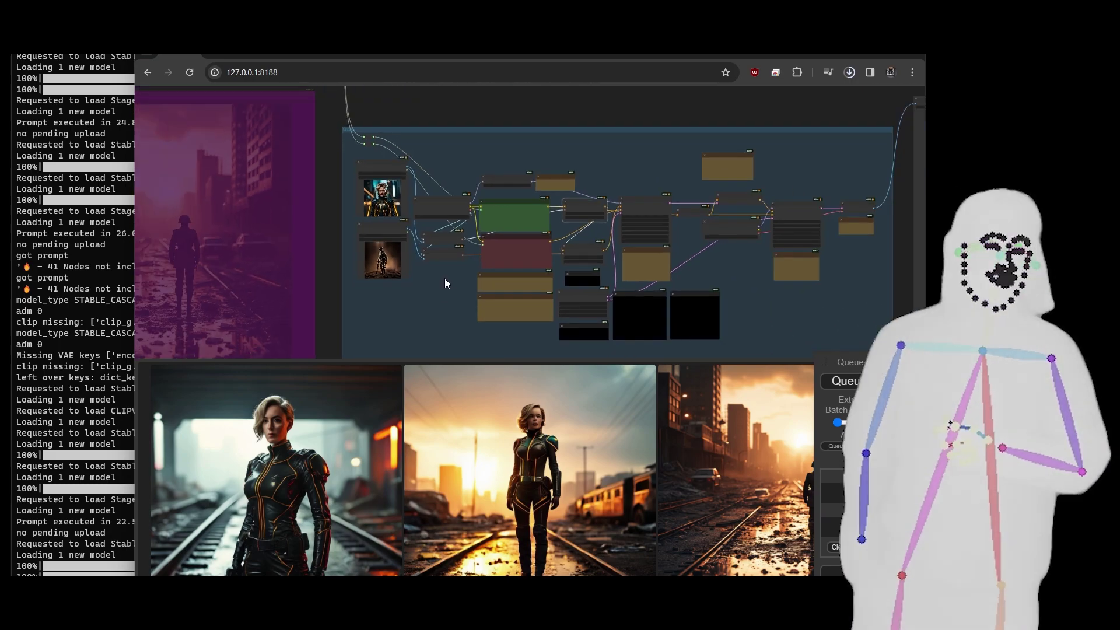
drag(470, 122, 702, 163)
scroll(797, 135, down, 6)
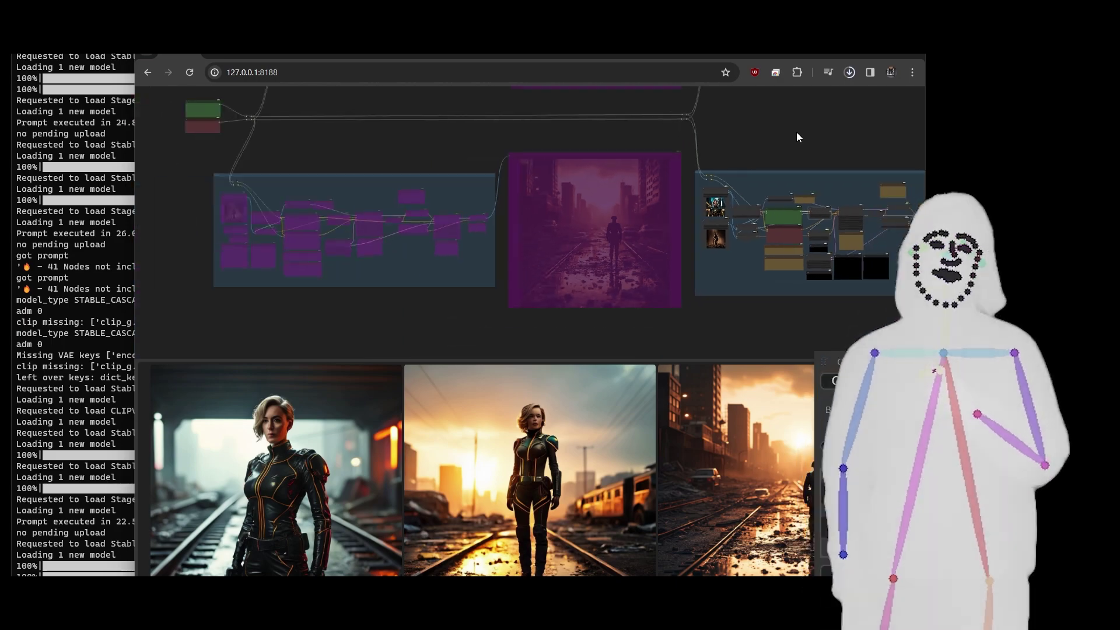
drag(516, 156, 228, 221)
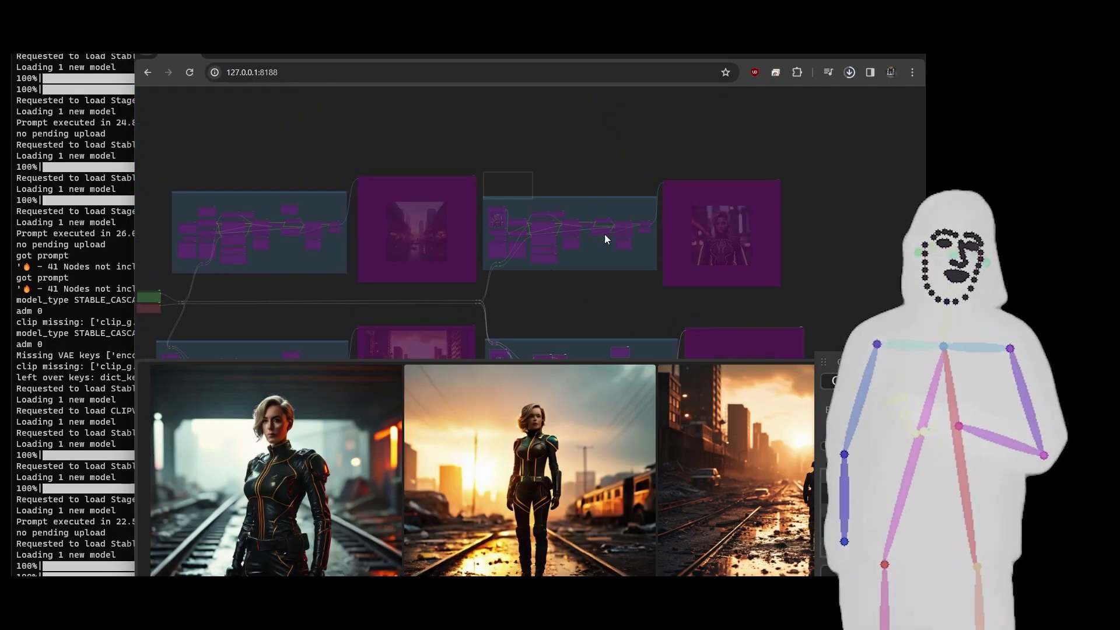
click(824, 295)
Move the preview node further right and widen the remix group's frame
scroll(519, 244, up, 5)
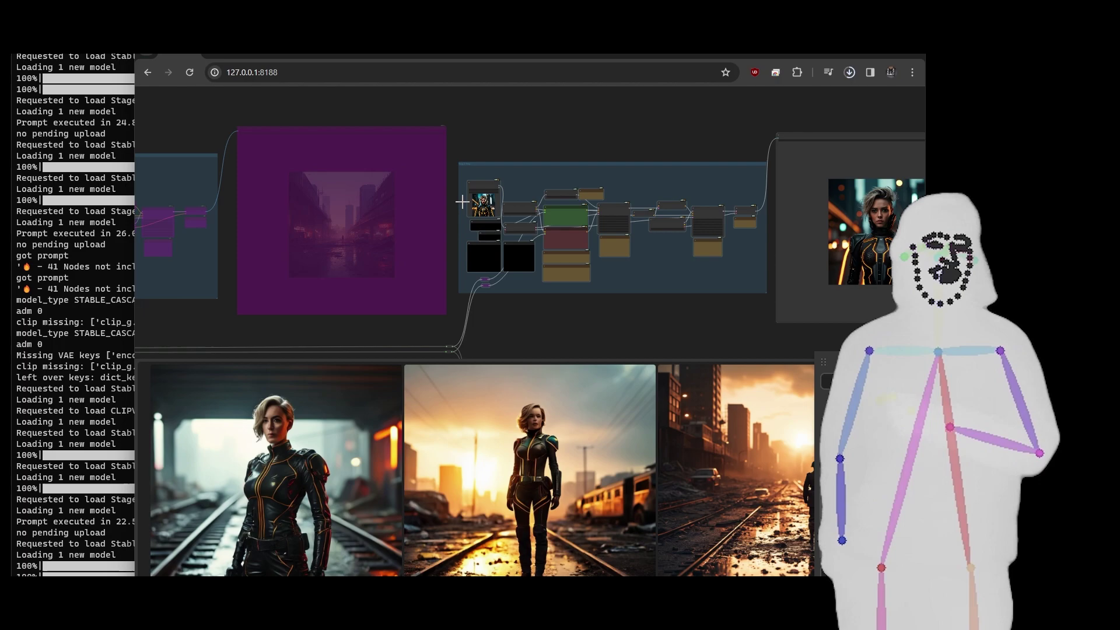
scroll(462, 201, up, 2)
scroll(678, 304, down, 3)
drag(678, 304, 454, 276)
drag(640, 118, 730, 113)
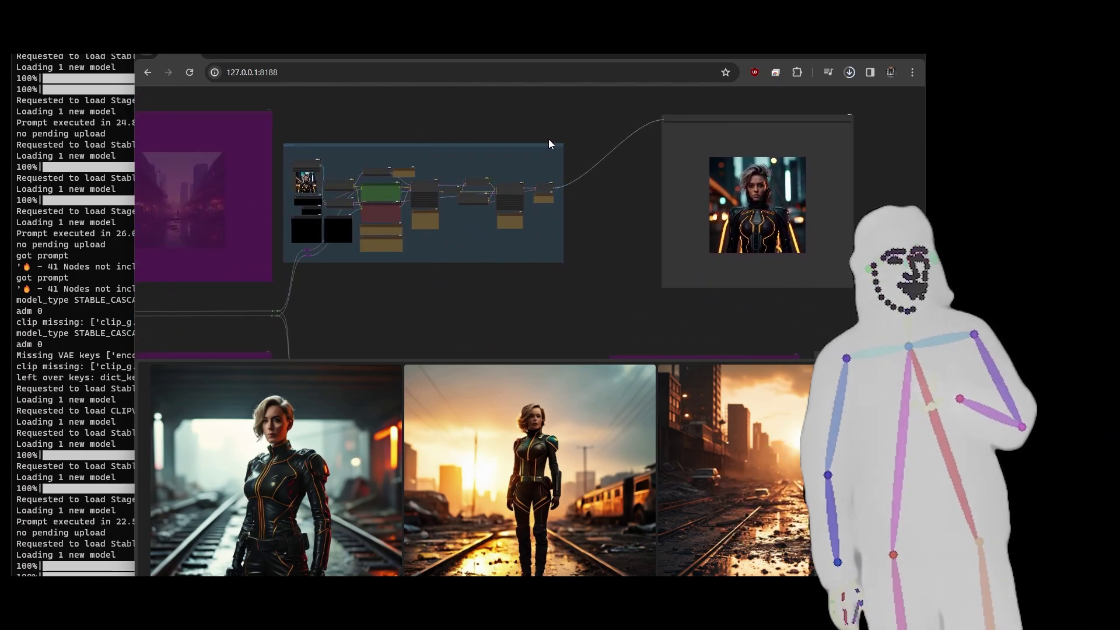
mouse_move(463, 145)
mouse_down()
mouse_move(519, 145)
mouse_move(468, 146)
mouse_up()
drag(567, 261, 311, 165)
scroll(354, 180, up, 10)
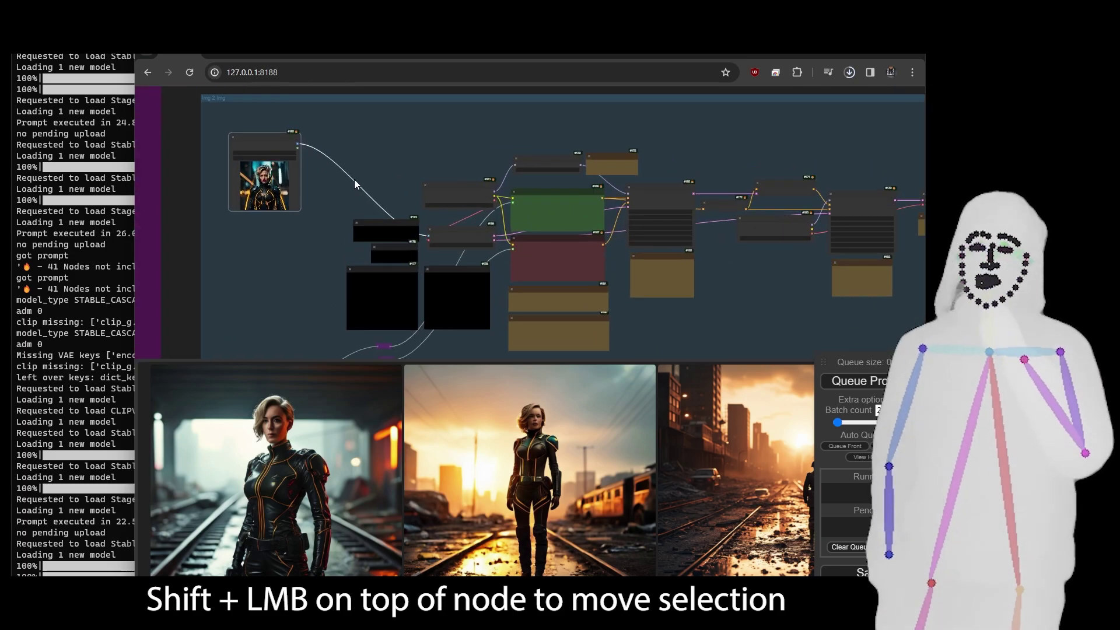
scroll(332, 192, up, 3)
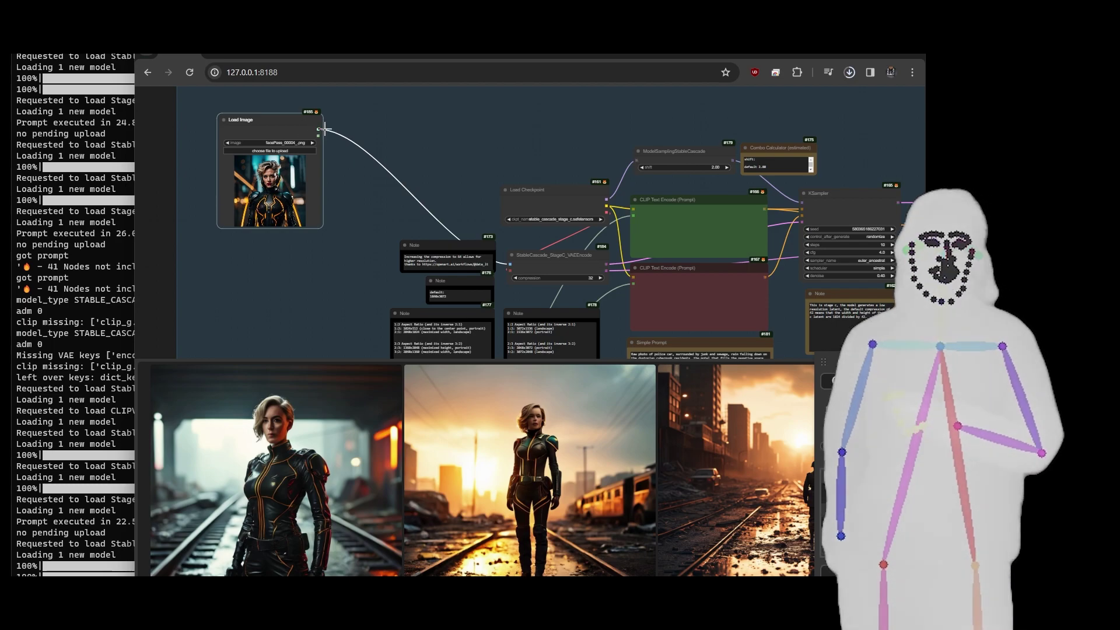
Add an Image scale to side node from the loaded image's output by searching 'scale'
drag(324, 128, 376, 134)
click(392, 146)
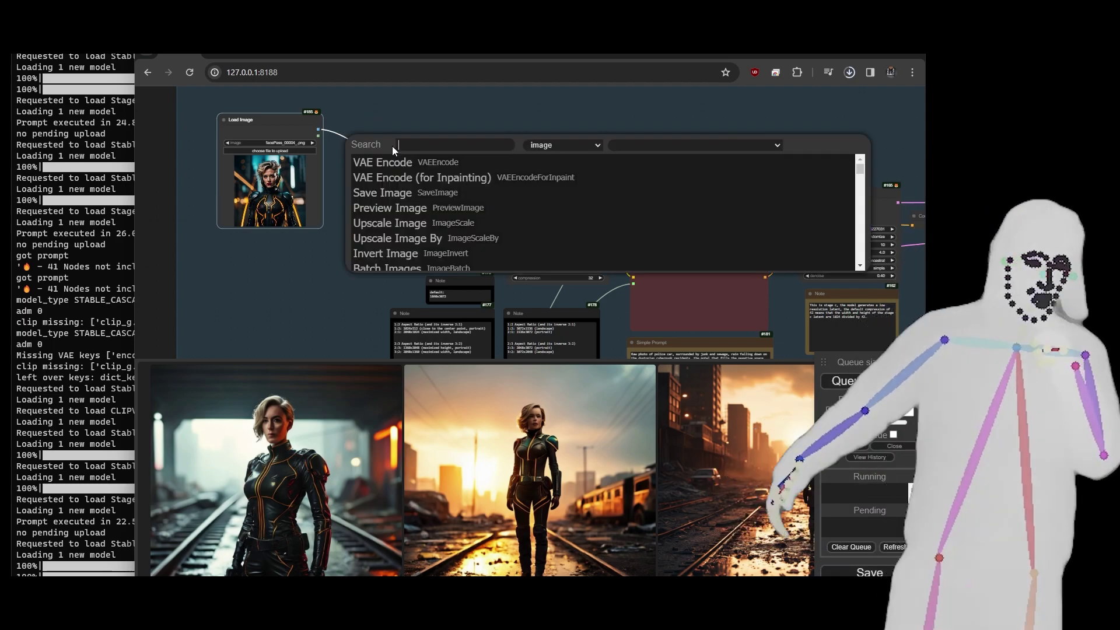
text(scal)
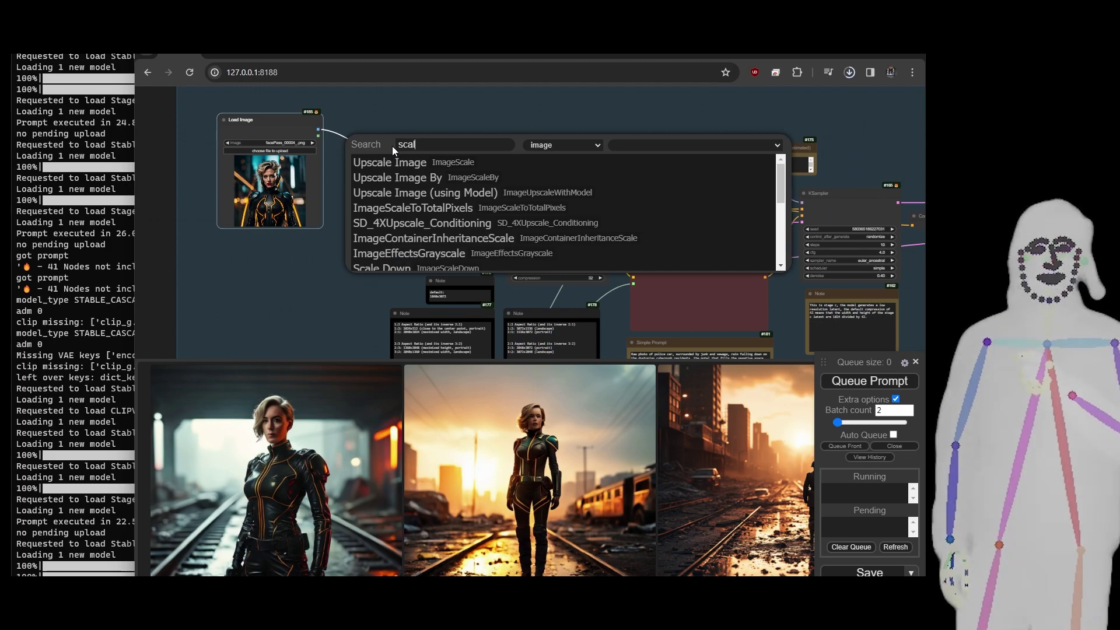
text(e)
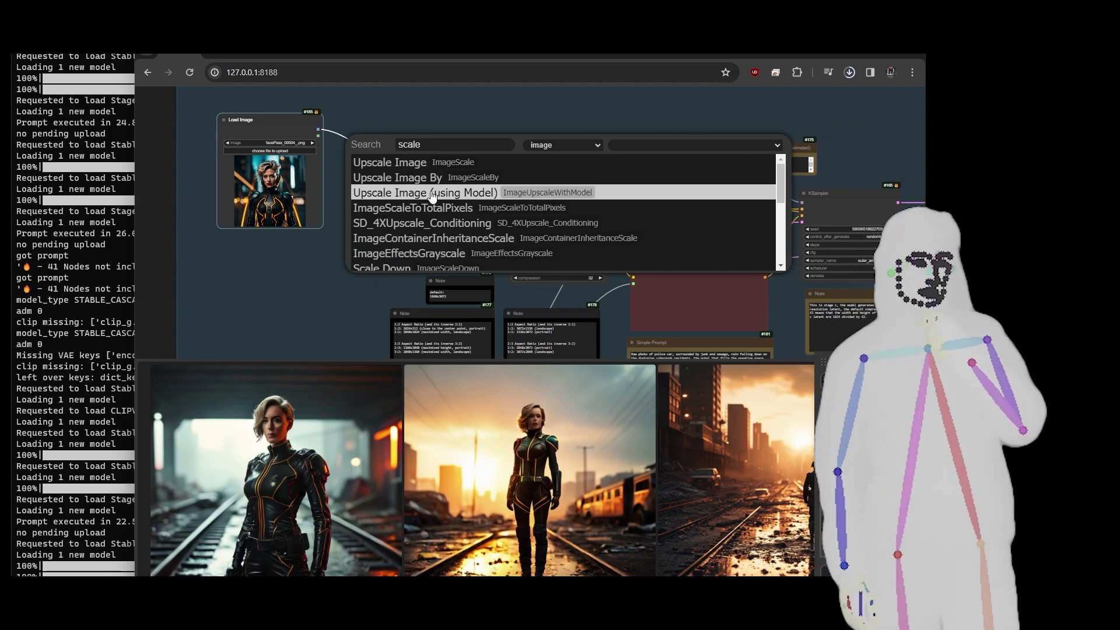
scroll(432, 199, down, 2)
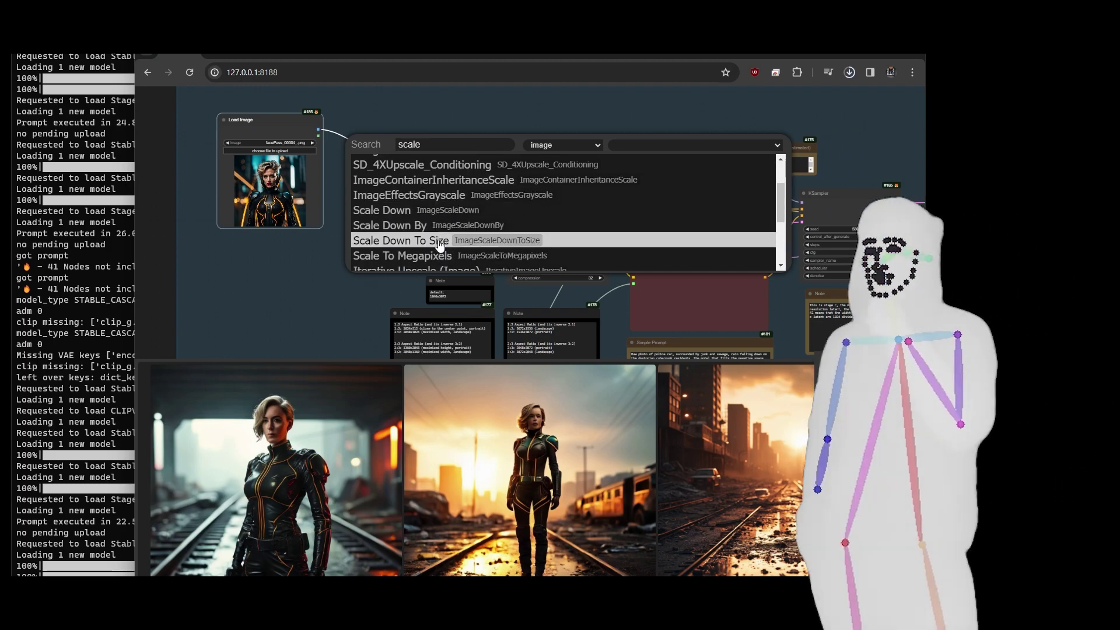
scroll(465, 220, down, 4)
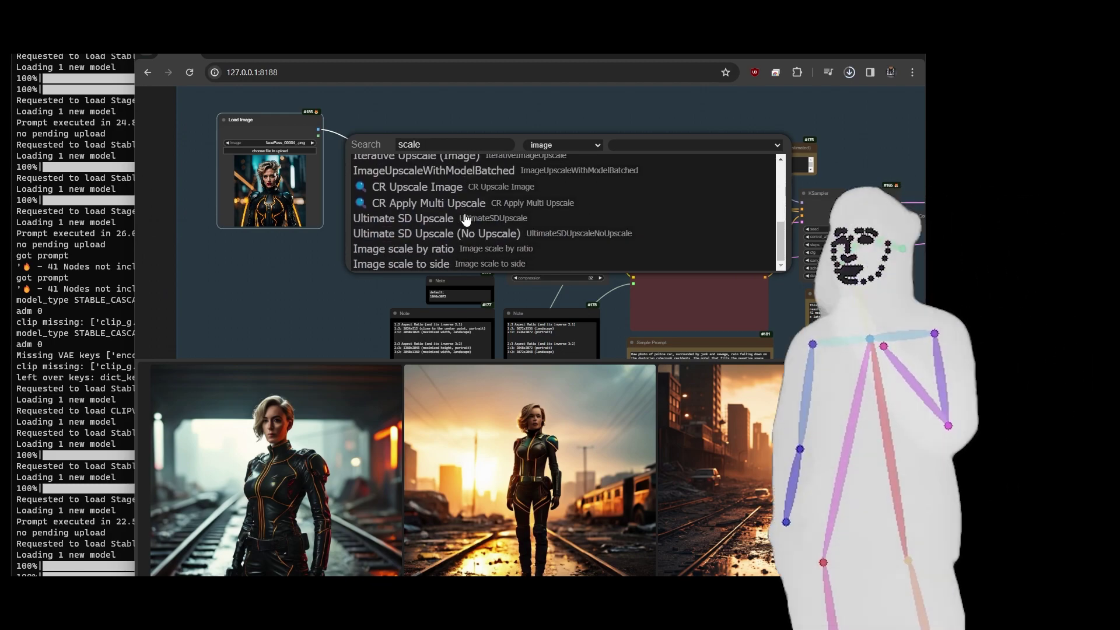
scroll(464, 227, up, 2)
scroll(463, 236, down, 2)
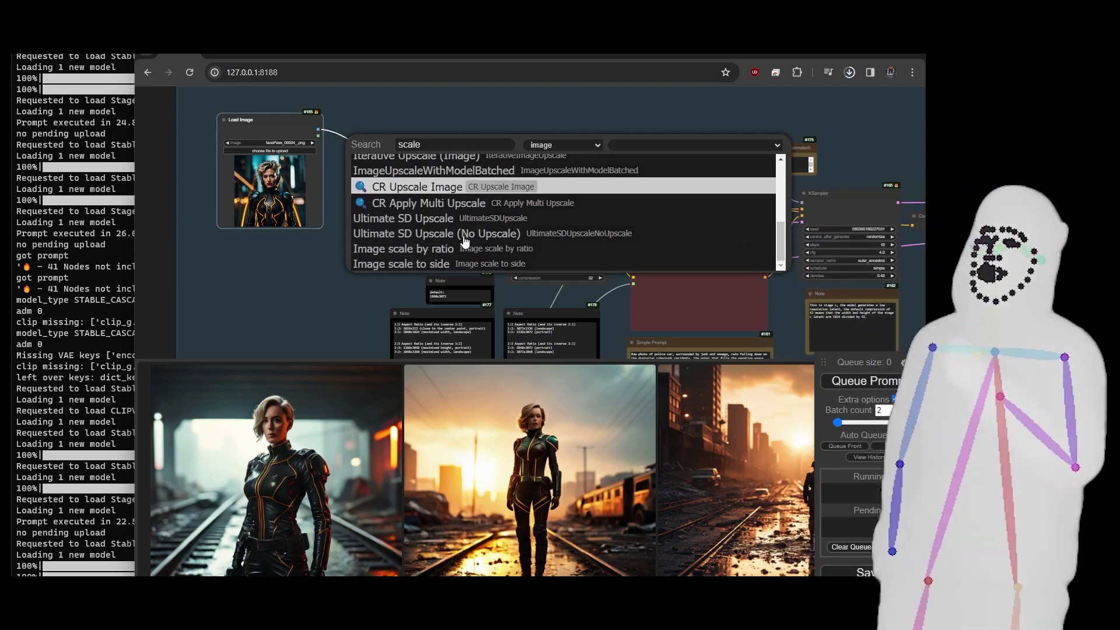
click(418, 265)
Set the Image scale to side node's side_length to 2048
scroll(442, 142, up, 5)
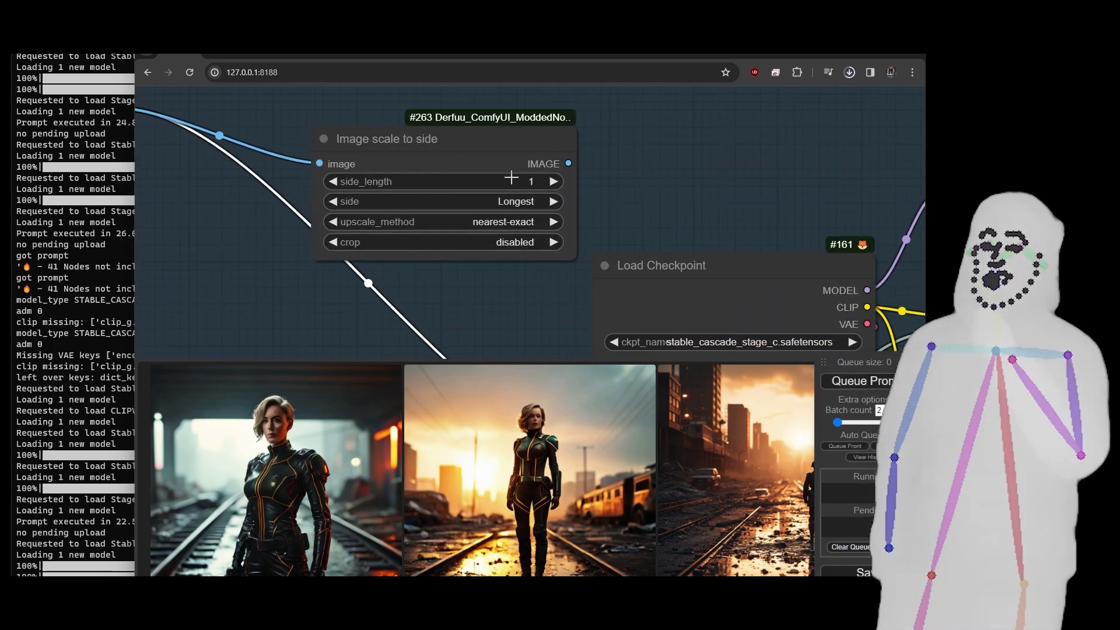
click(511, 177)
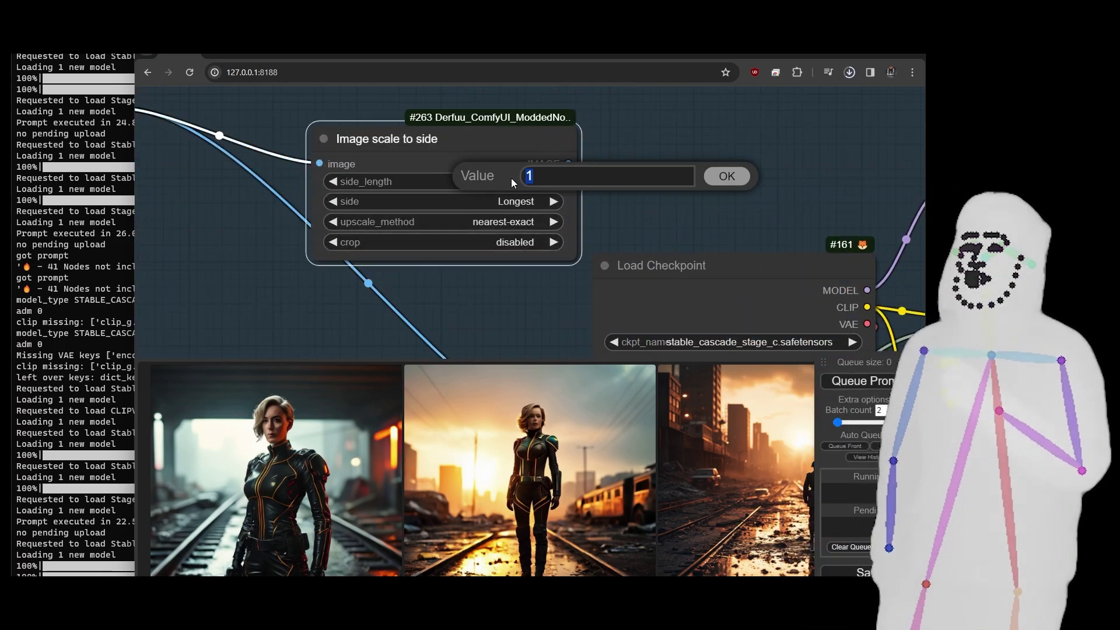
text(2048)
key(Return)
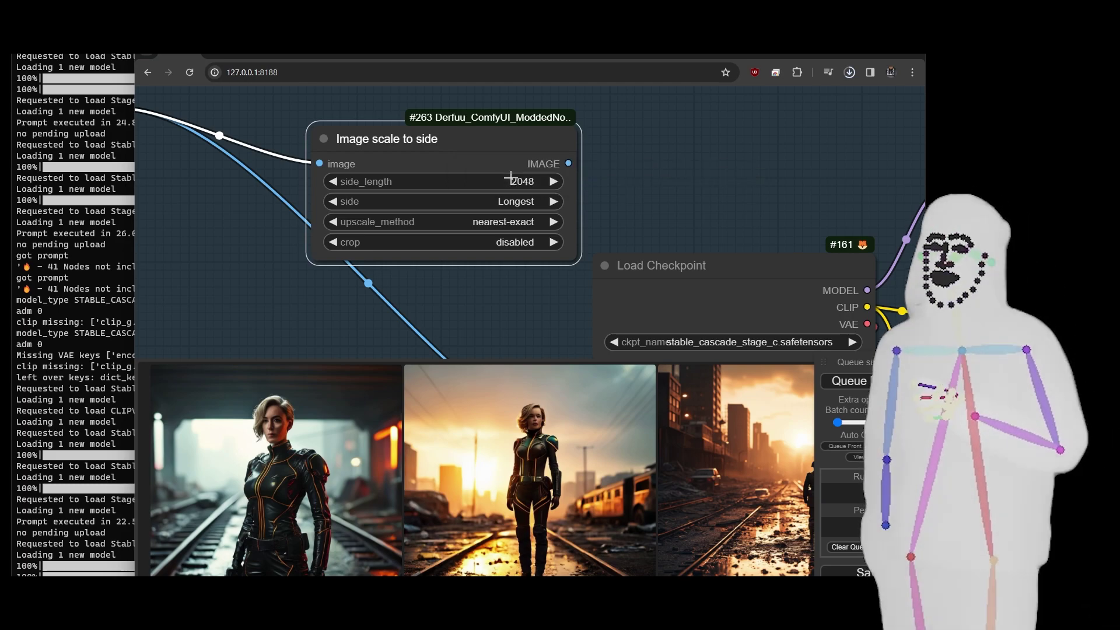
scroll(510, 179, down, 5)
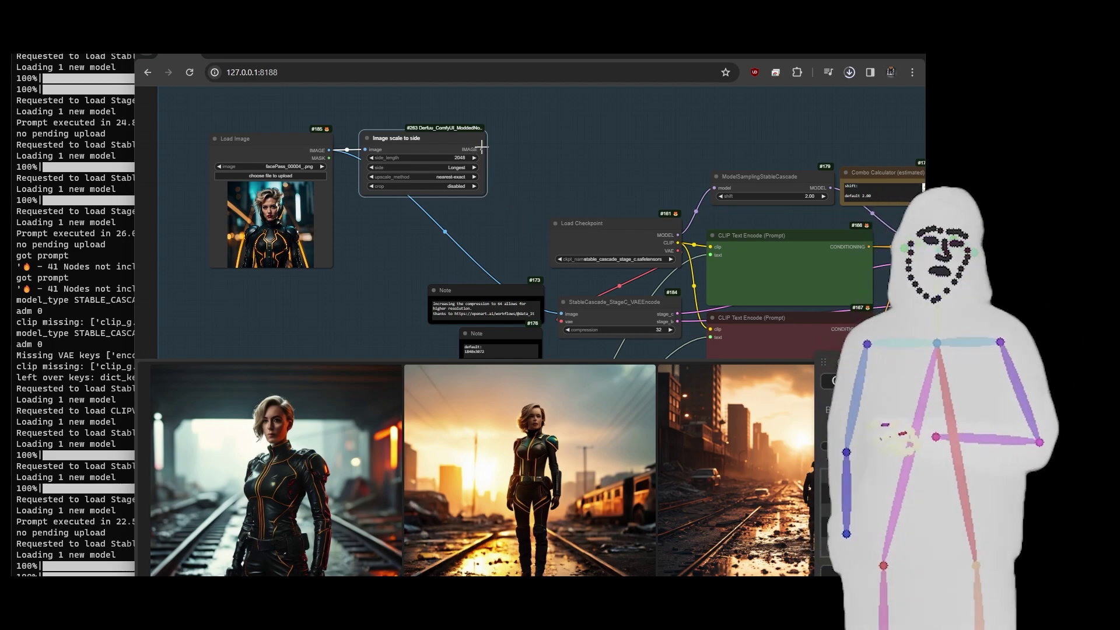
Connect Image scale to side's IMAGE output to StageC_VAEEncode and inspect the detailed black-and-gold portrait
drag(560, 313, 561, 314)
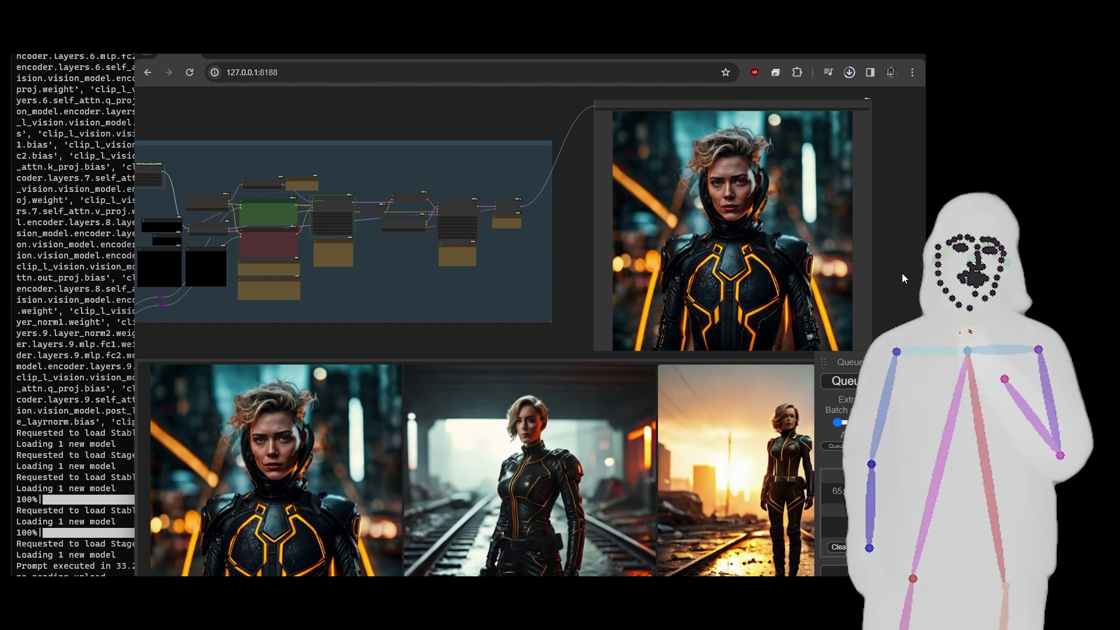
drag(902, 273, 823, 261)
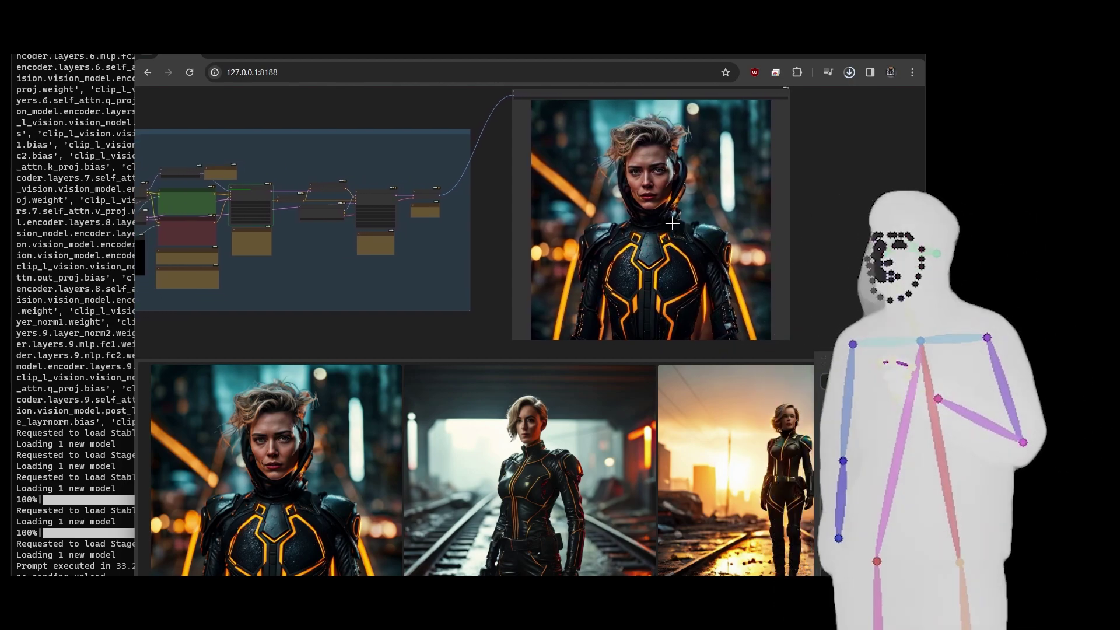
scroll(673, 223, up, 6)
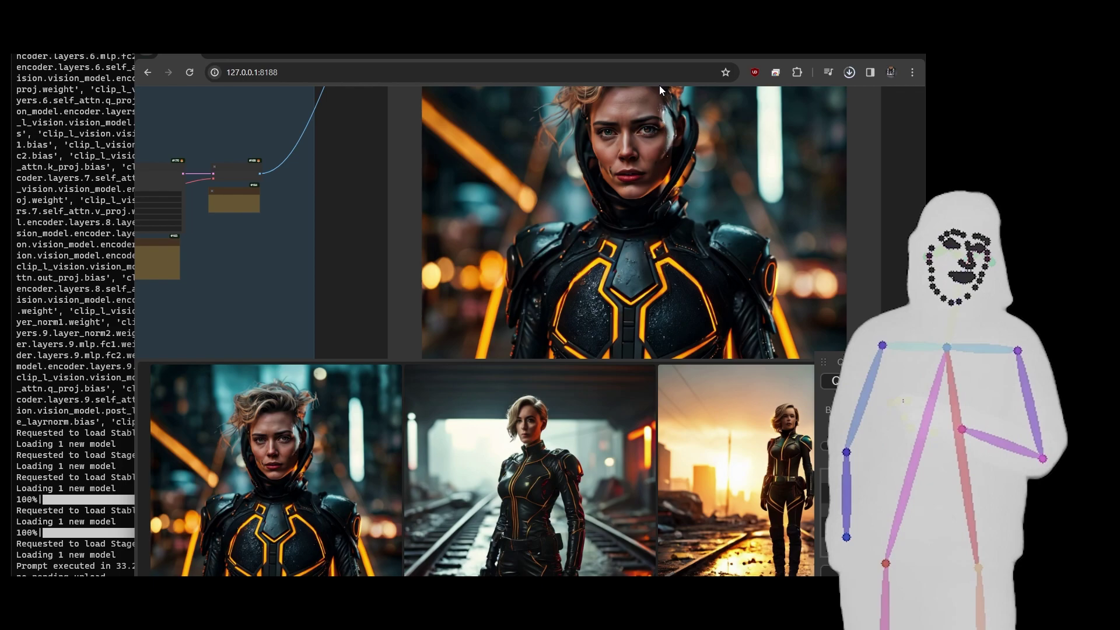
scroll(659, 111, up, 8)
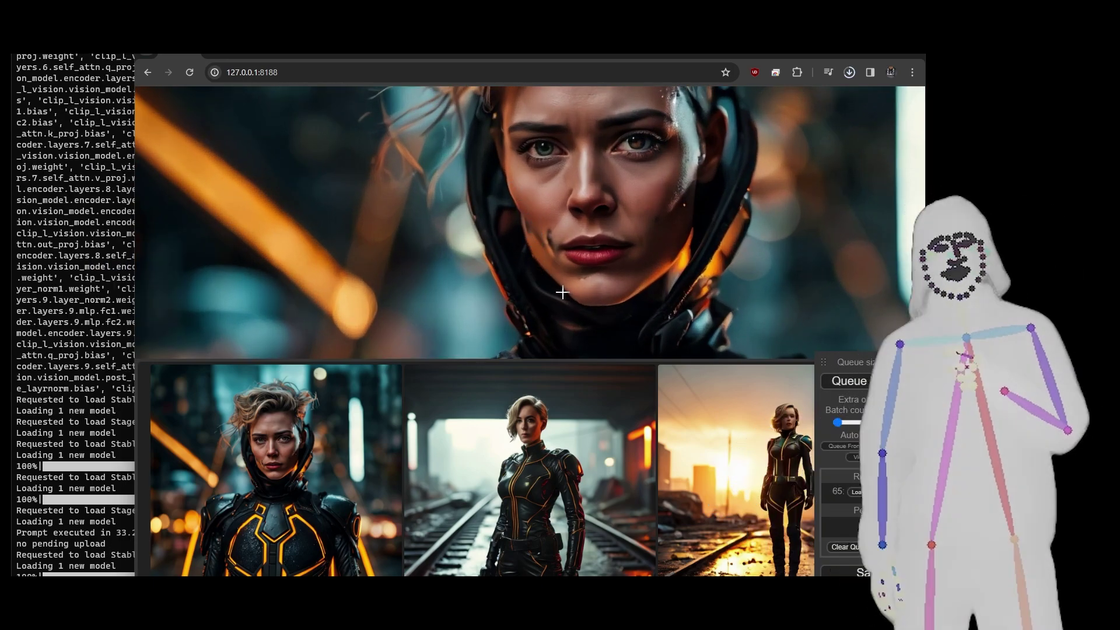
scroll(642, 184, down, 4)
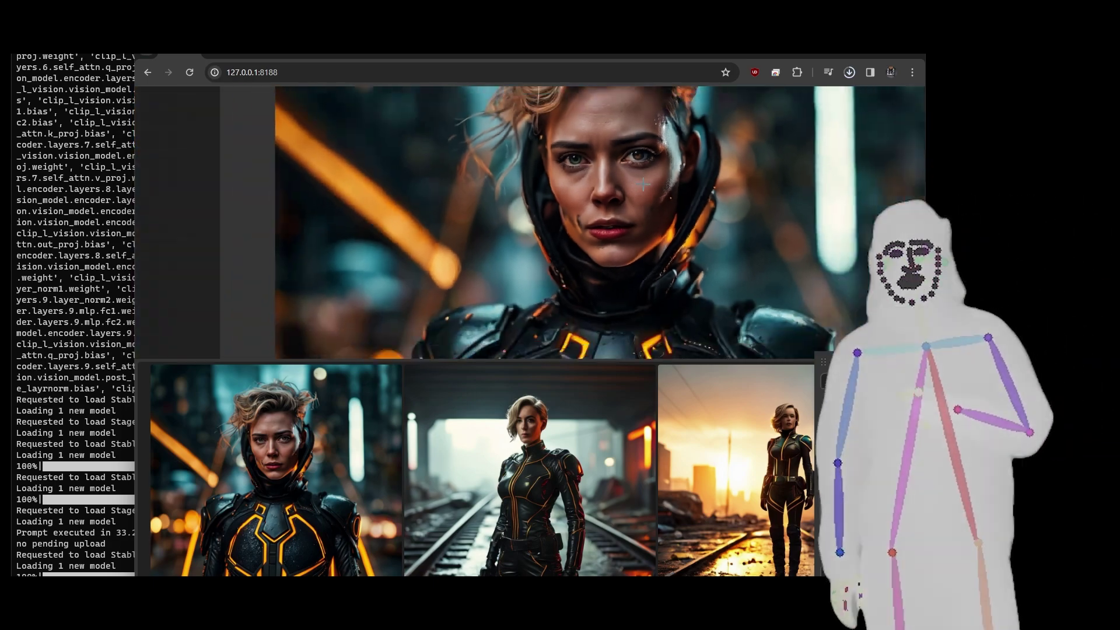
scroll(643, 184, down, 5)
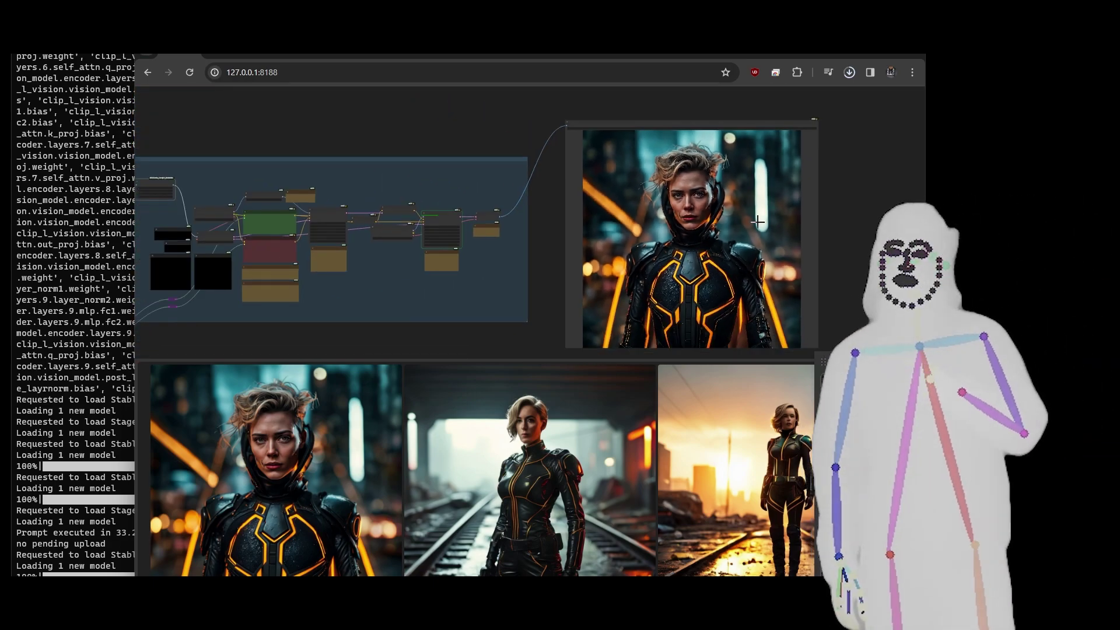
scroll(757, 221, up, 10)
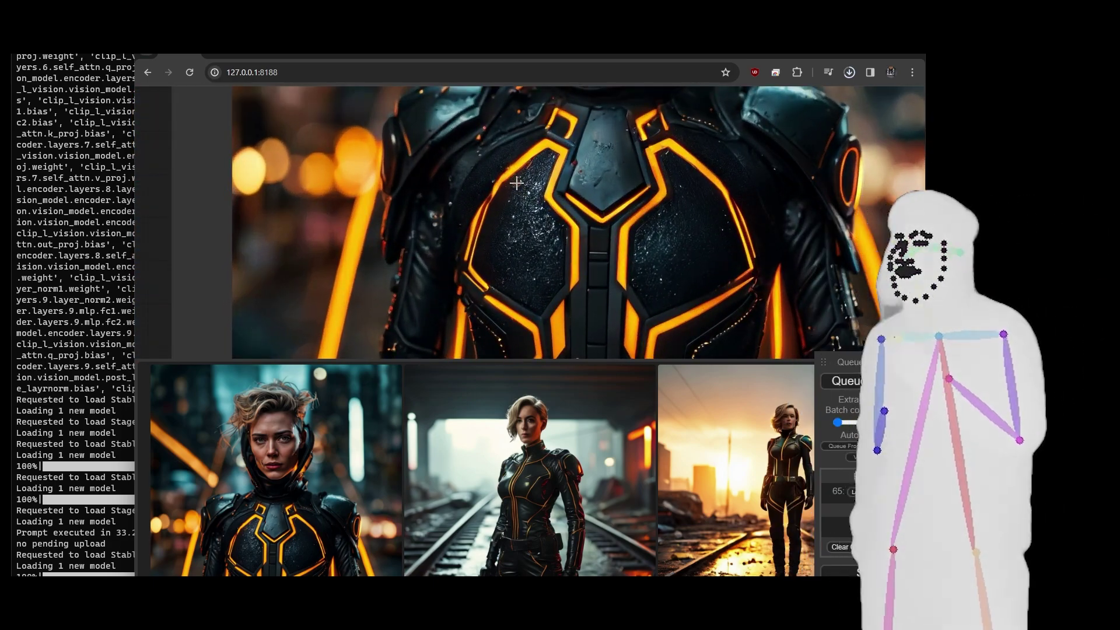
scroll(714, 262, down, 5)
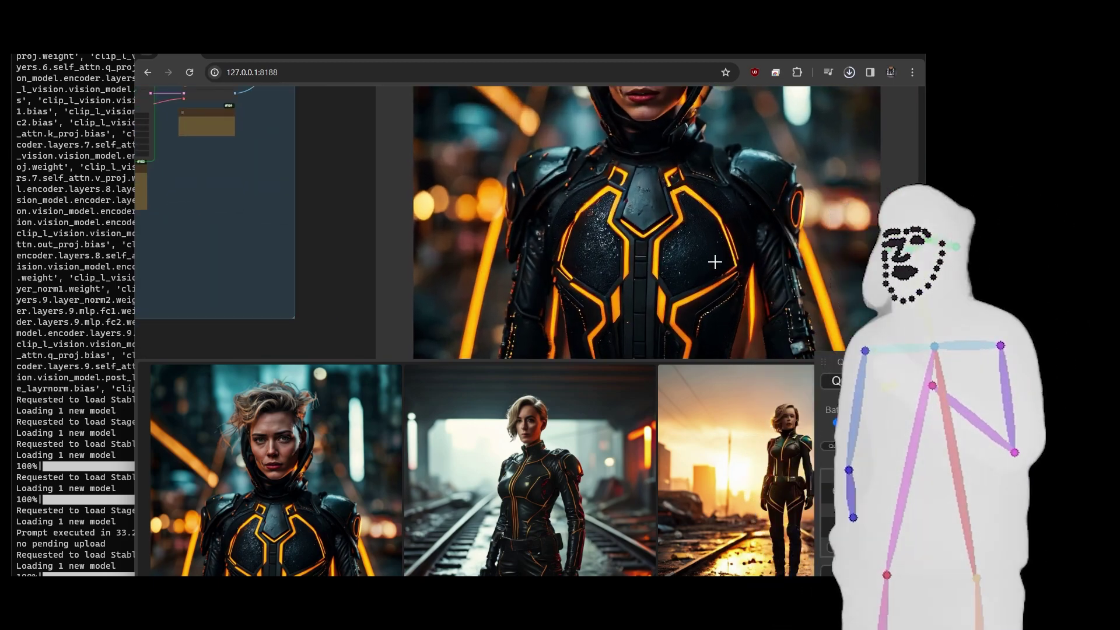
scroll(715, 262, down, 5)
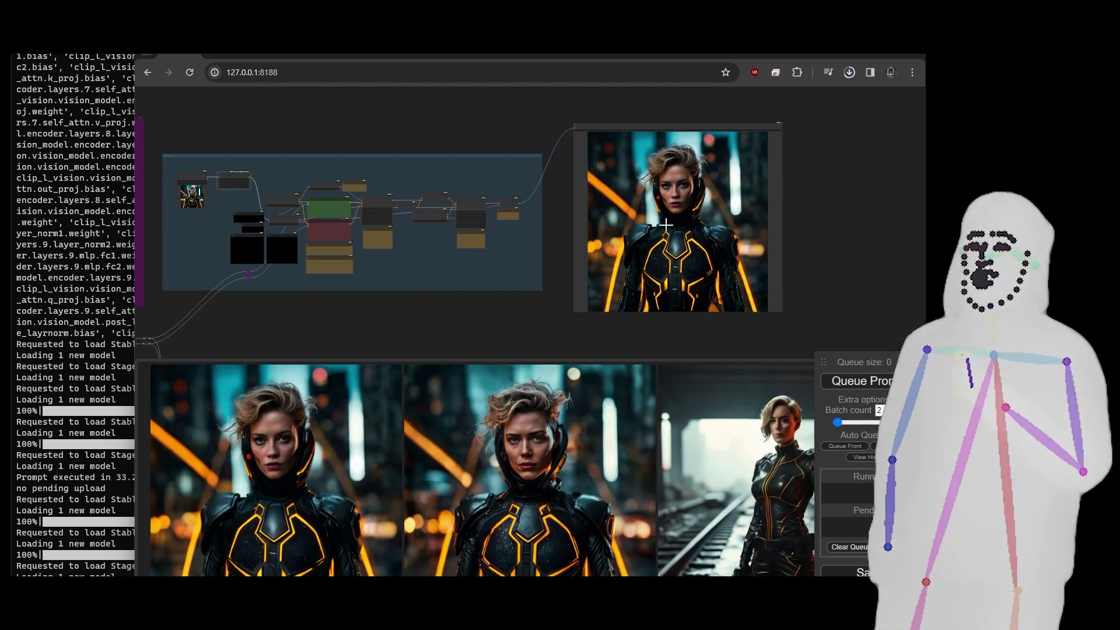
scroll(666, 224, up, 6)
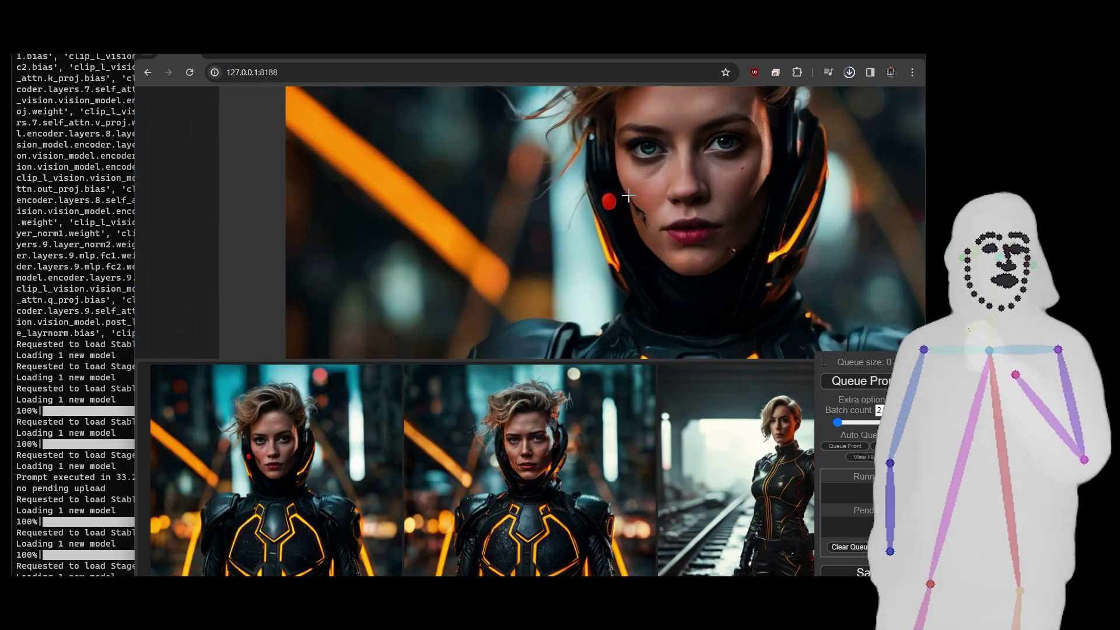
scroll(628, 196, down, 10)
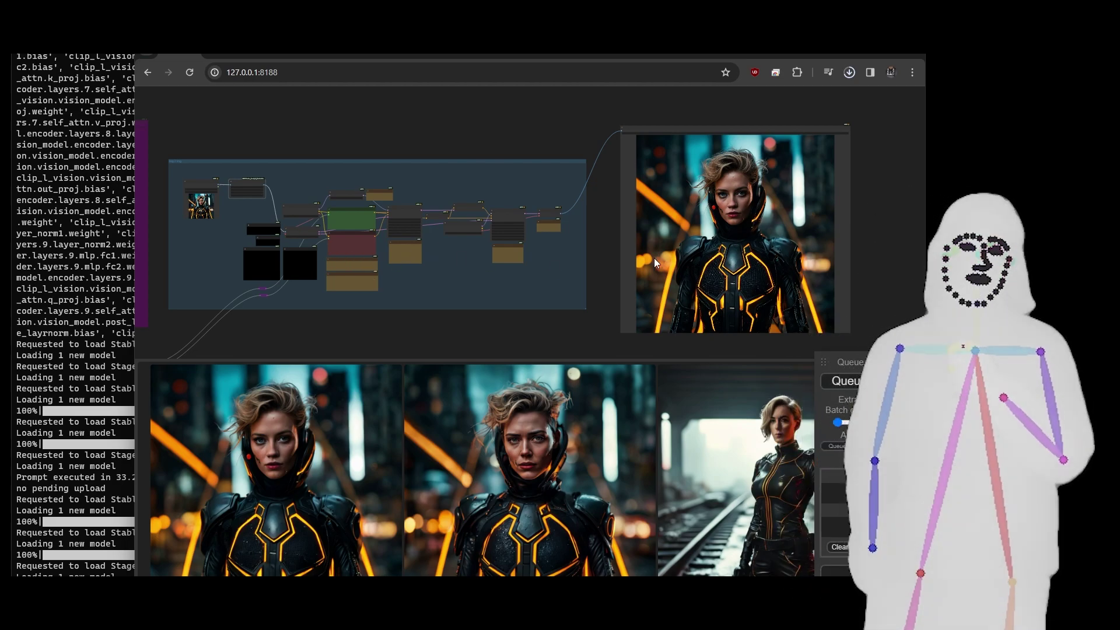
scroll(823, 265, down, 7)
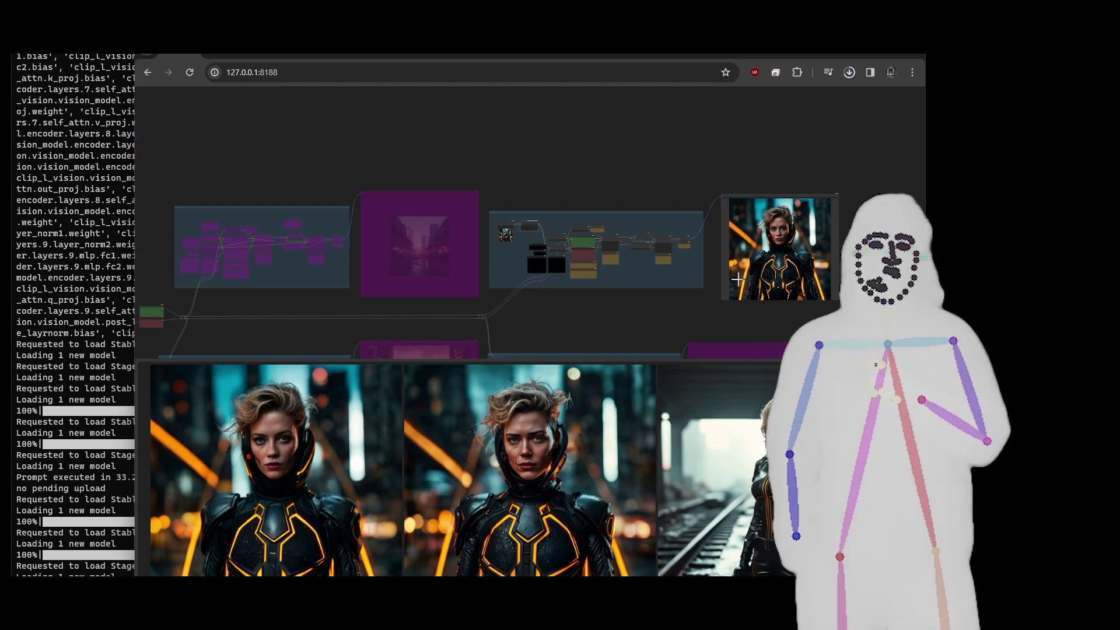
Queue the city workflow again to get a new stormy cyberpunk street image
drag(679, 306, 692, 240)
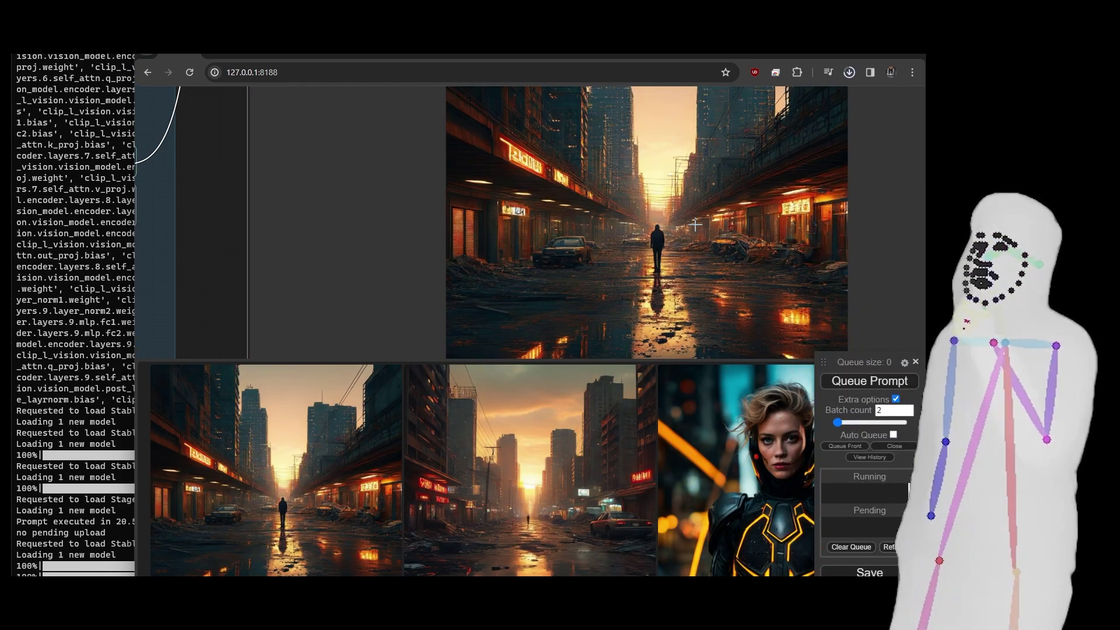
click(852, 381)
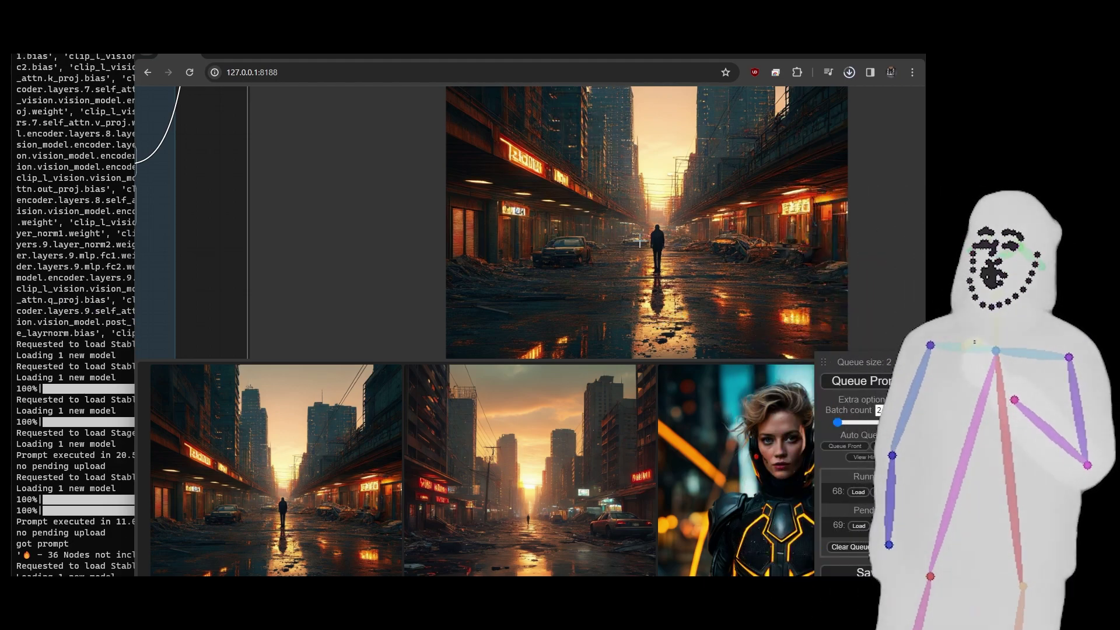
scroll(639, 242, down, 6)
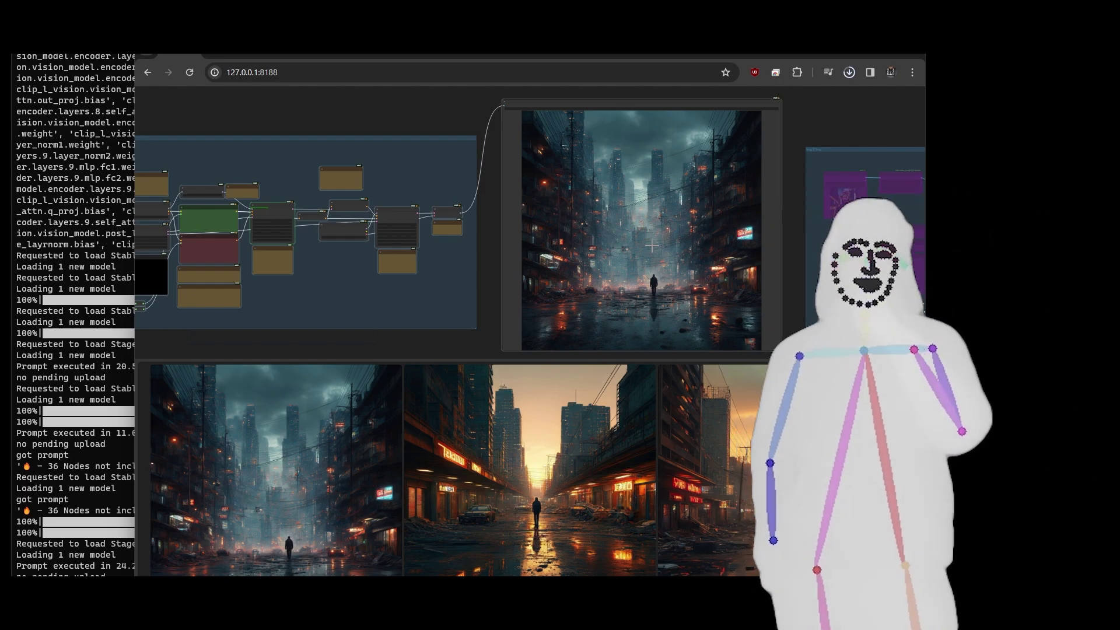
Zoom out and pan to an overview of all node groups
scroll(650, 246, up, 6)
scroll(886, 259, down, 6)
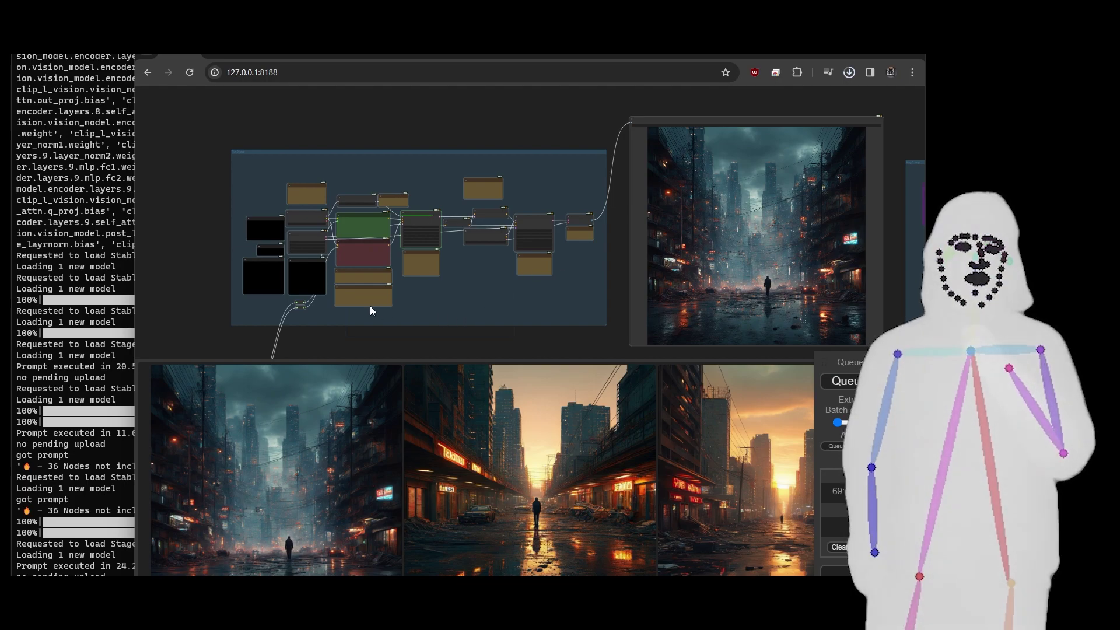
drag(480, 327, 569, 184)
scroll(318, 187, down, 8)
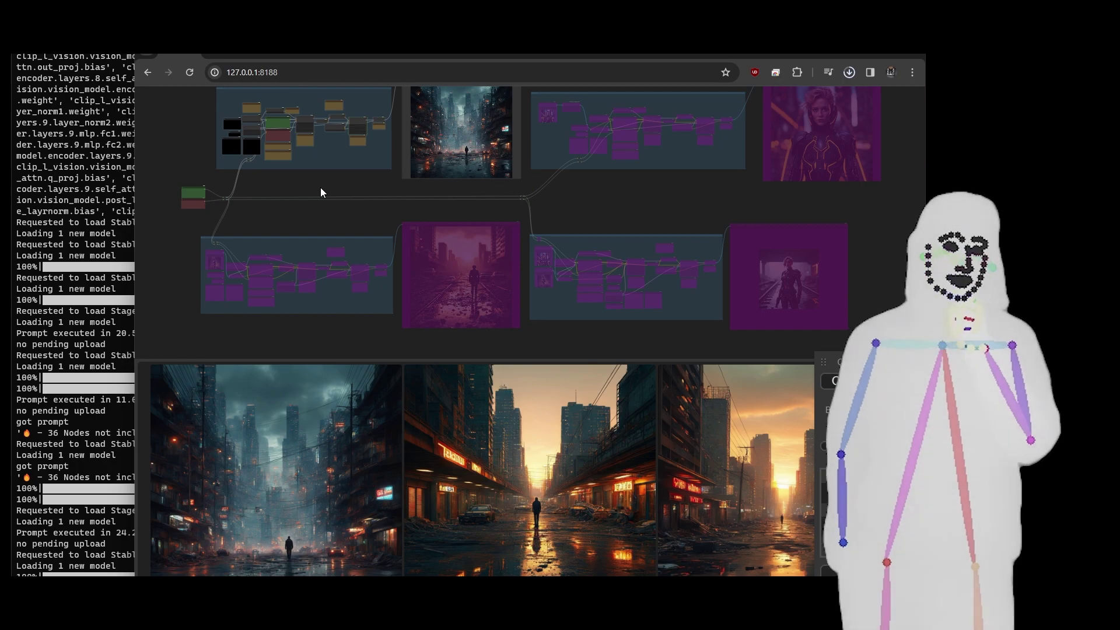
drag(336, 196, 313, 205)
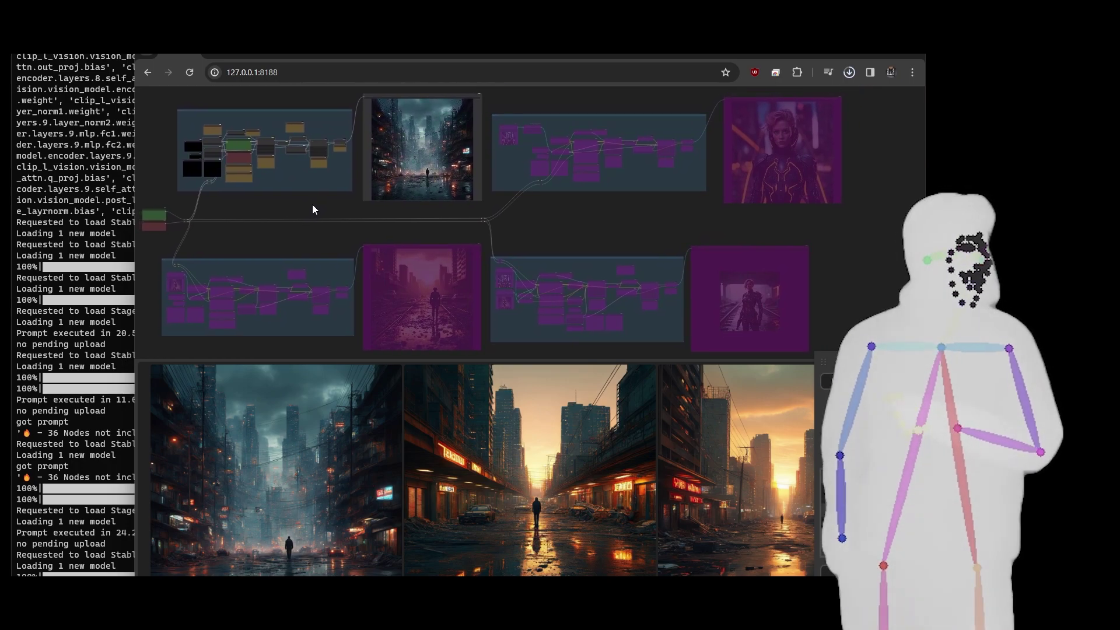